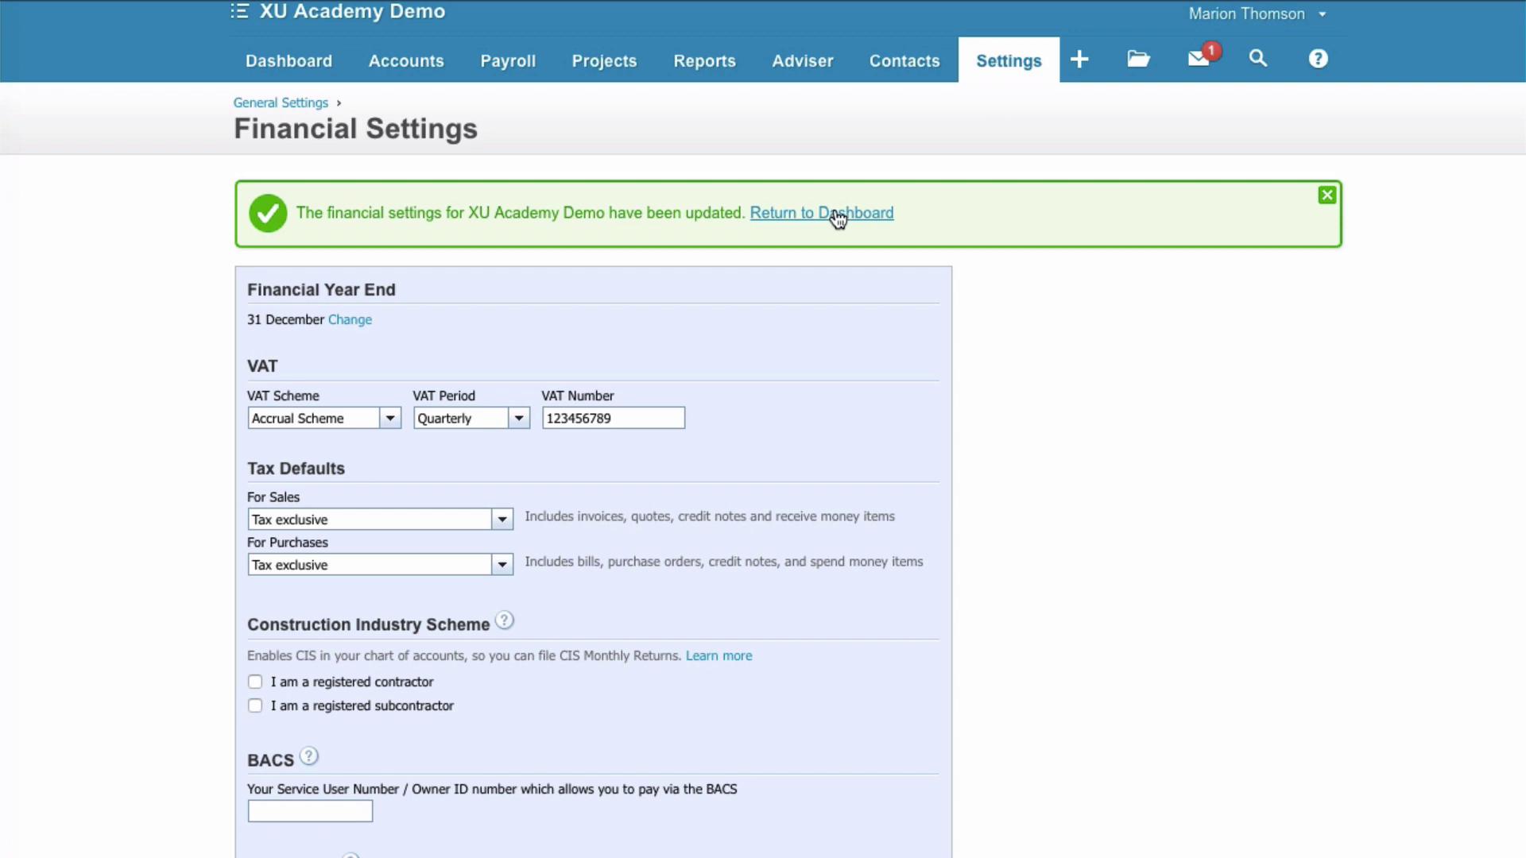
- From the dashboard, open the VAT Return report for July–September 2018
{"action": "left_click", "coordinate": [839, 214]}
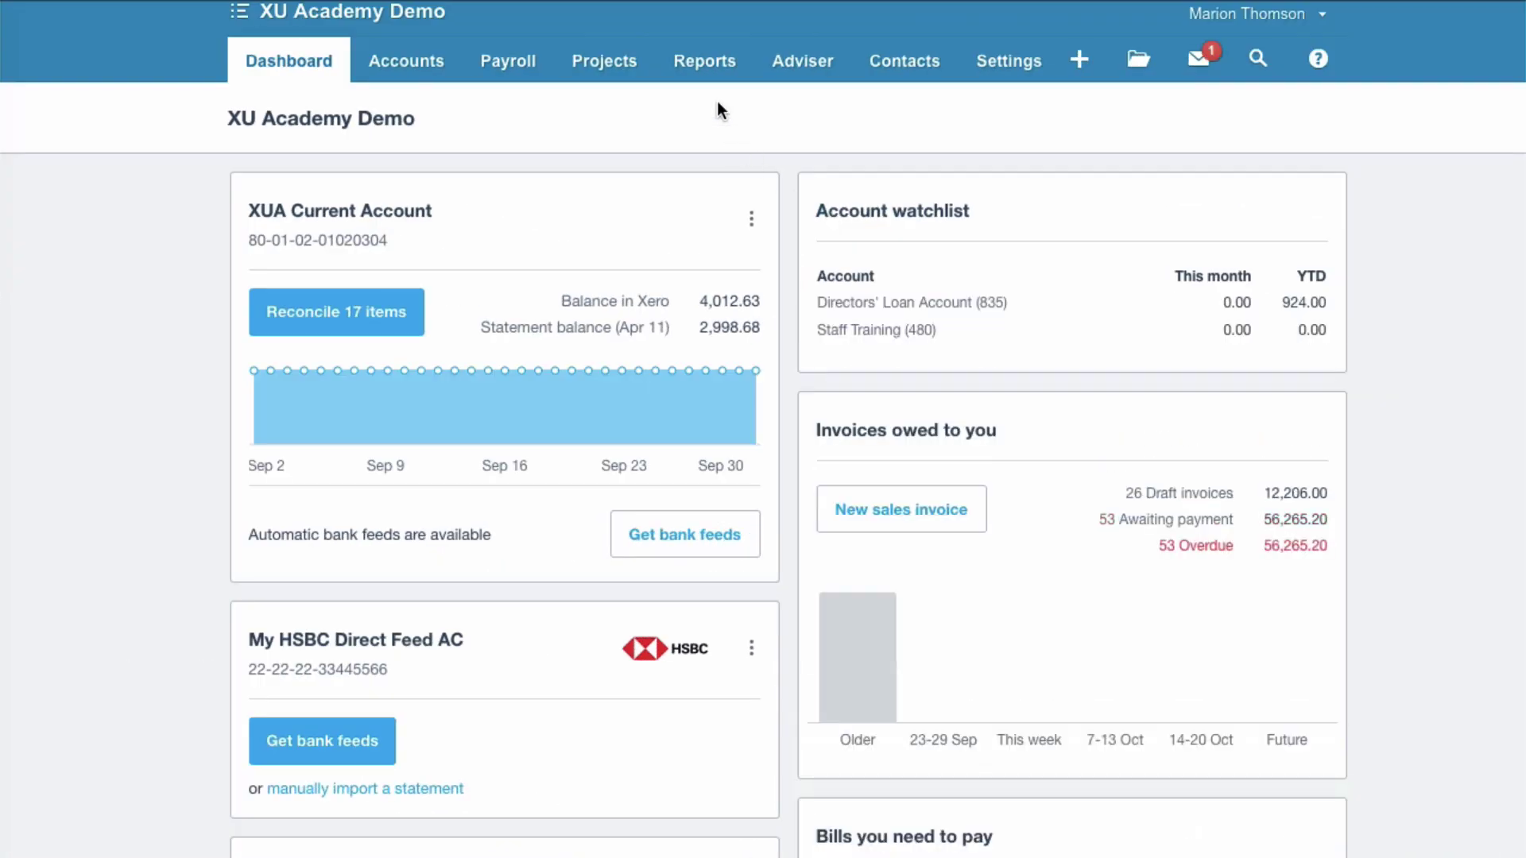
{"action": "left_click", "coordinate": [710, 61]}
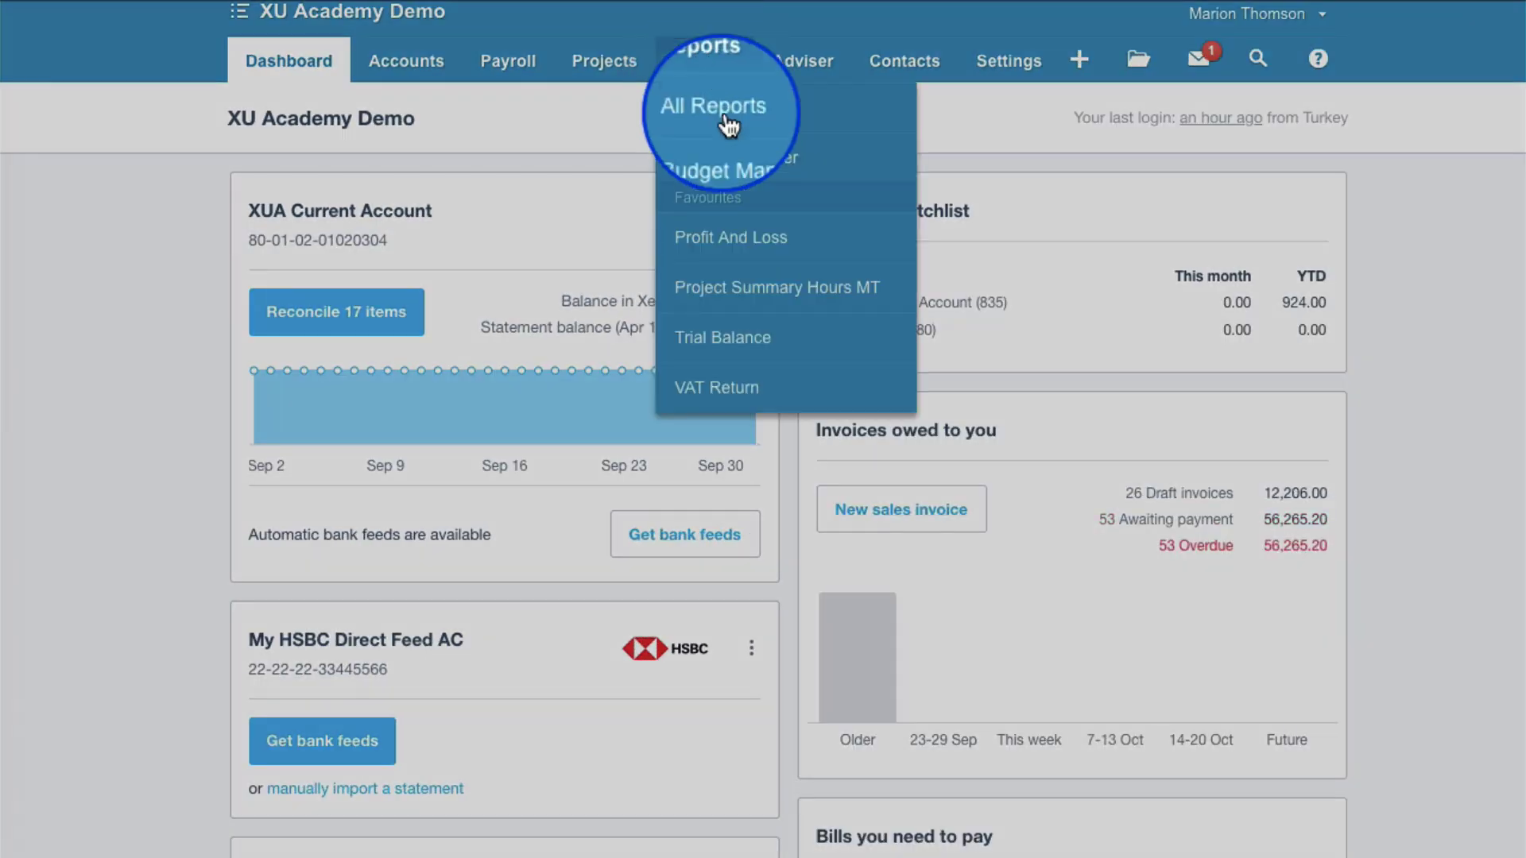
{"action": "left_click", "coordinate": [719, 397]}
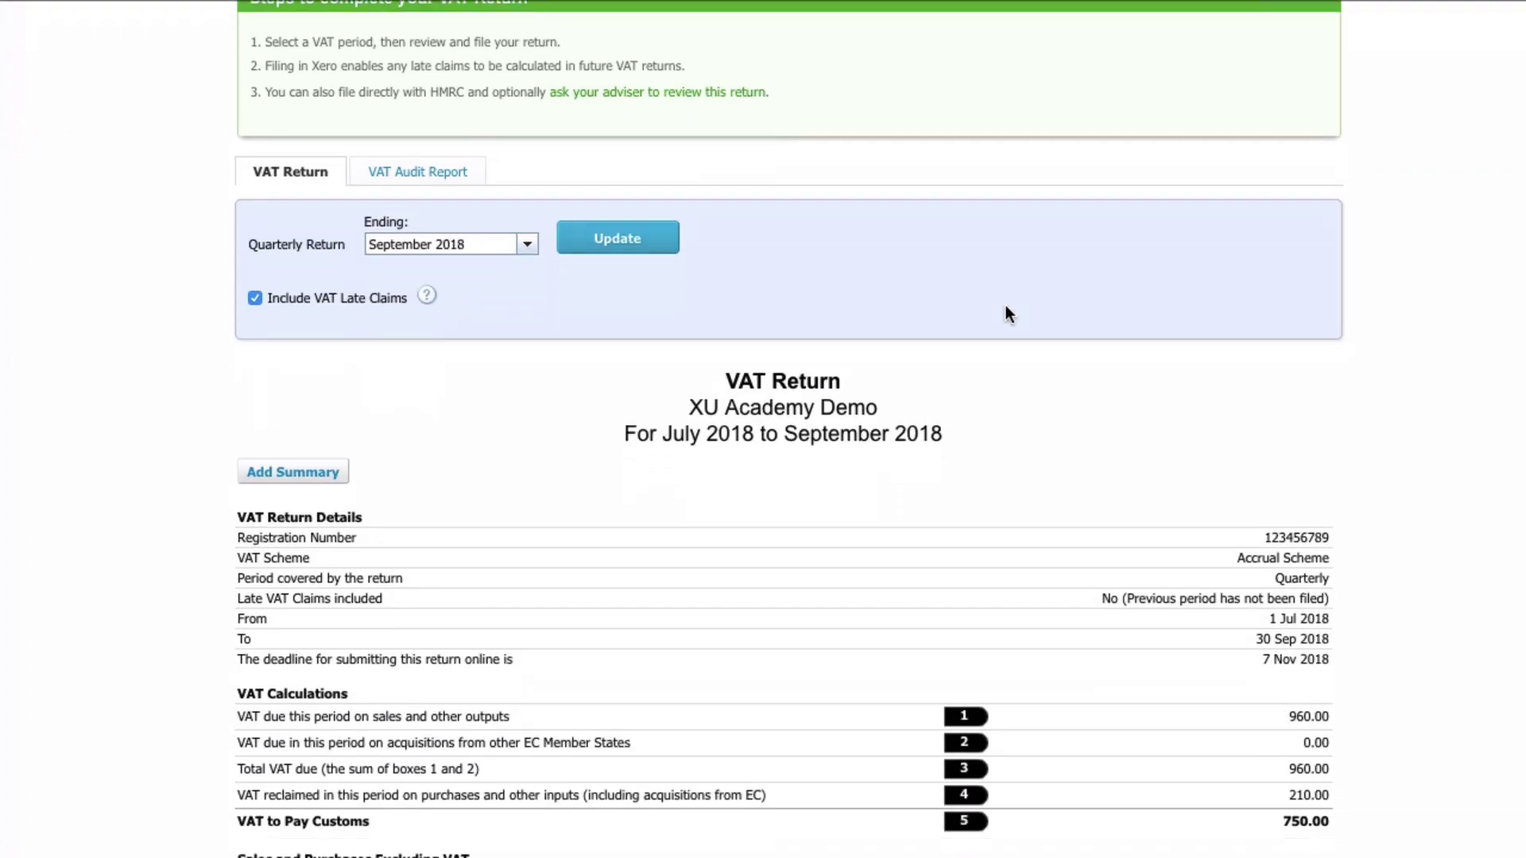
{"action": "scroll", "coordinate": [1005, 306], "scroll_direction": "down", "scroll_amount": 5}
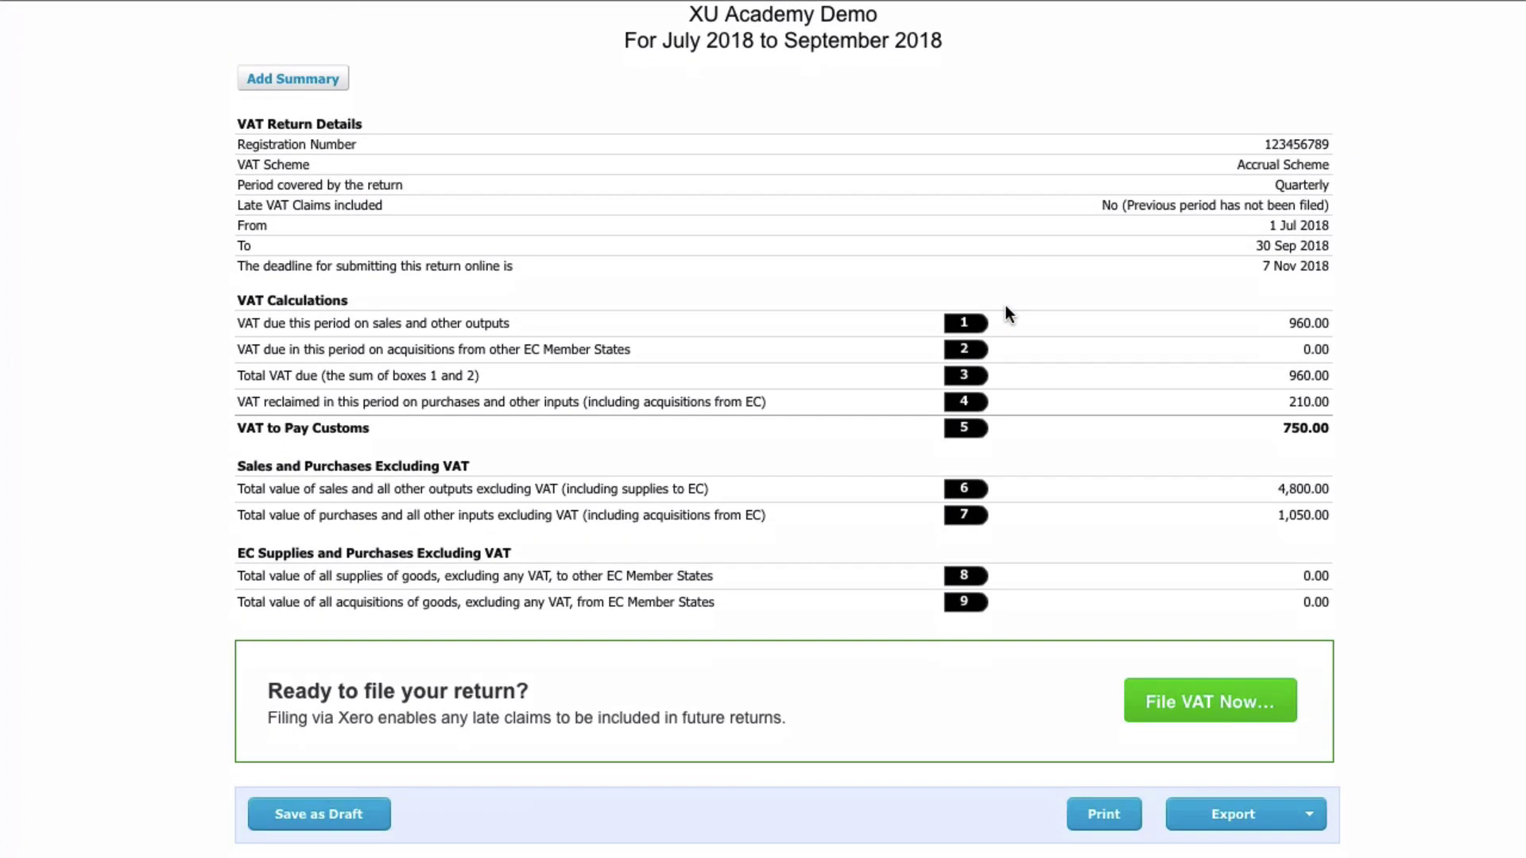
{"action": "scroll", "coordinate": [1005, 314], "scroll_direction": "down", "scroll_amount": 1}
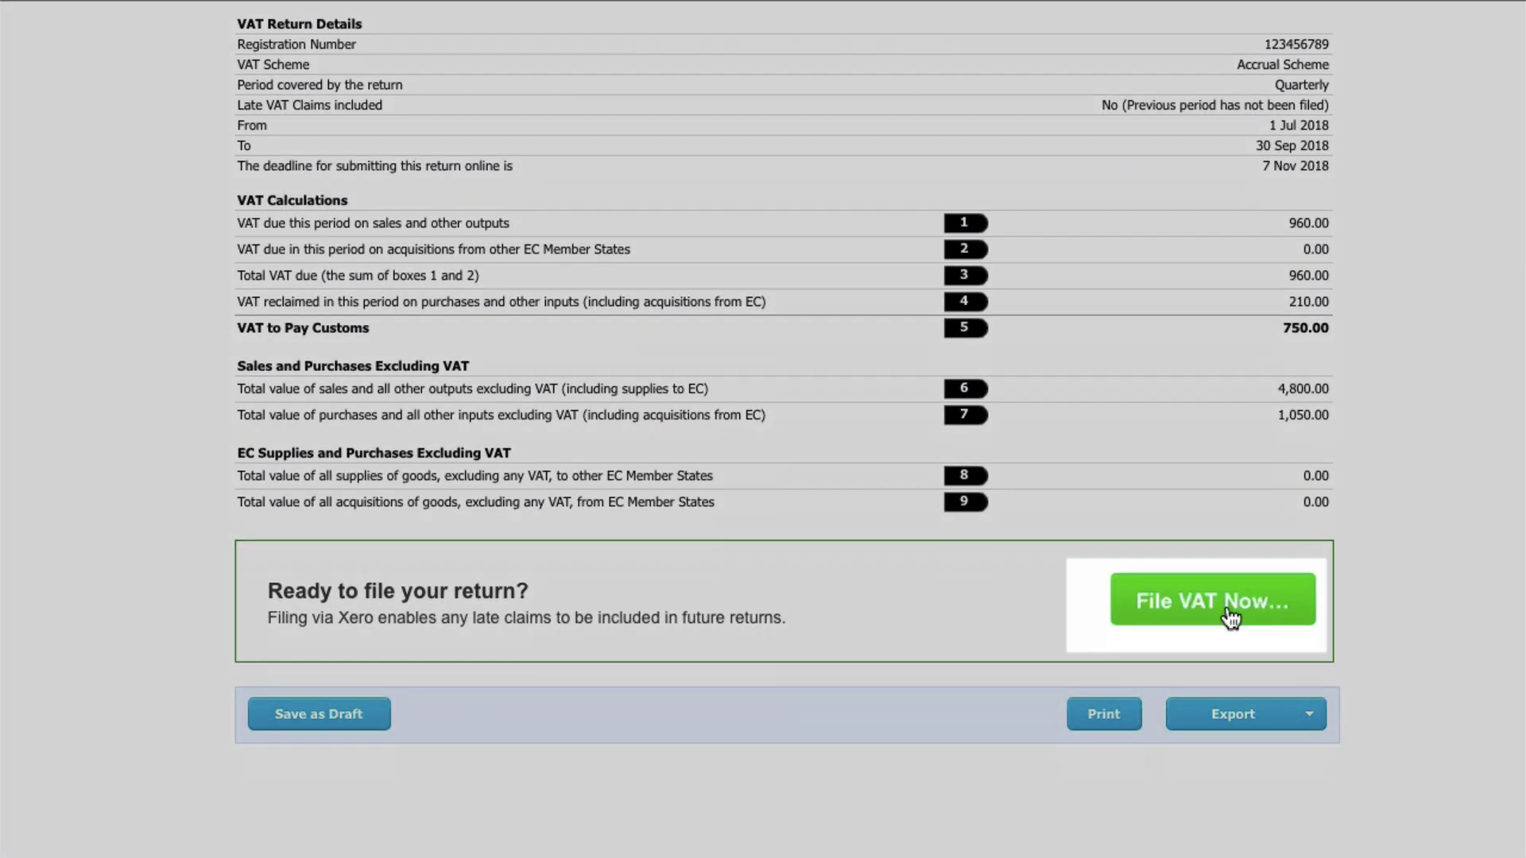
{"action": "scroll", "coordinate": [1230, 618], "scroll_direction": "up", "scroll_amount": 3}
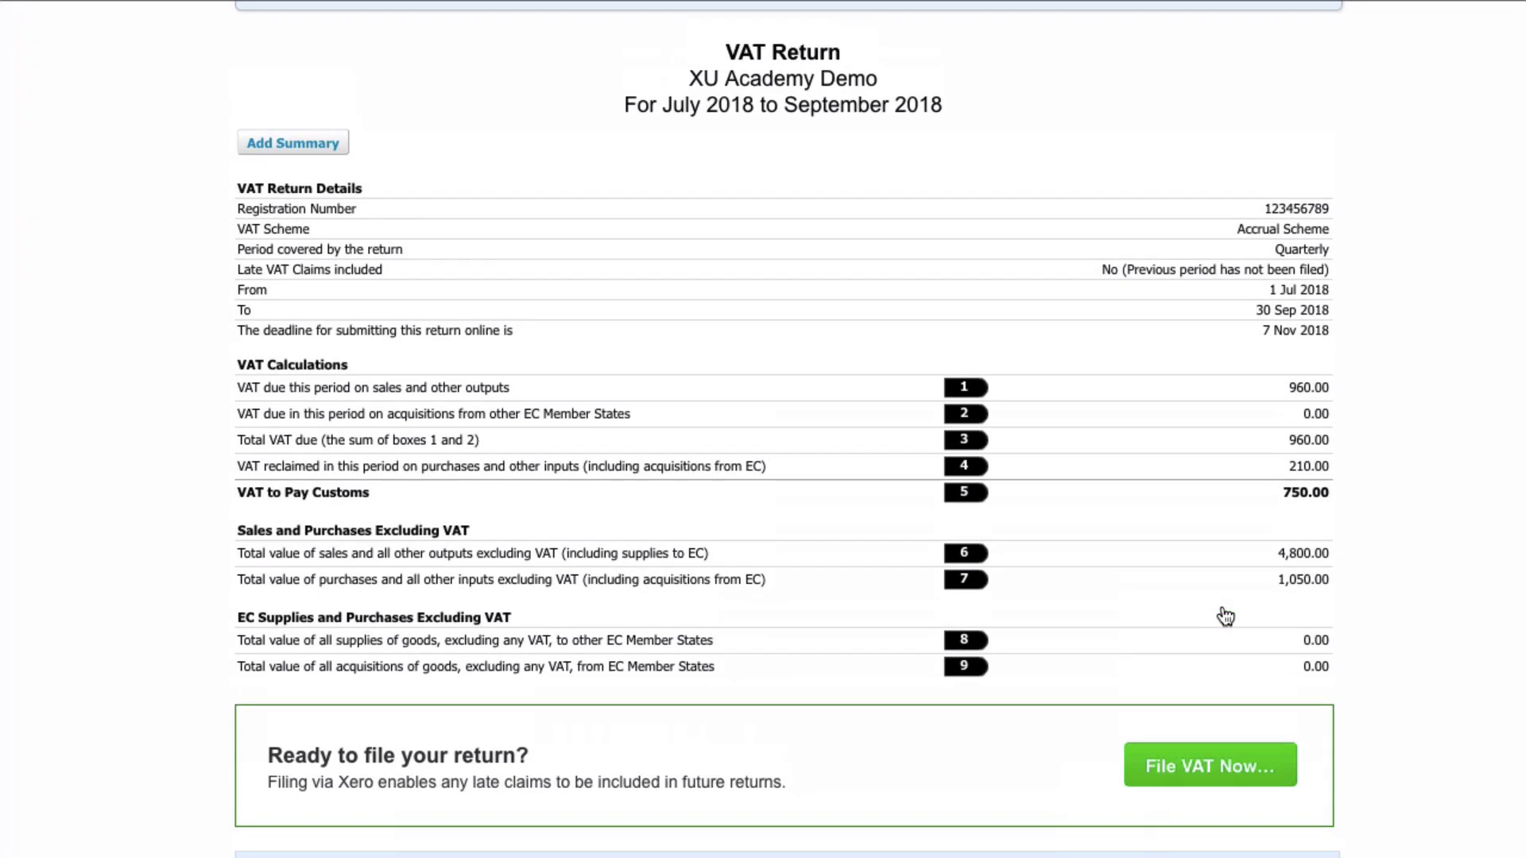
{"action": "scroll", "coordinate": [1224, 613], "scroll_direction": "up", "scroll_amount": 5}
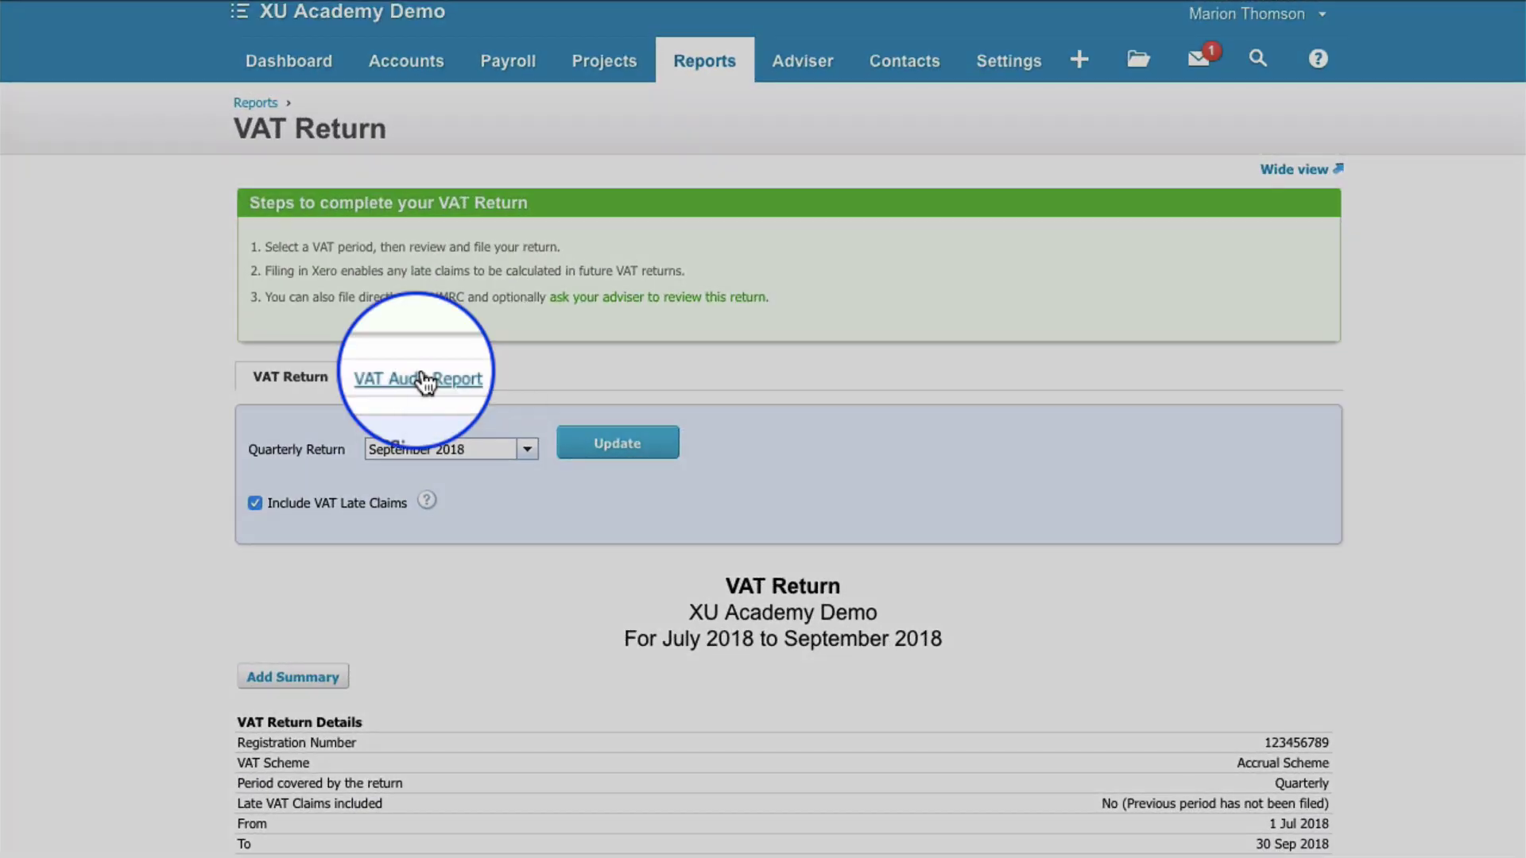
- Review the VAT Audit Report's three rental income and seven expense lines netting 750.00 VAT
{"action": "left_click", "coordinate": [423, 380]}
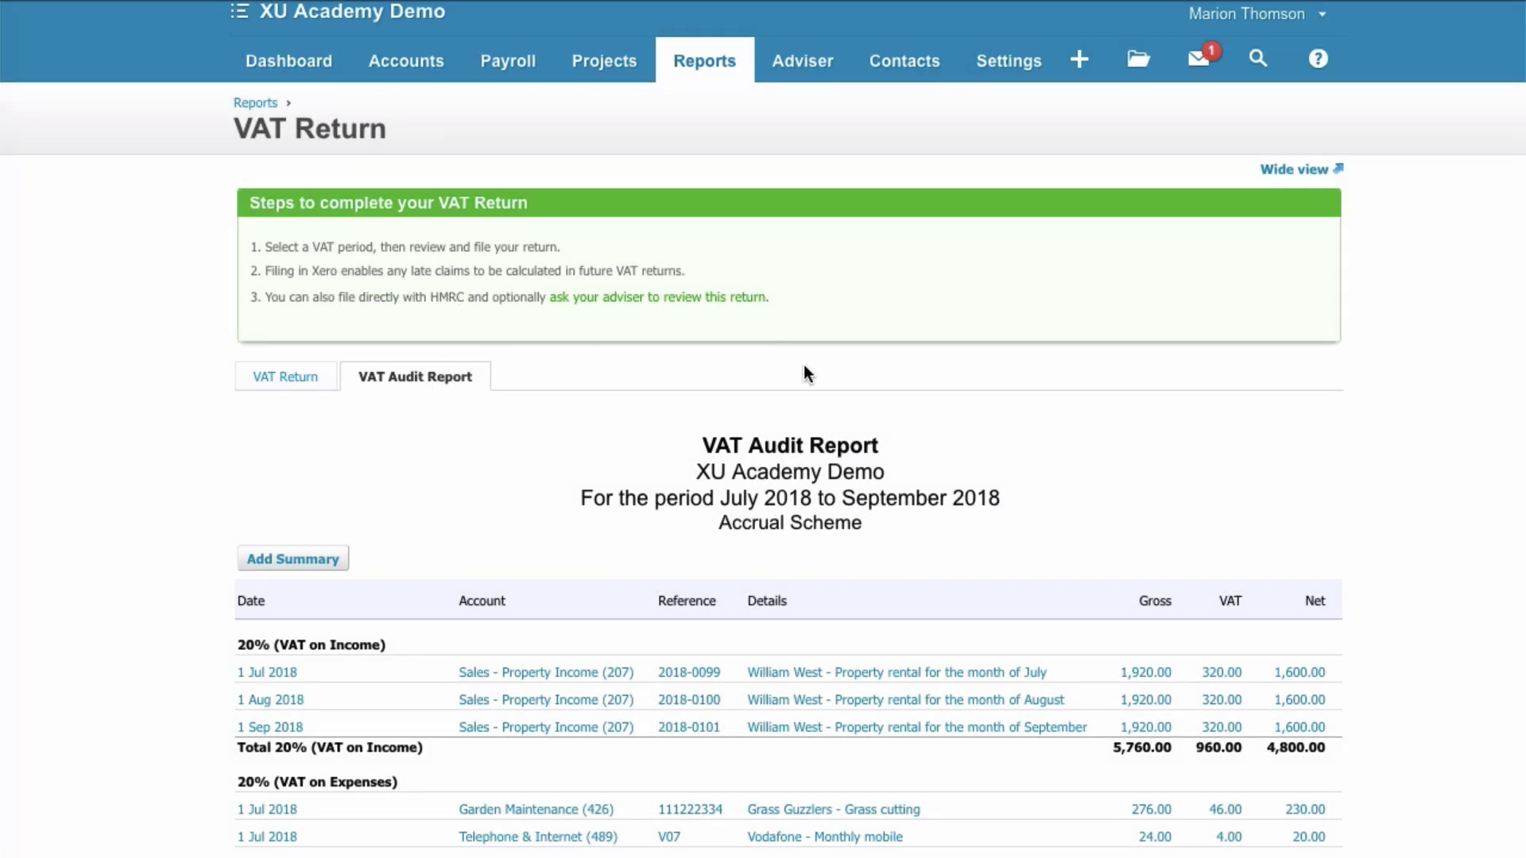
{"action": "scroll", "coordinate": [803, 364], "scroll_direction": "down", "scroll_amount": 2}
{"action": "scroll", "coordinate": [804, 374], "scroll_direction": "down", "scroll_amount": 2}
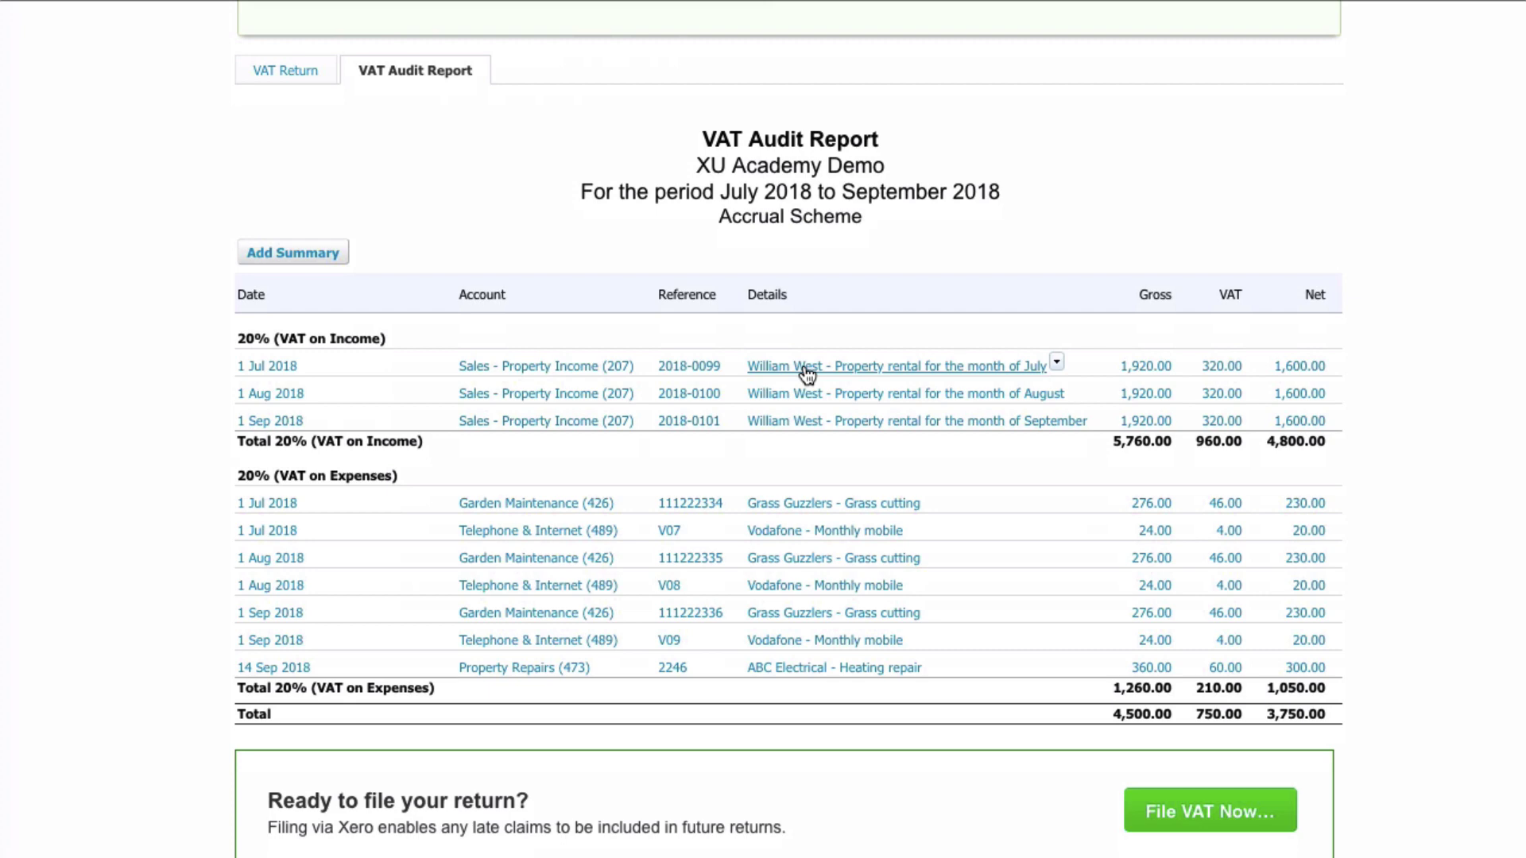
{"action": "scroll", "coordinate": [806, 374], "scroll_direction": "down", "scroll_amount": 3}
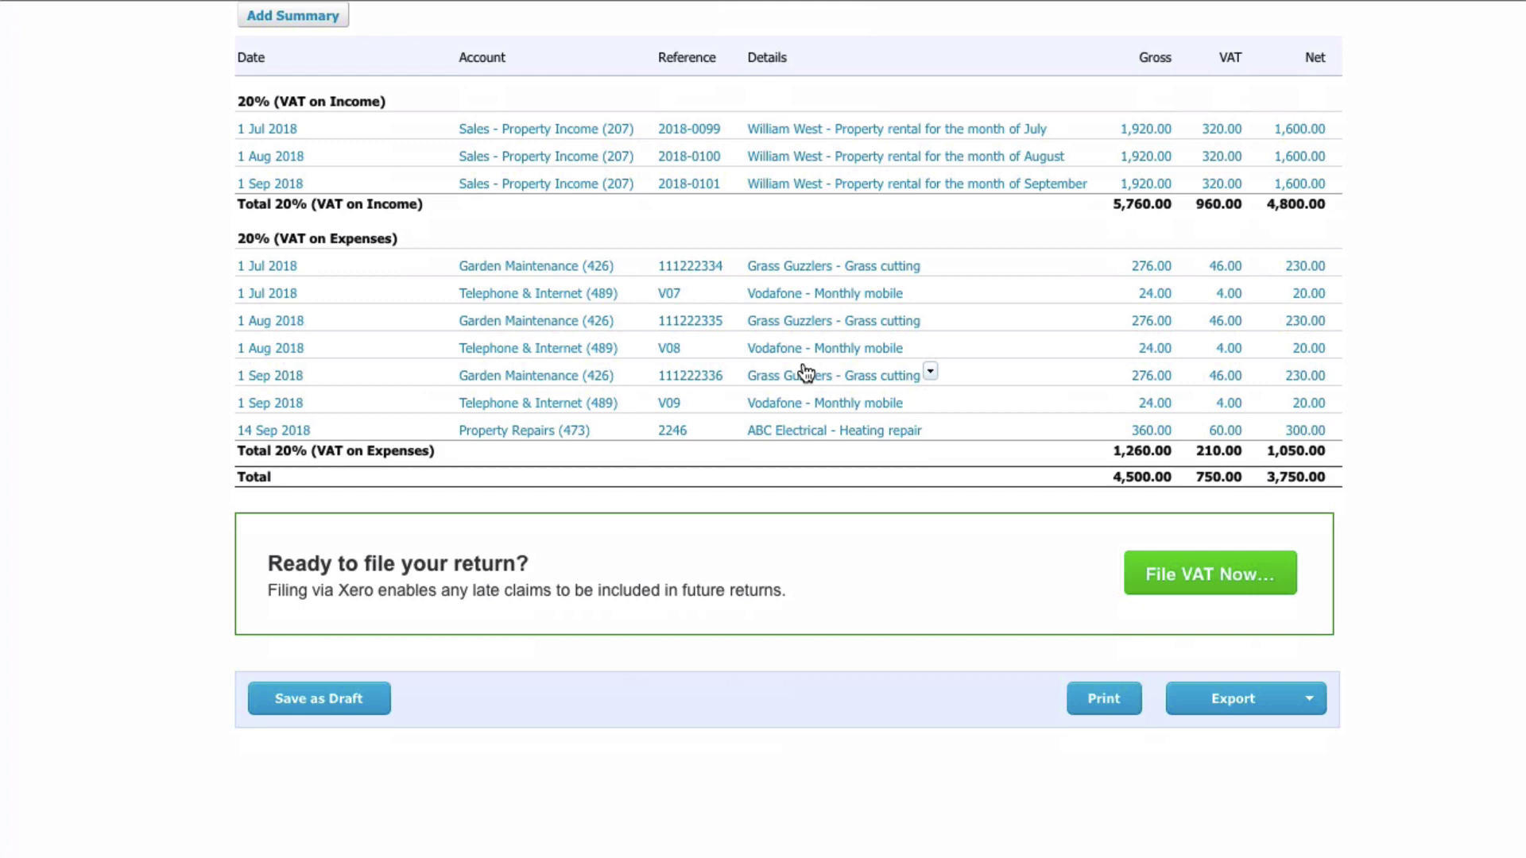
{"action": "scroll", "coordinate": [805, 372], "scroll_direction": "up", "scroll_amount": 3}
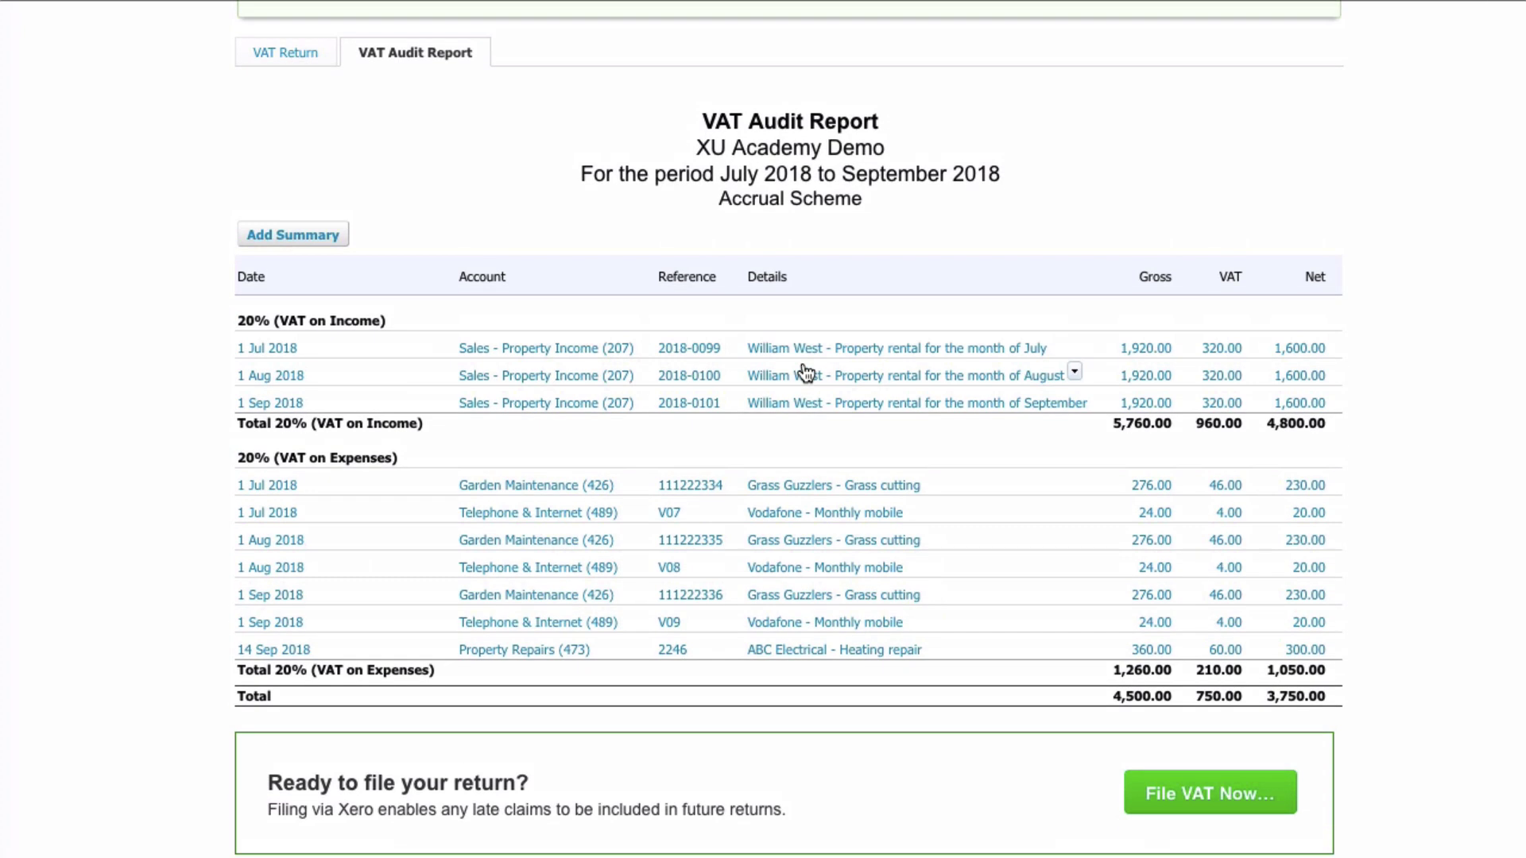
{"action": "scroll", "coordinate": [805, 372], "scroll_direction": "up", "scroll_amount": 1}
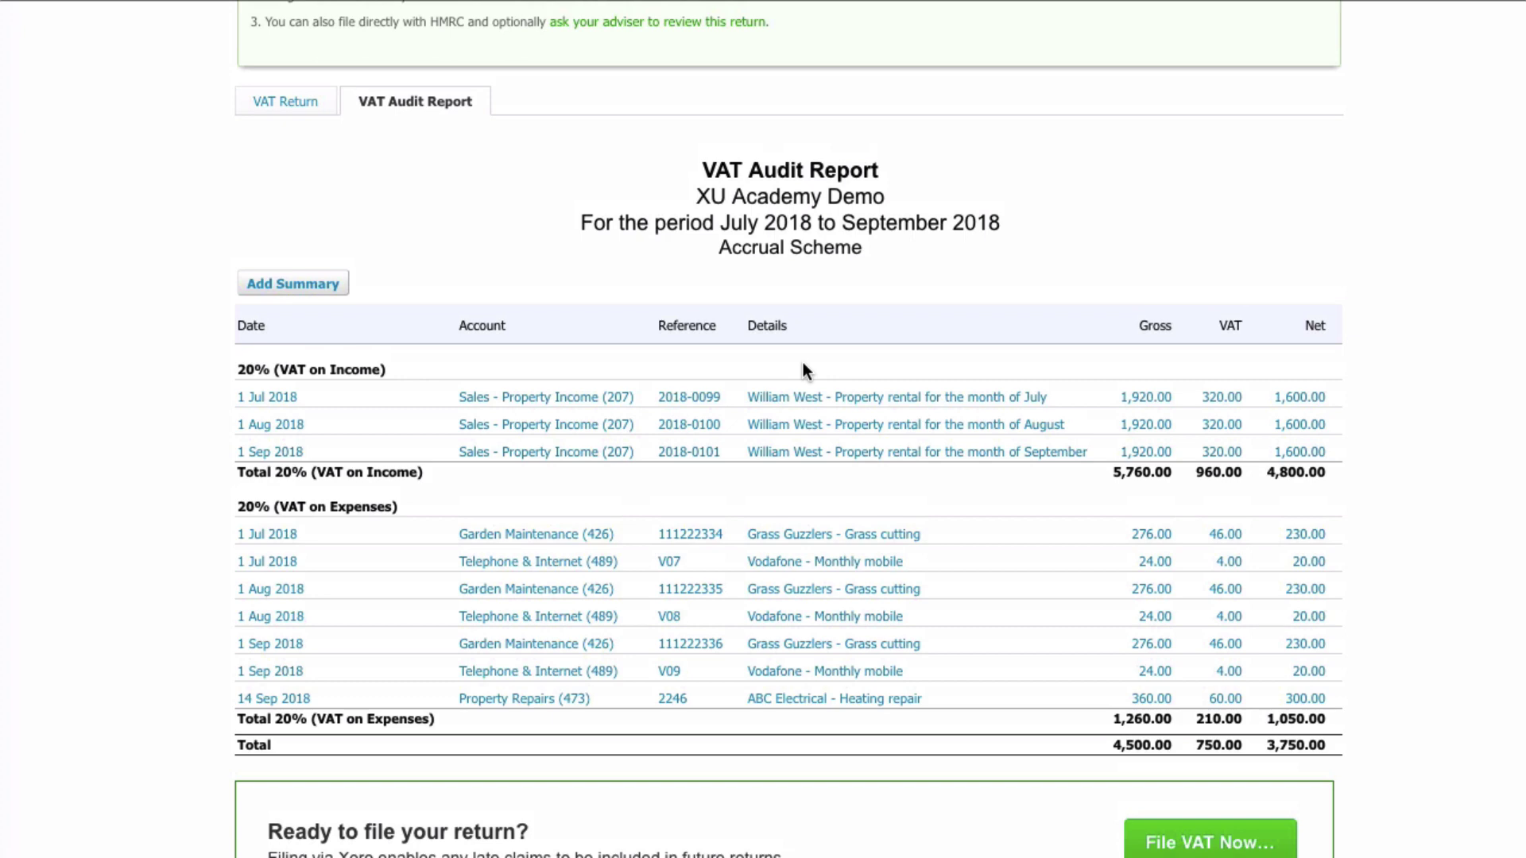
{"action": "scroll", "coordinate": [802, 362], "scroll_direction": "down", "scroll_amount": 1}
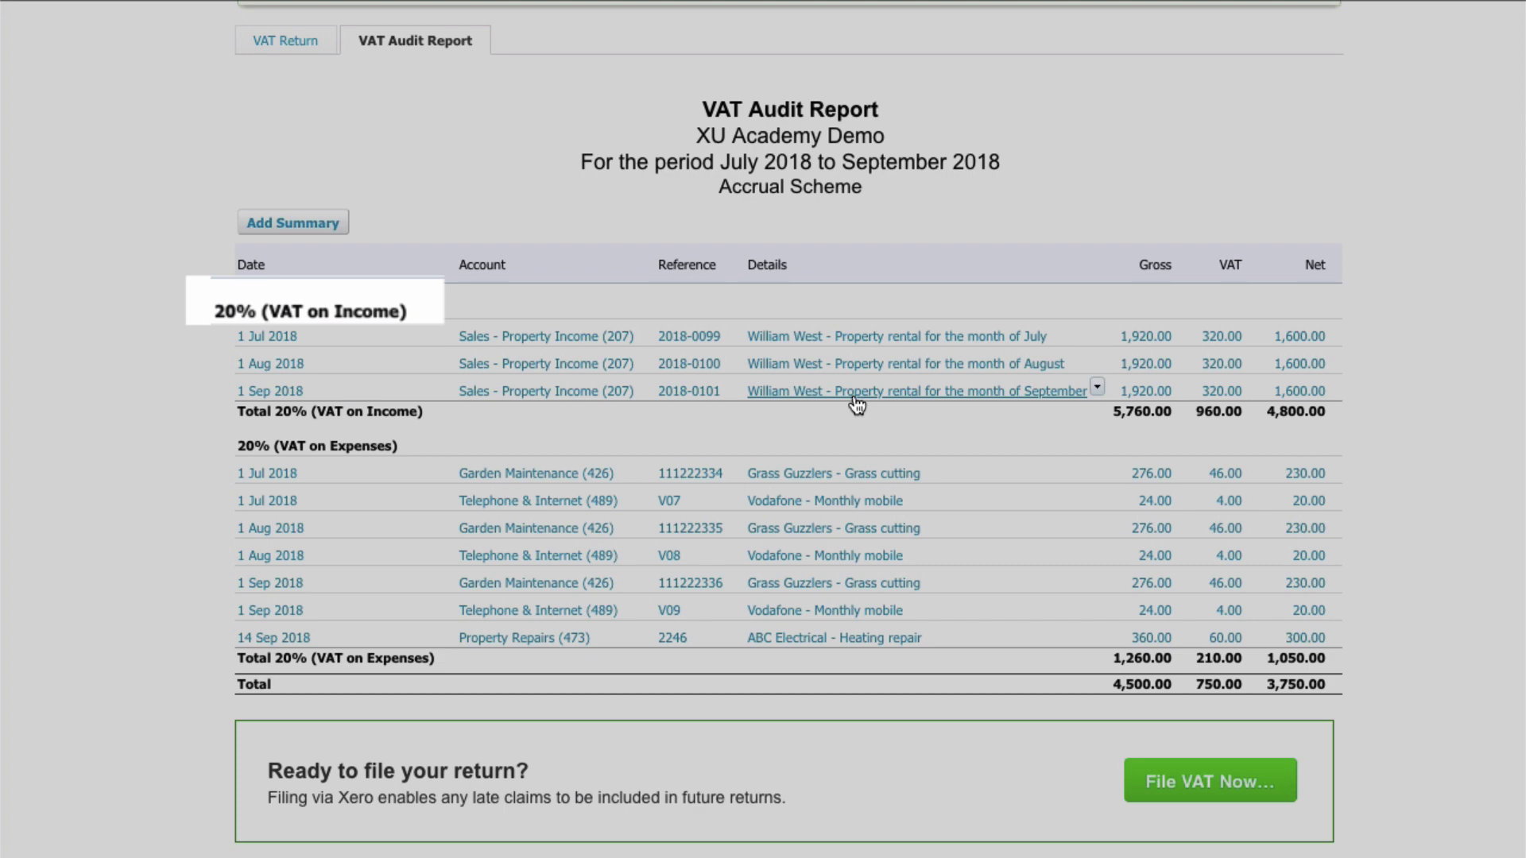
{"action": "scroll", "coordinate": [857, 405], "scroll_direction": "down", "scroll_amount": 1}
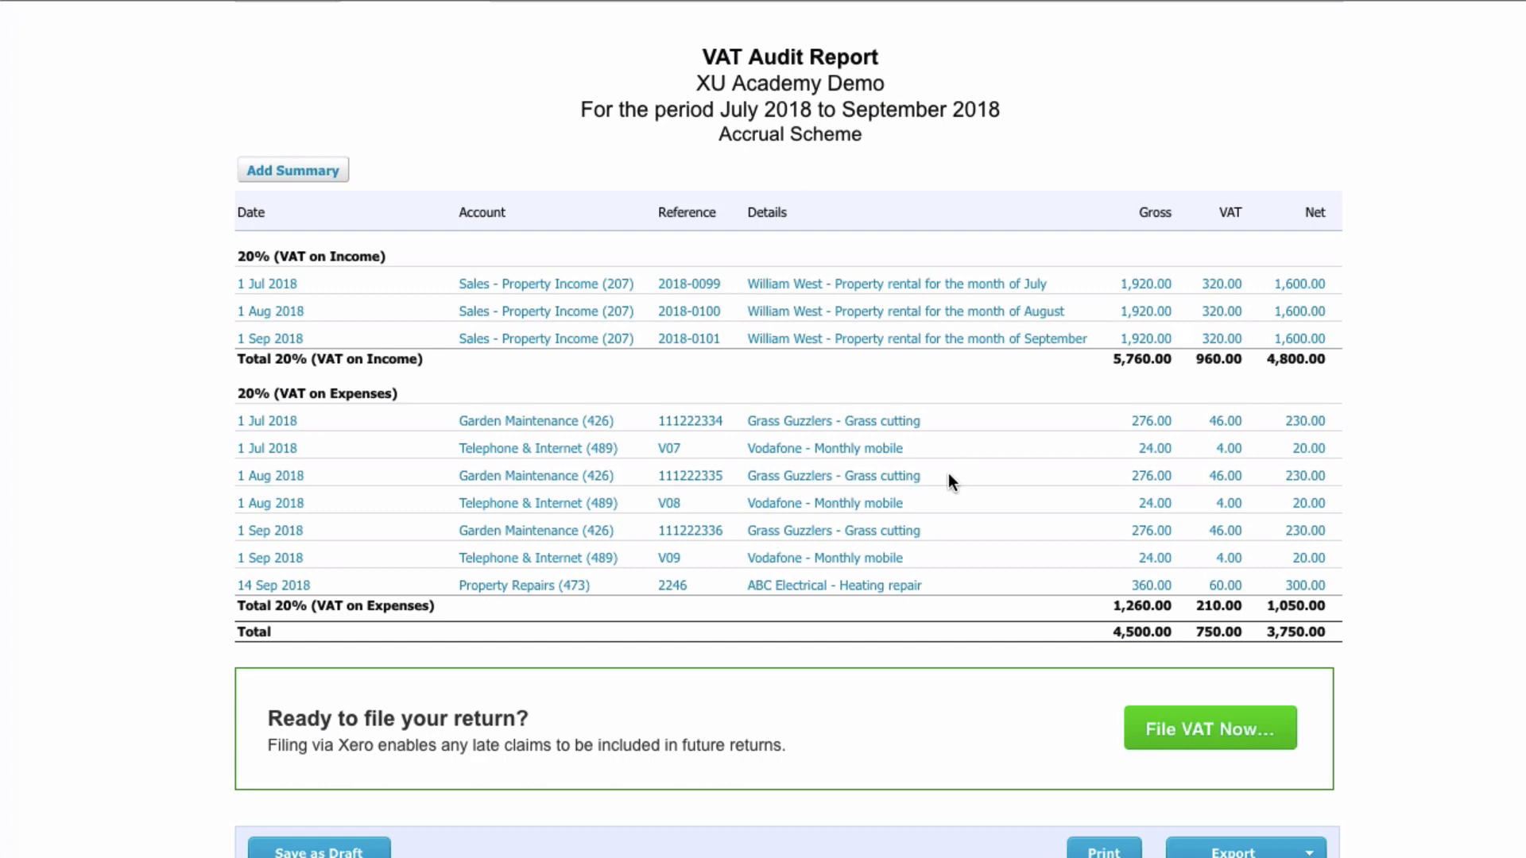
{"action": "scroll", "coordinate": [948, 474], "scroll_direction": "down", "scroll_amount": 1}
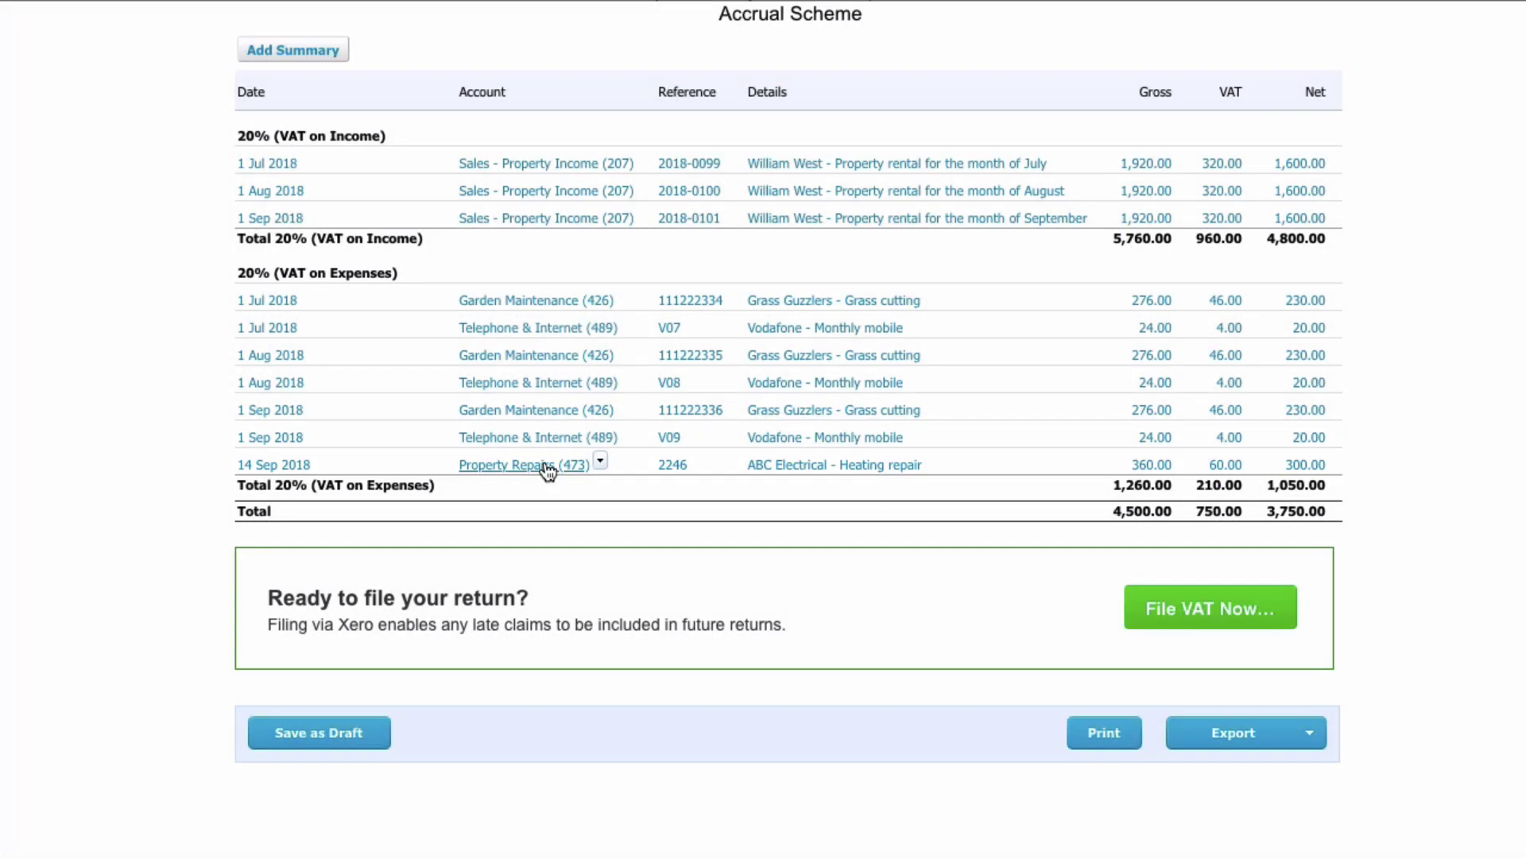
- Open Bill 2246 behind the heating repair line and preview its attached ABC.png invoice
{"action": "left_click", "coordinate": [549, 468]}
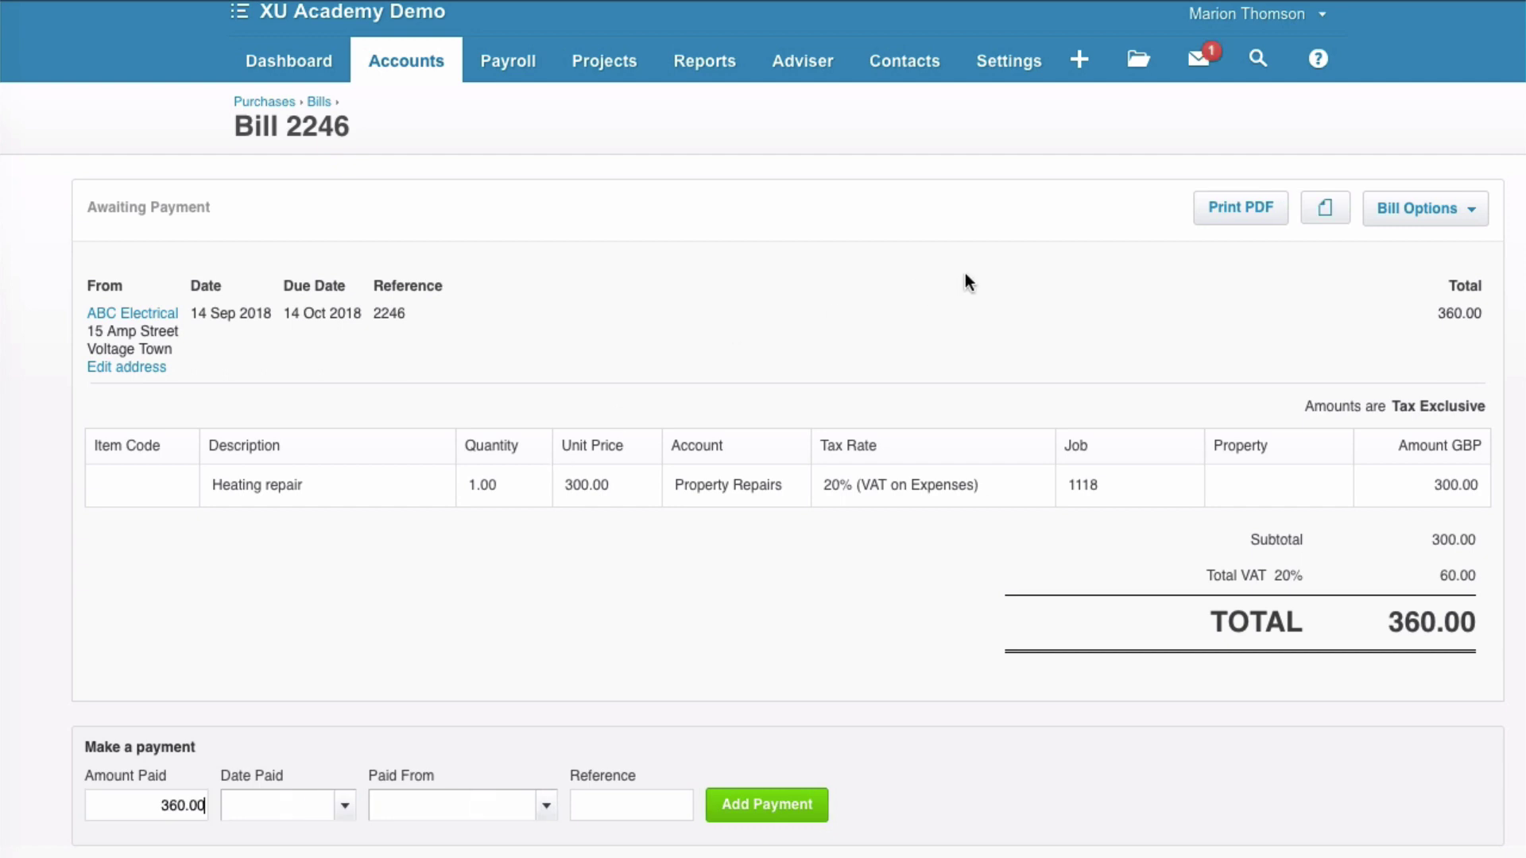
{"action": "left_click", "coordinate": [1311, 216]}
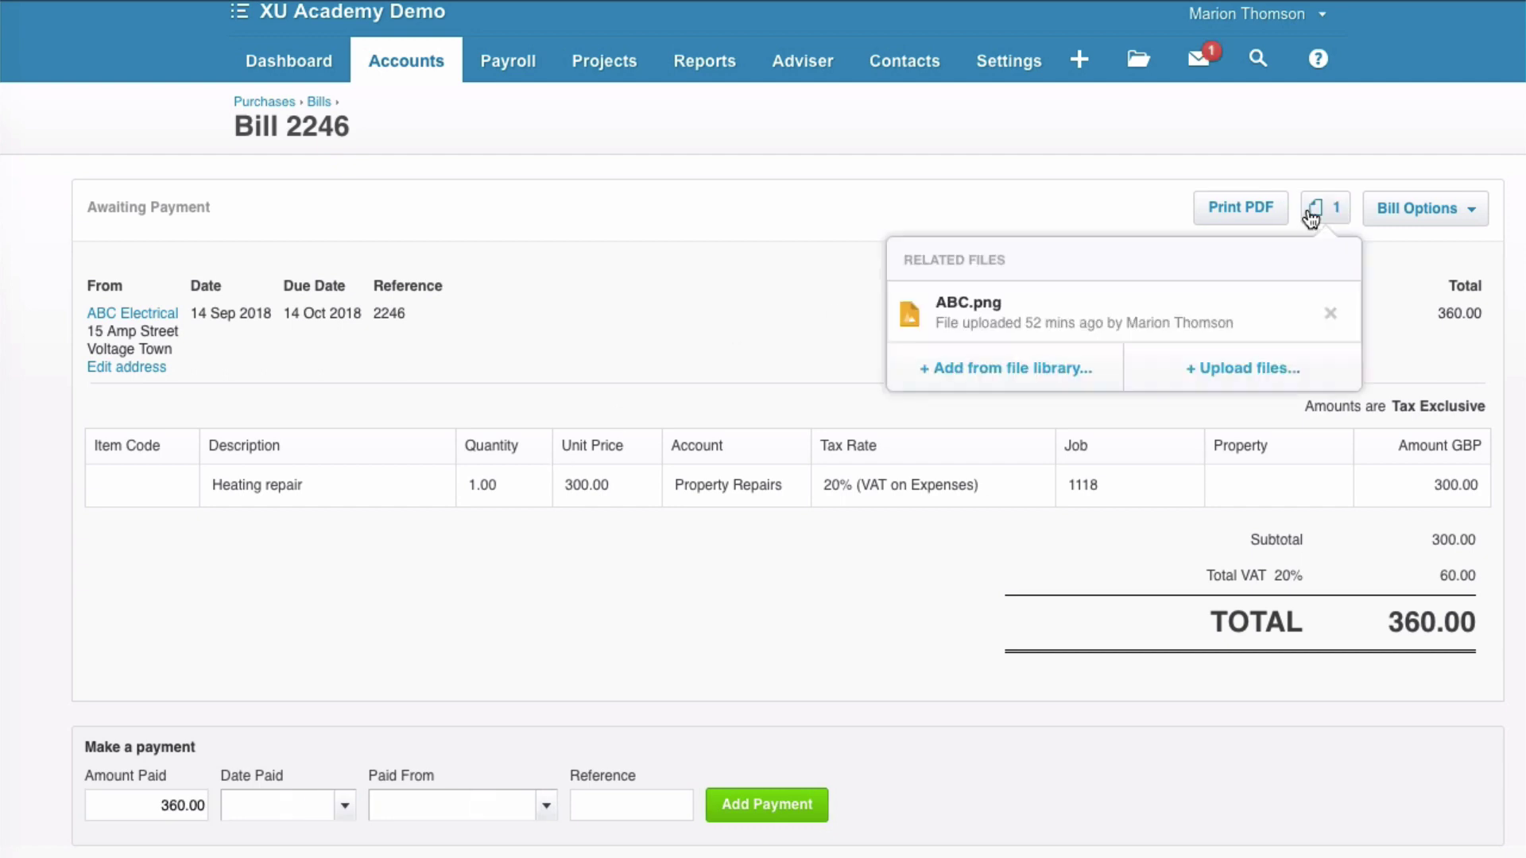
{"action": "left_click", "coordinate": [986, 307]}
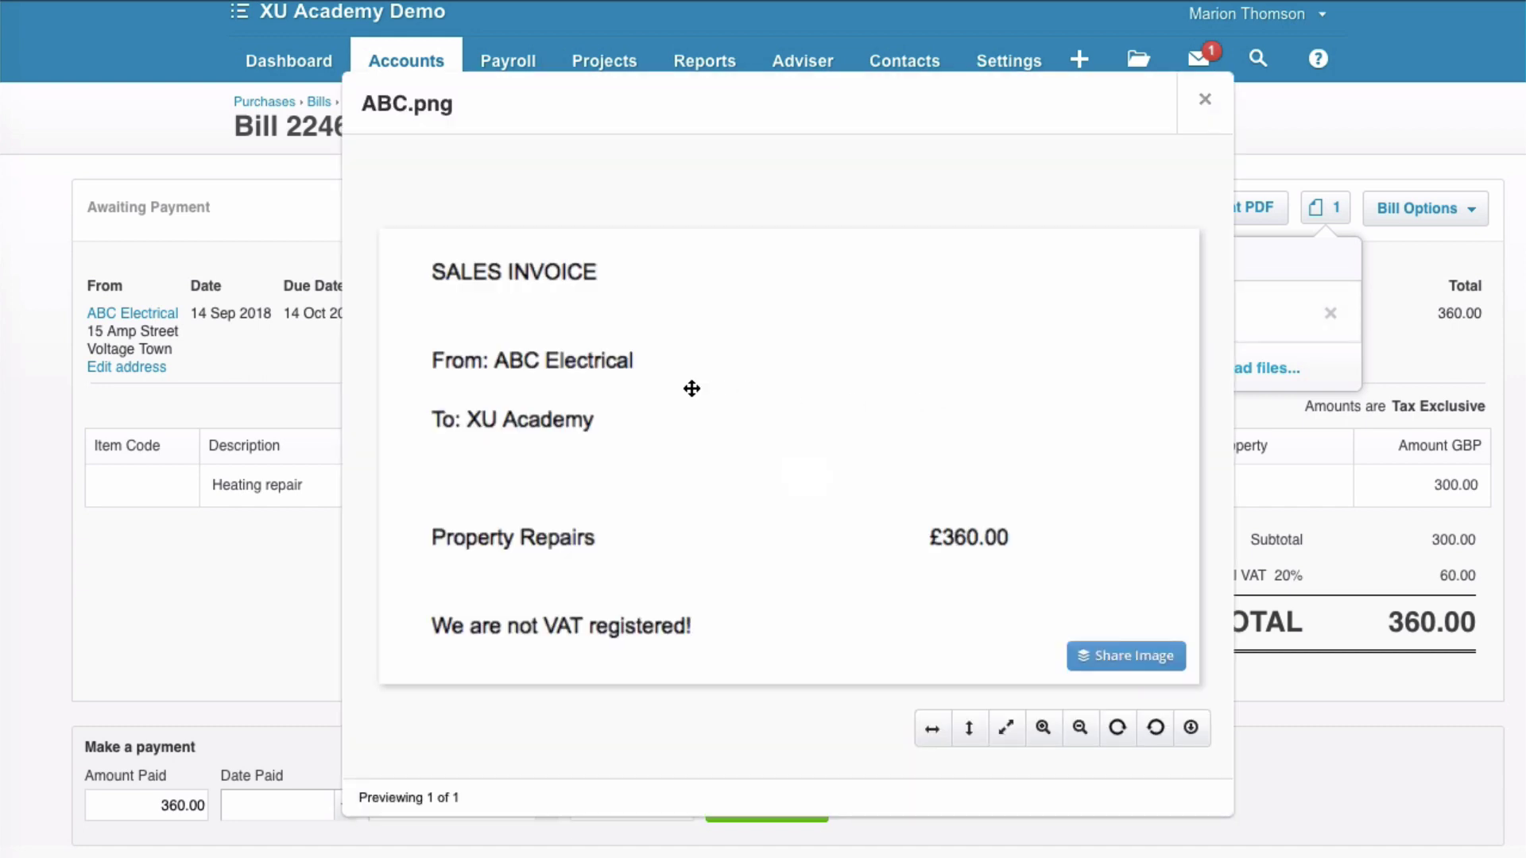
{"action": "scroll", "coordinate": [720, 506], "scroll_direction": "down", "scroll_amount": 1}
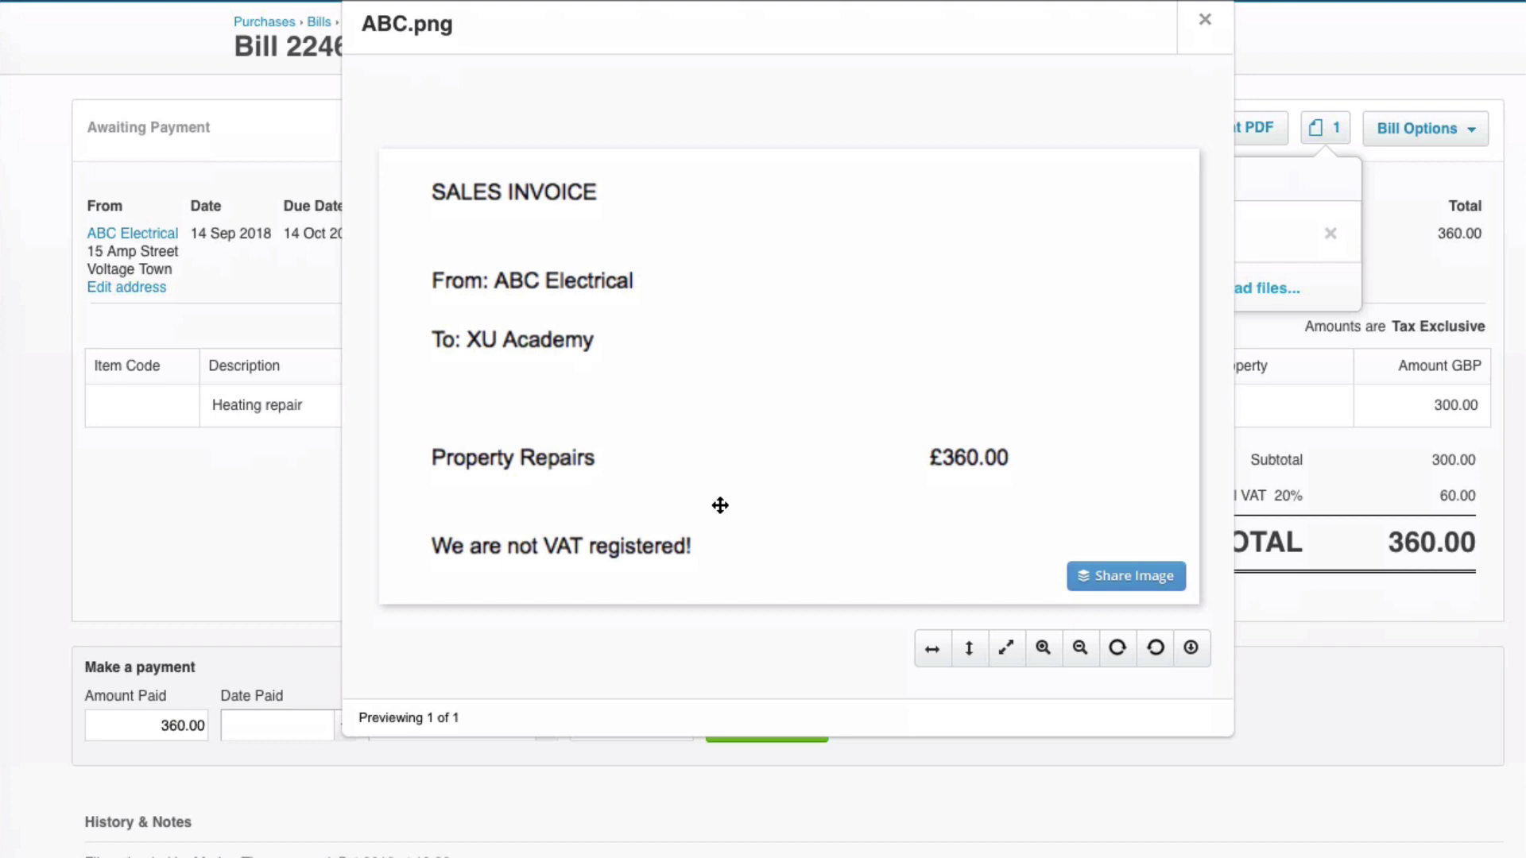
{"action": "scroll", "coordinate": [720, 506], "scroll_direction": "up", "scroll_amount": 1}
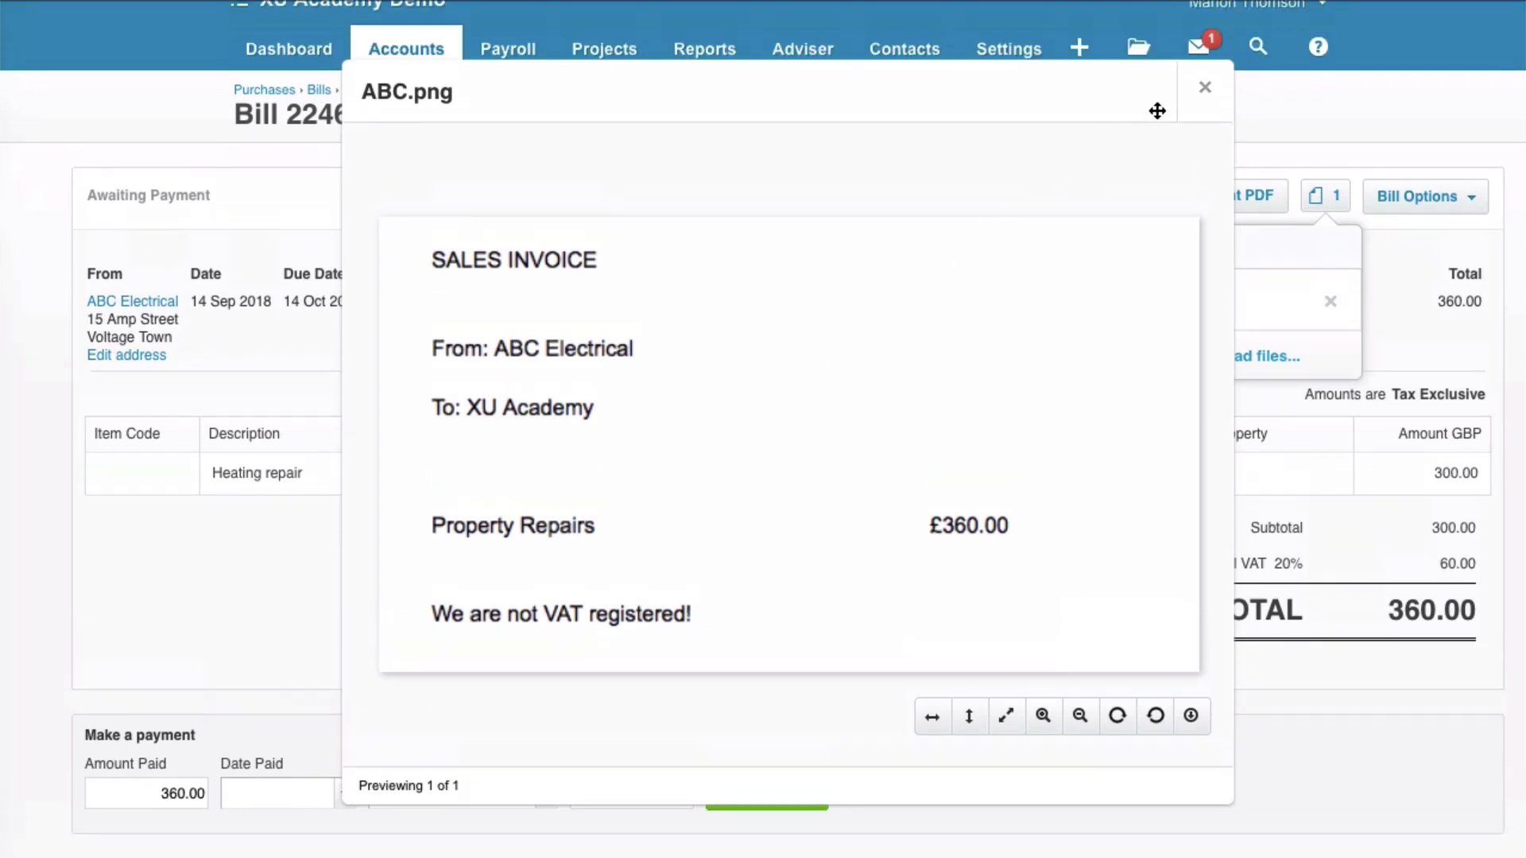
{"action": "left_click", "coordinate": [1204, 93]}
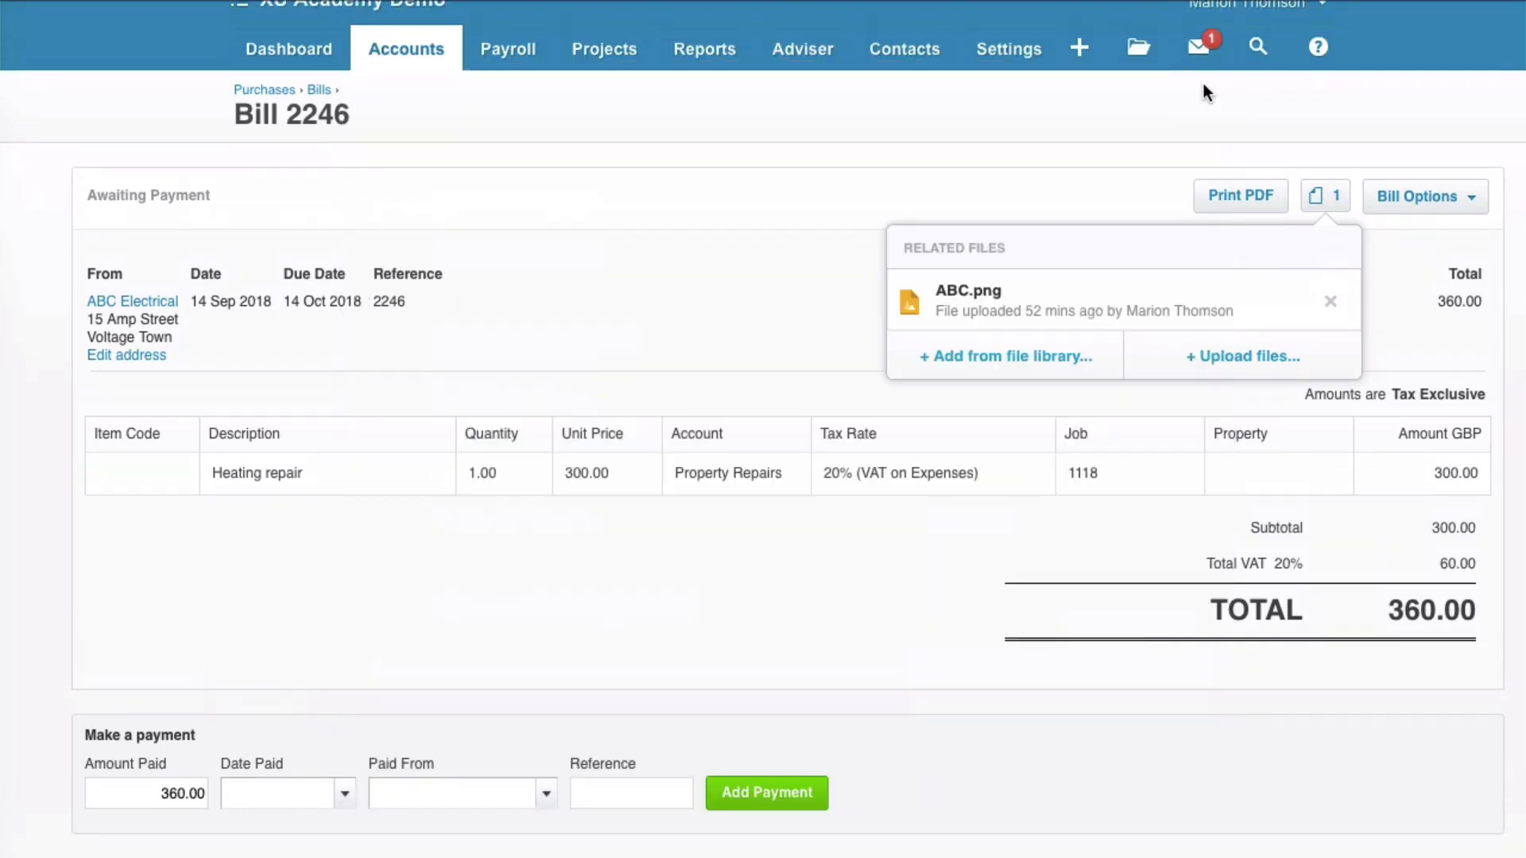
{"action": "left_click", "coordinate": [1009, 195]}
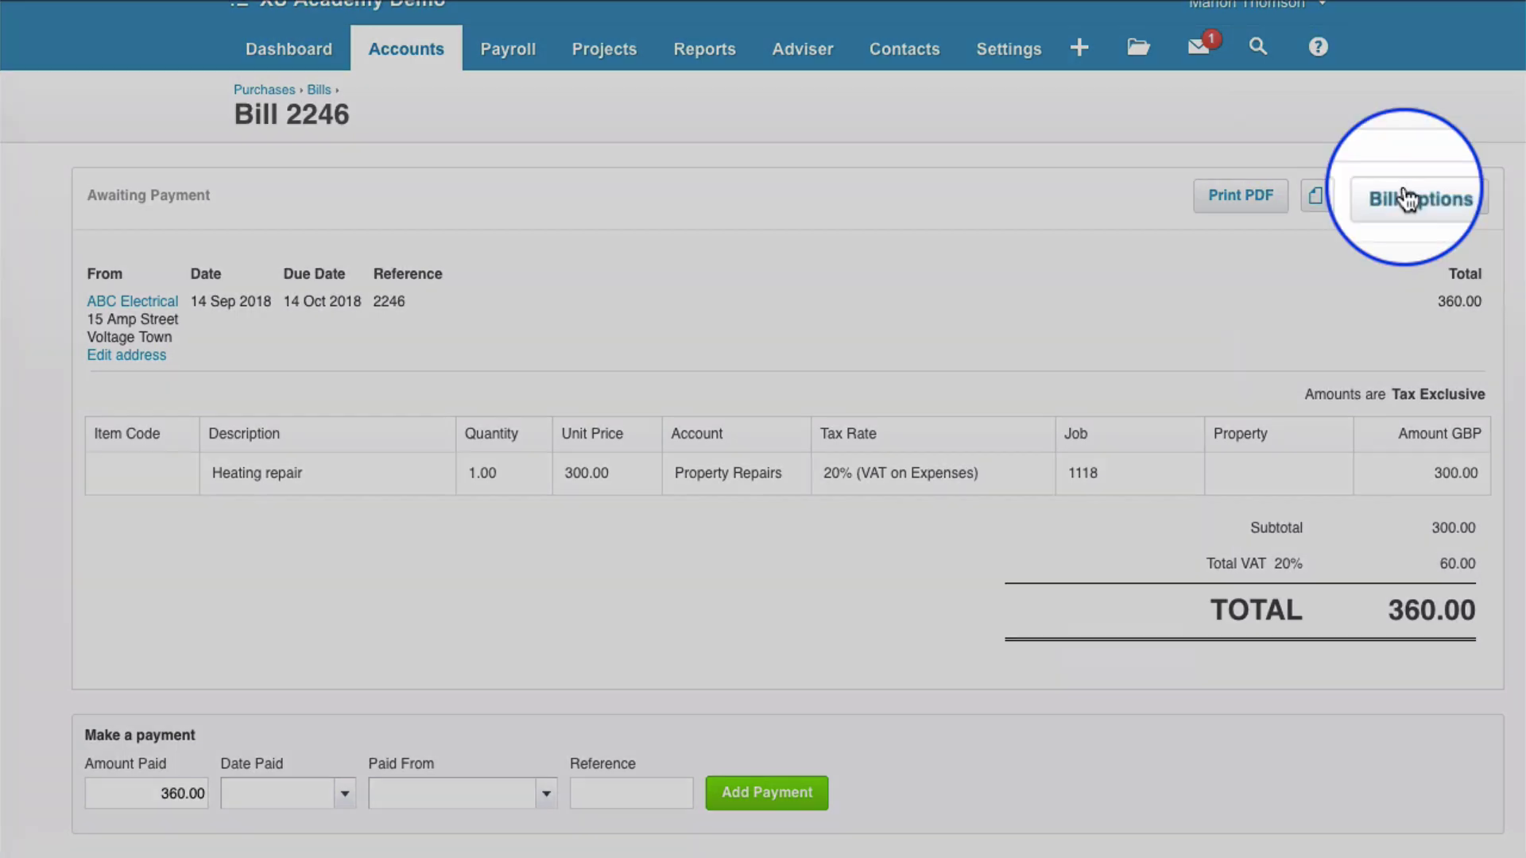
- Edit Bill 2246's repair line to unit price 360 with Zero Rated Expenses and save
{"action": "left_click", "coordinate": [1421, 197]}
{"action": "left_click", "coordinate": [1392, 370]}
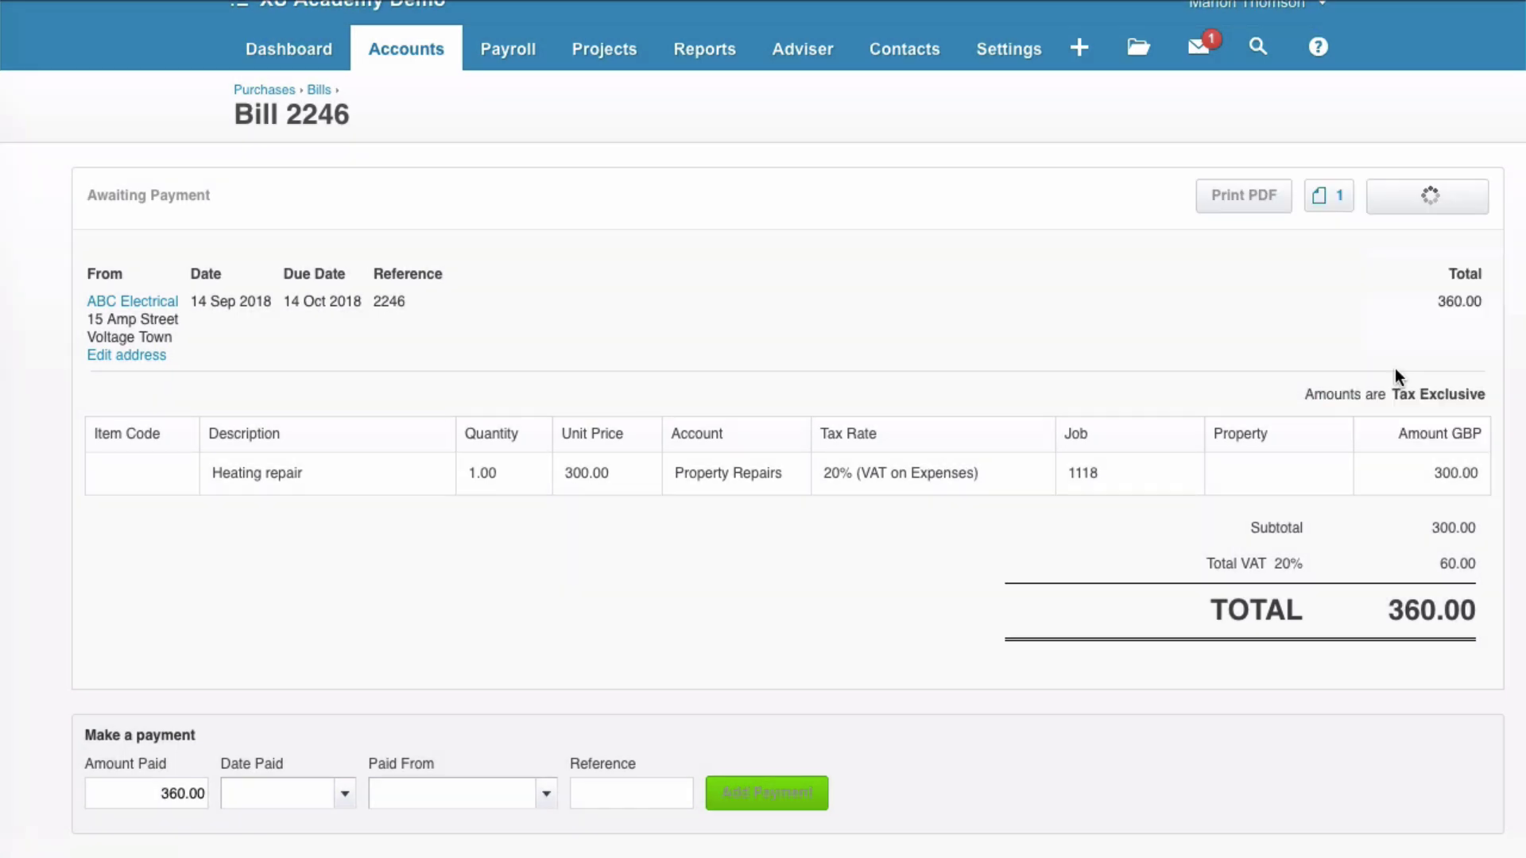
{"action": "left_click", "coordinate": [801, 472]}
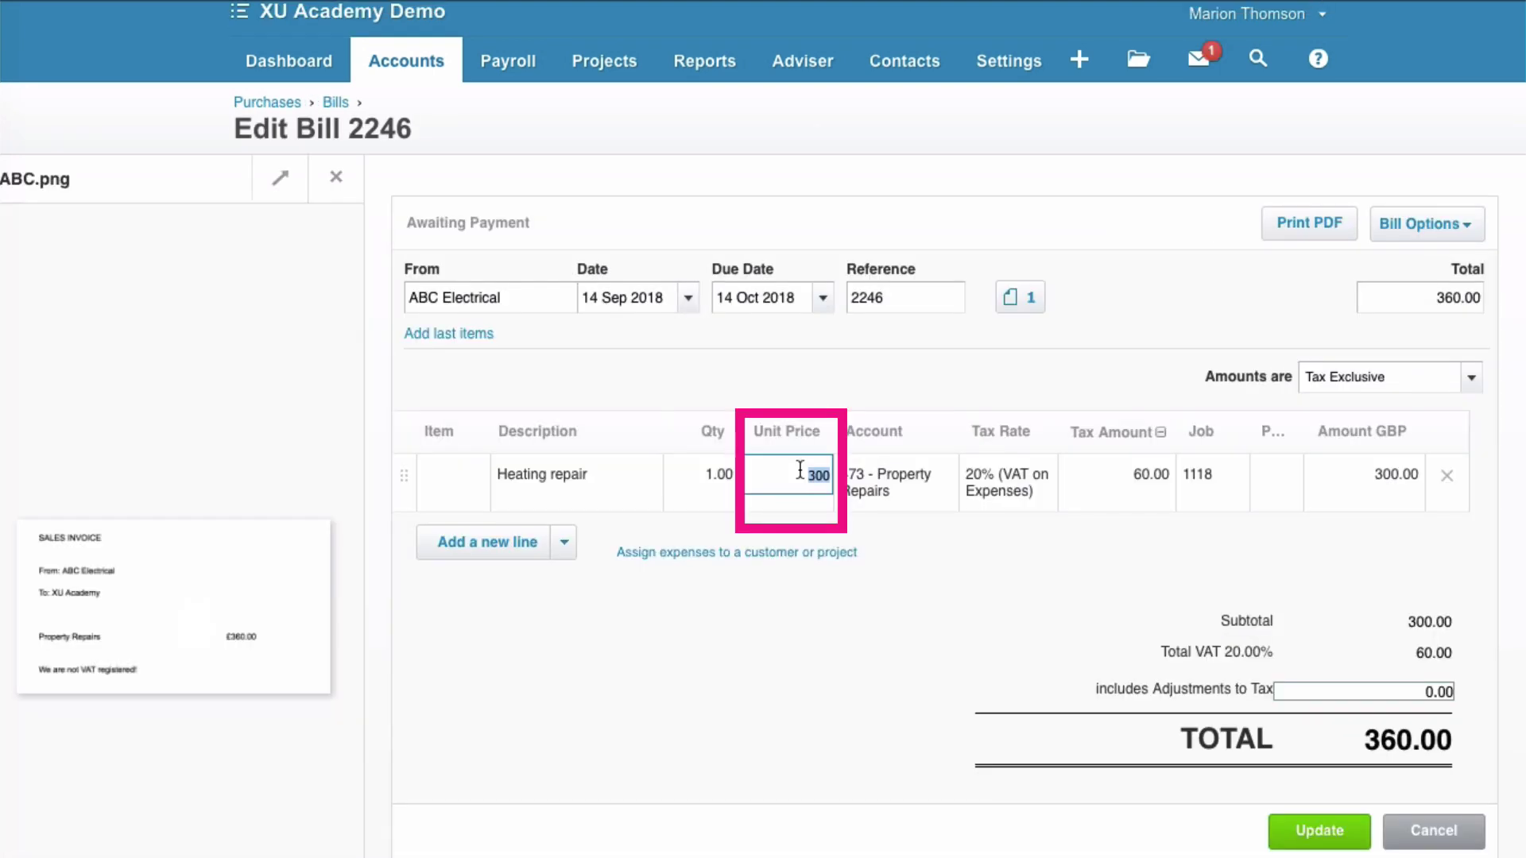
{"action": "type", "text": "360"}
{"action": "key", "text": "Tab"}
{"action": "left_click", "coordinate": [1021, 479]}
{"action": "left_click", "coordinate": [1042, 478]}
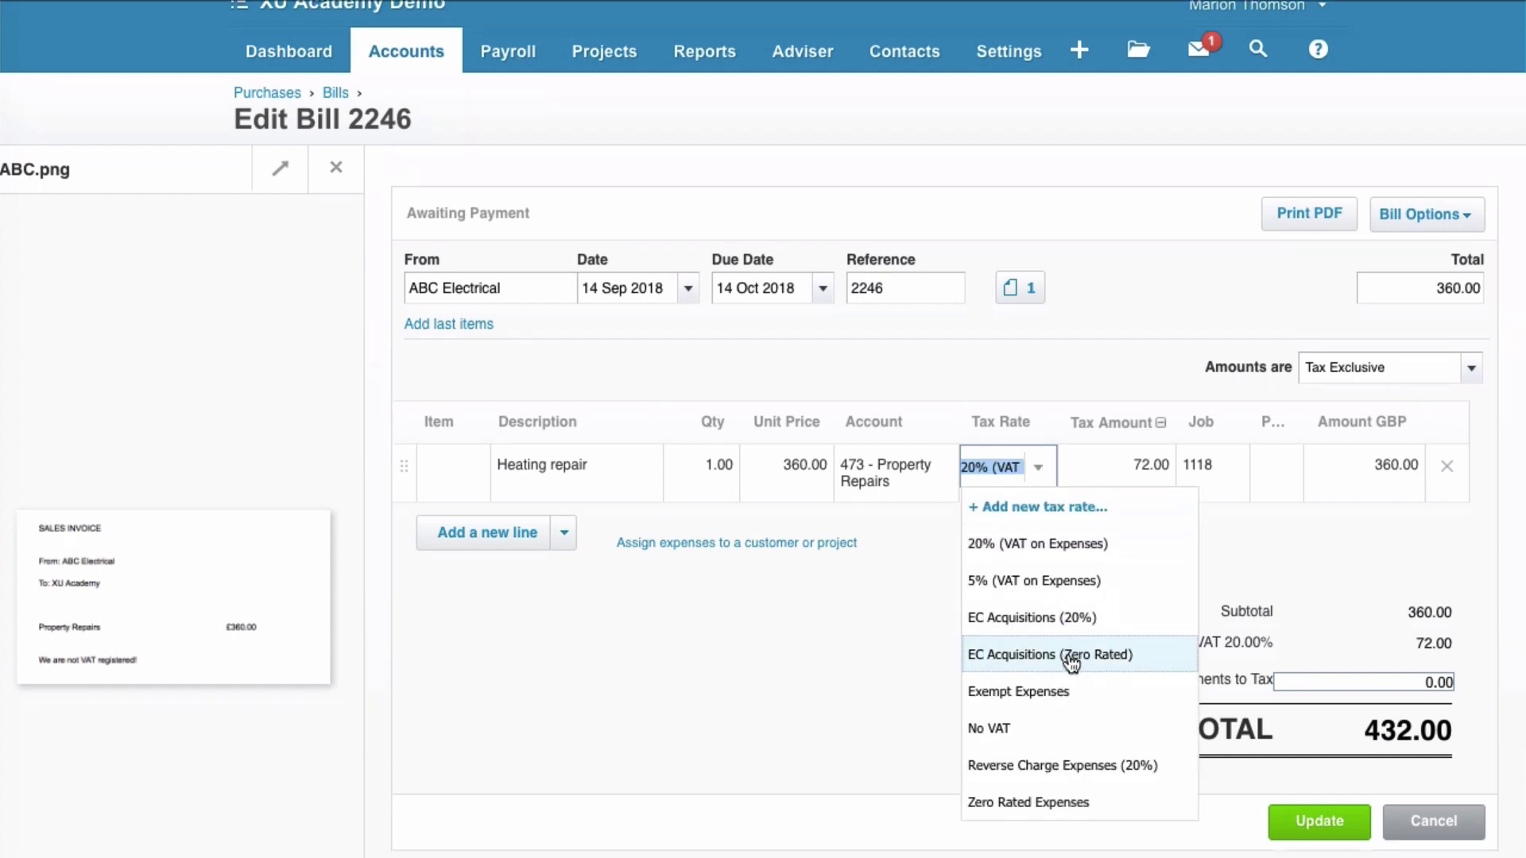
{"action": "left_click", "coordinate": [1056, 807]}
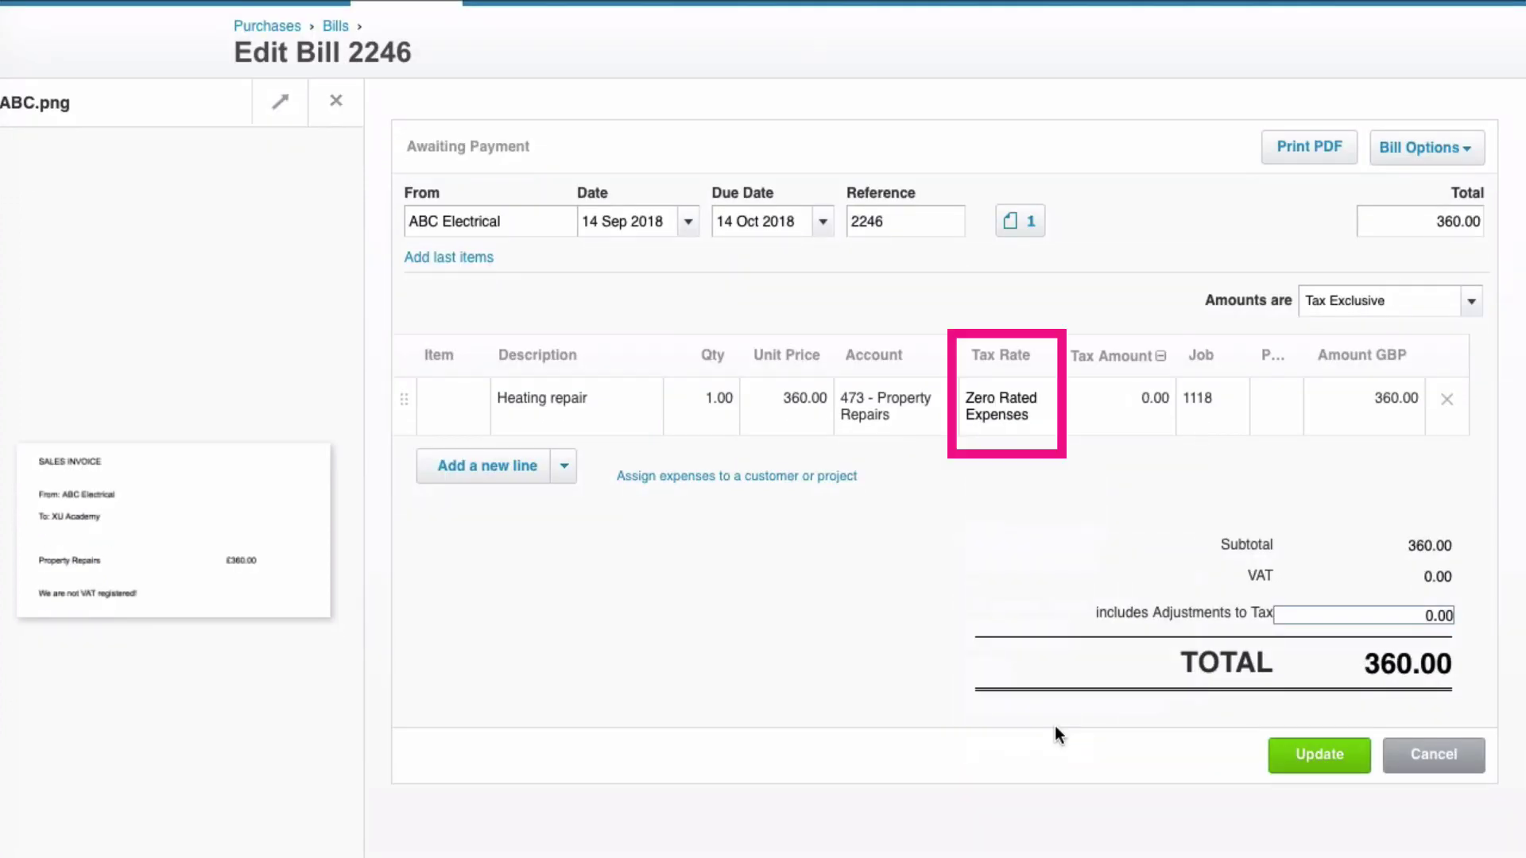
{"action": "left_click", "coordinate": [1310, 759]}
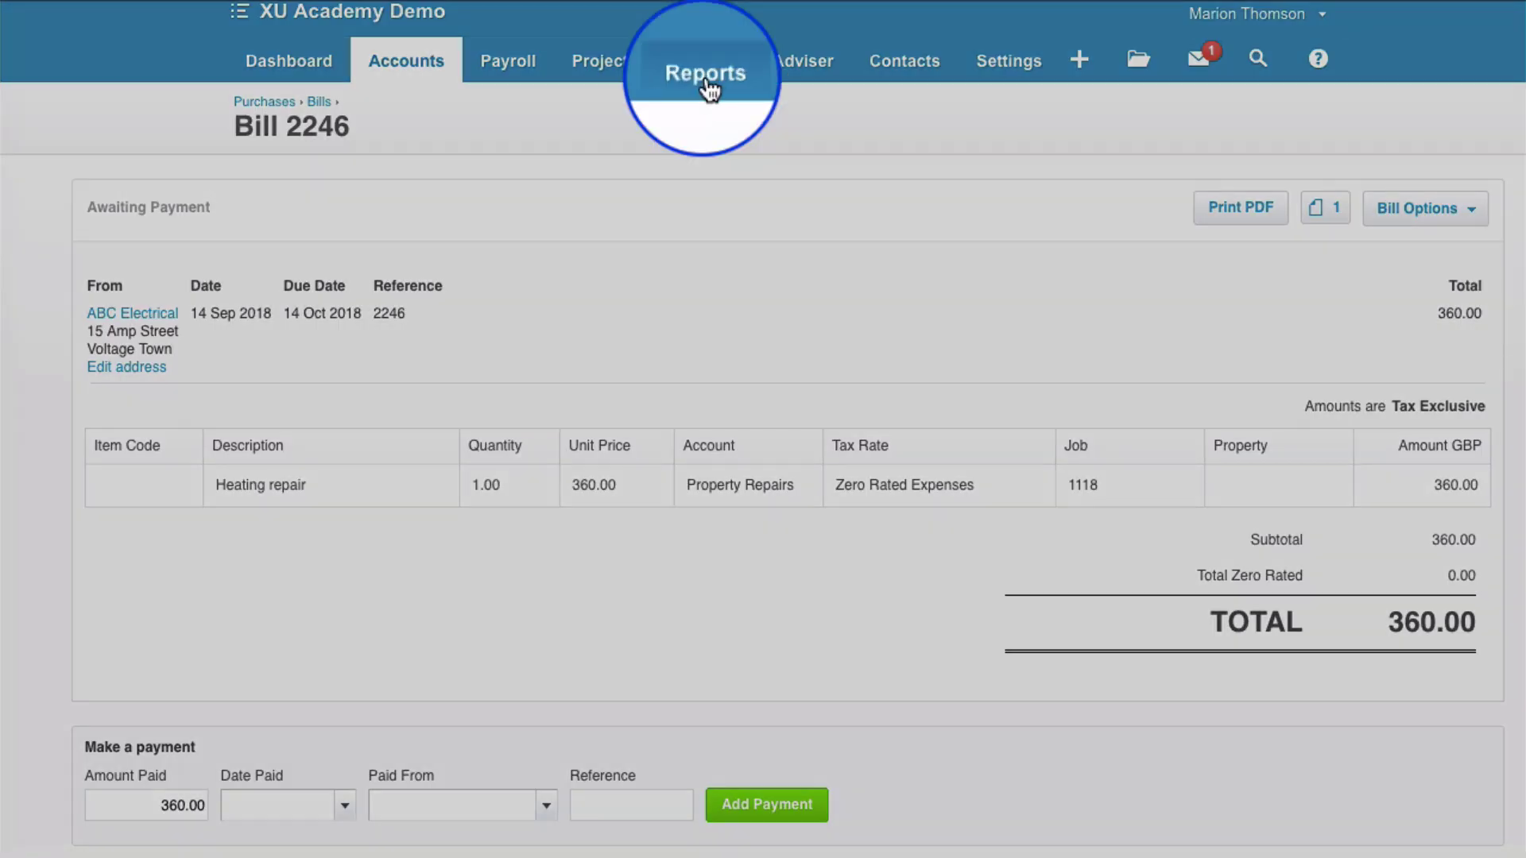
- Check the VAT Audit Report lists the 360.00 repair at 0.00 VAT, expense VAT 150.00
{"action": "left_click", "coordinate": [702, 79]}
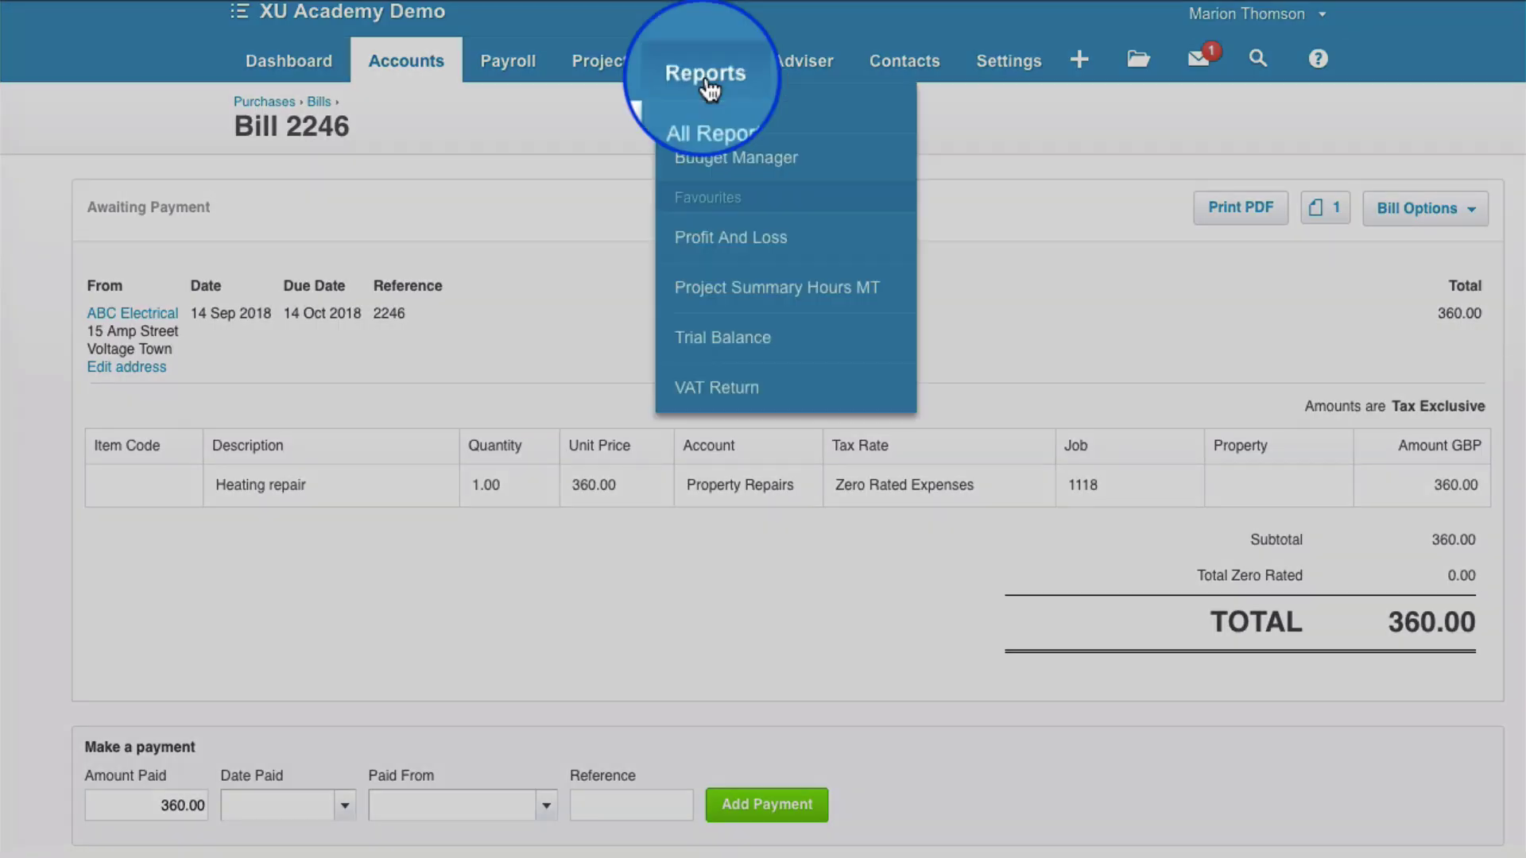
{"action": "left_click", "coordinate": [739, 387]}
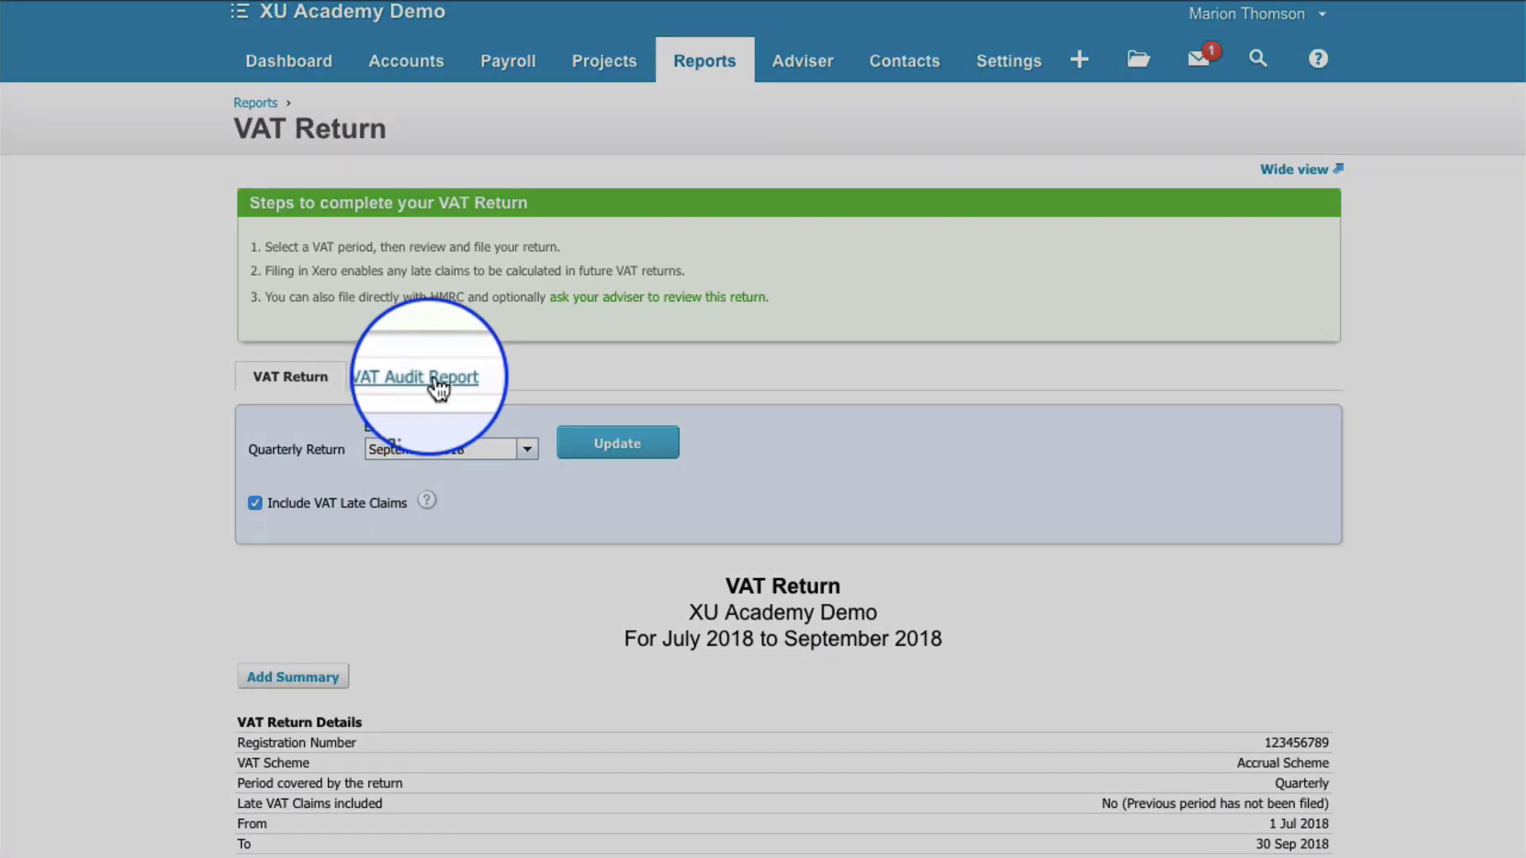
{"action": "left_click", "coordinate": [436, 384]}
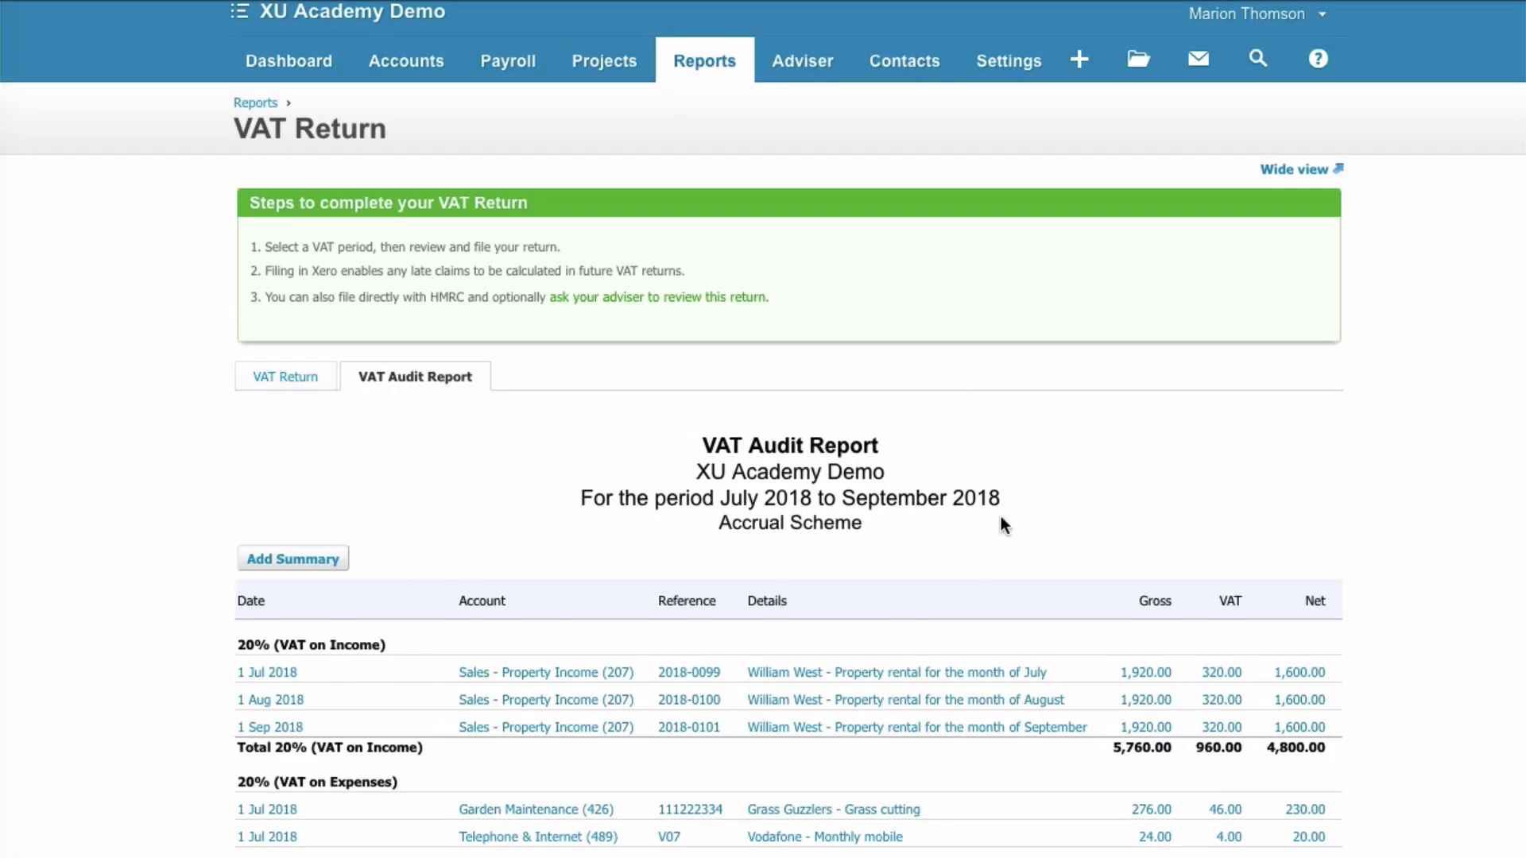
{"action": "scroll", "coordinate": [1003, 541], "scroll_direction": "down", "scroll_amount": 1}
{"action": "scroll", "coordinate": [1008, 573], "scroll_direction": "down", "scroll_amount": 3}
{"action": "scroll", "coordinate": [1008, 573], "scroll_direction": "down", "scroll_amount": 2}
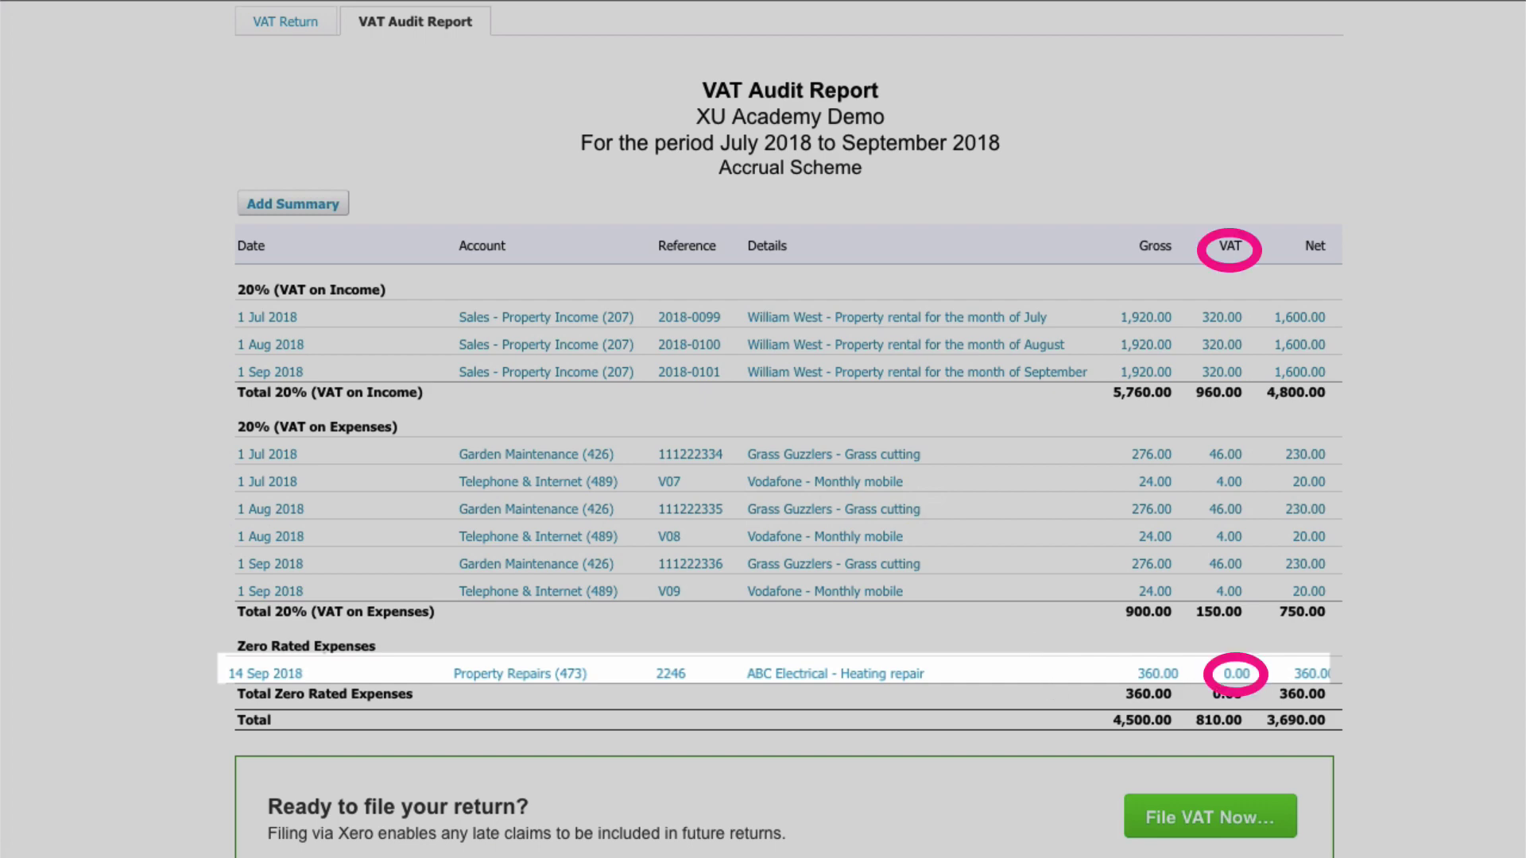
{"action": "scroll", "coordinate": [1056, 688], "scroll_direction": "up", "scroll_amount": 4}
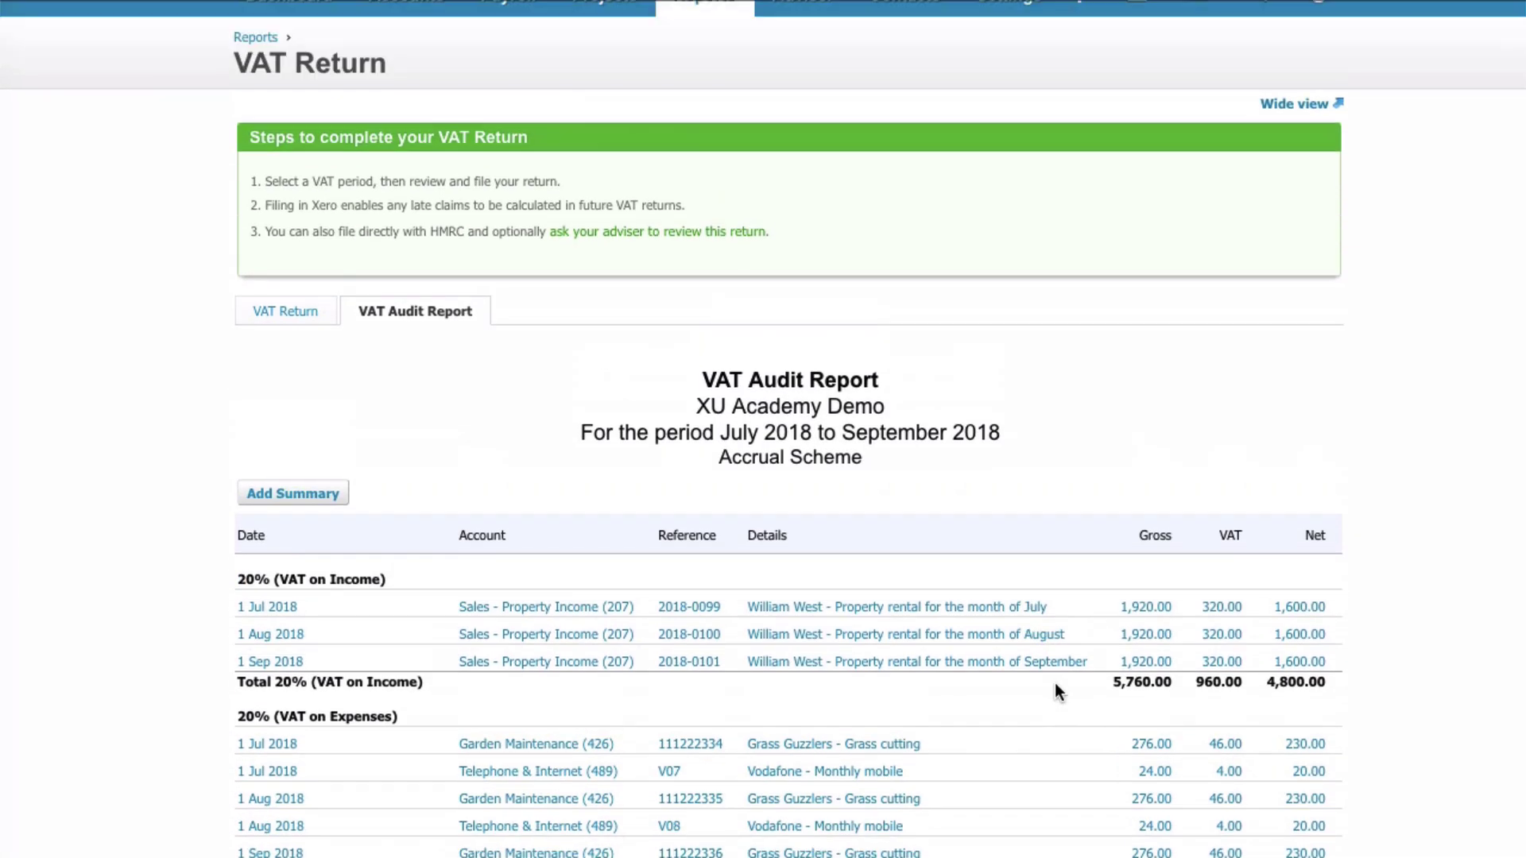
{"action": "scroll", "coordinate": [1056, 684], "scroll_direction": "down", "scroll_amount": 2}
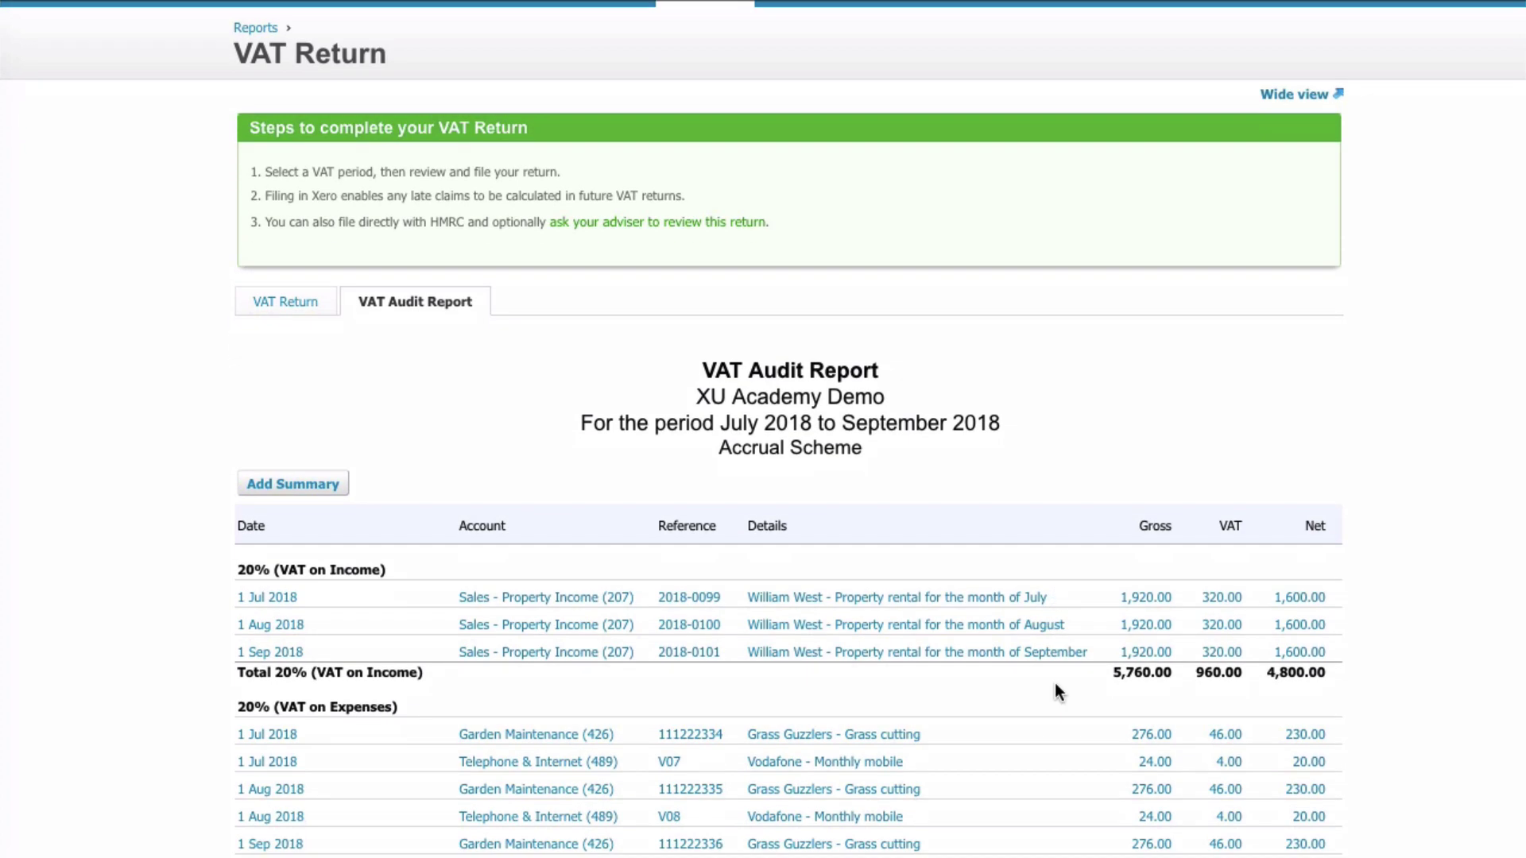
{"action": "scroll", "coordinate": [1055, 684], "scroll_direction": "down", "scroll_amount": 7}
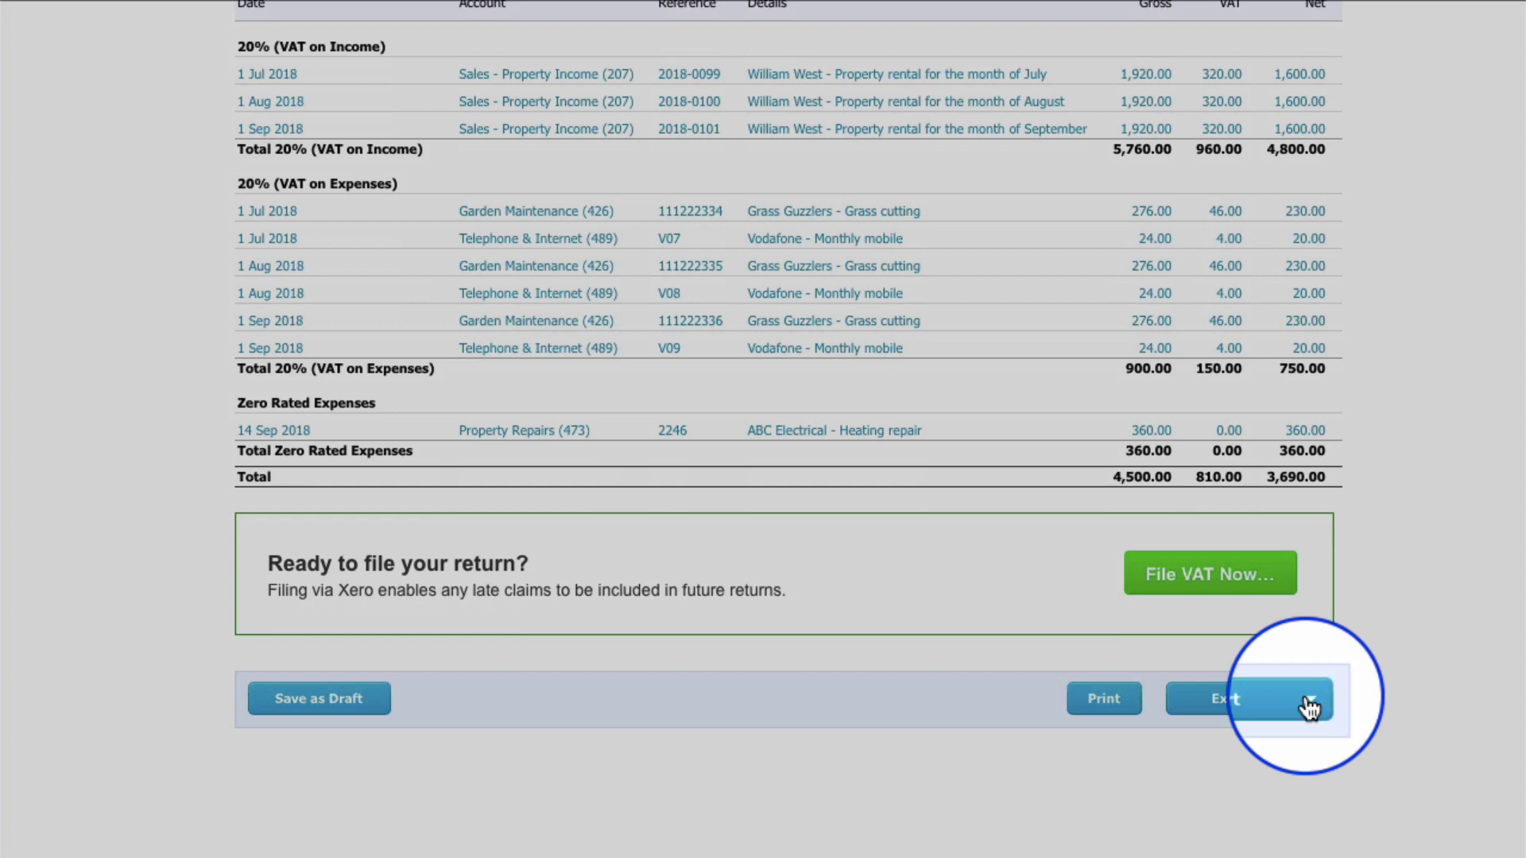
- Export the July–September 2018 VAT Audit Report to Google Sheets
{"action": "left_click", "coordinate": [1308, 703]}
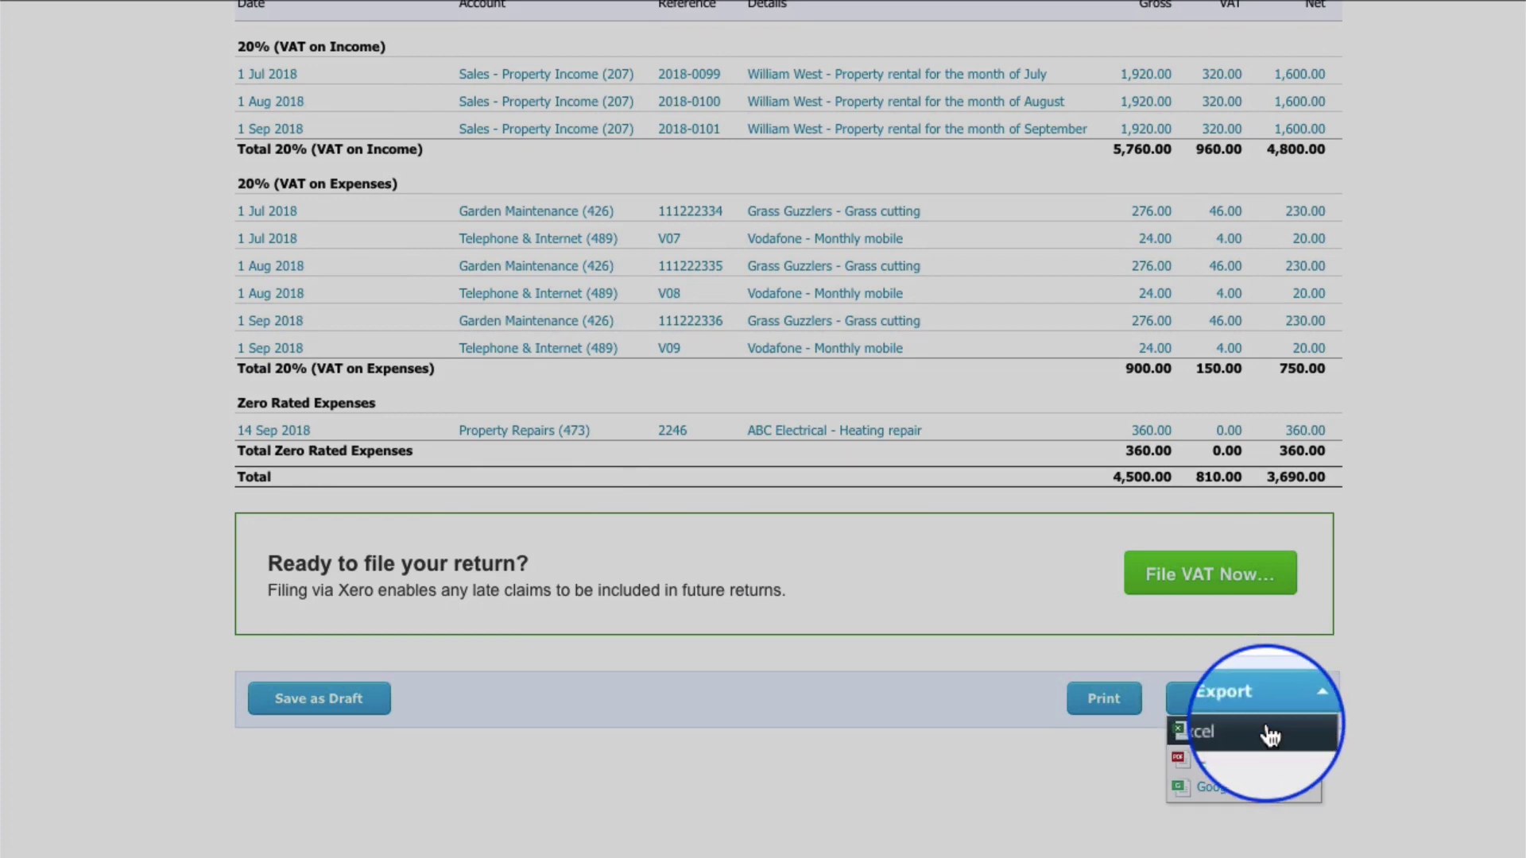
{"action": "left_click", "coordinate": [1240, 785]}
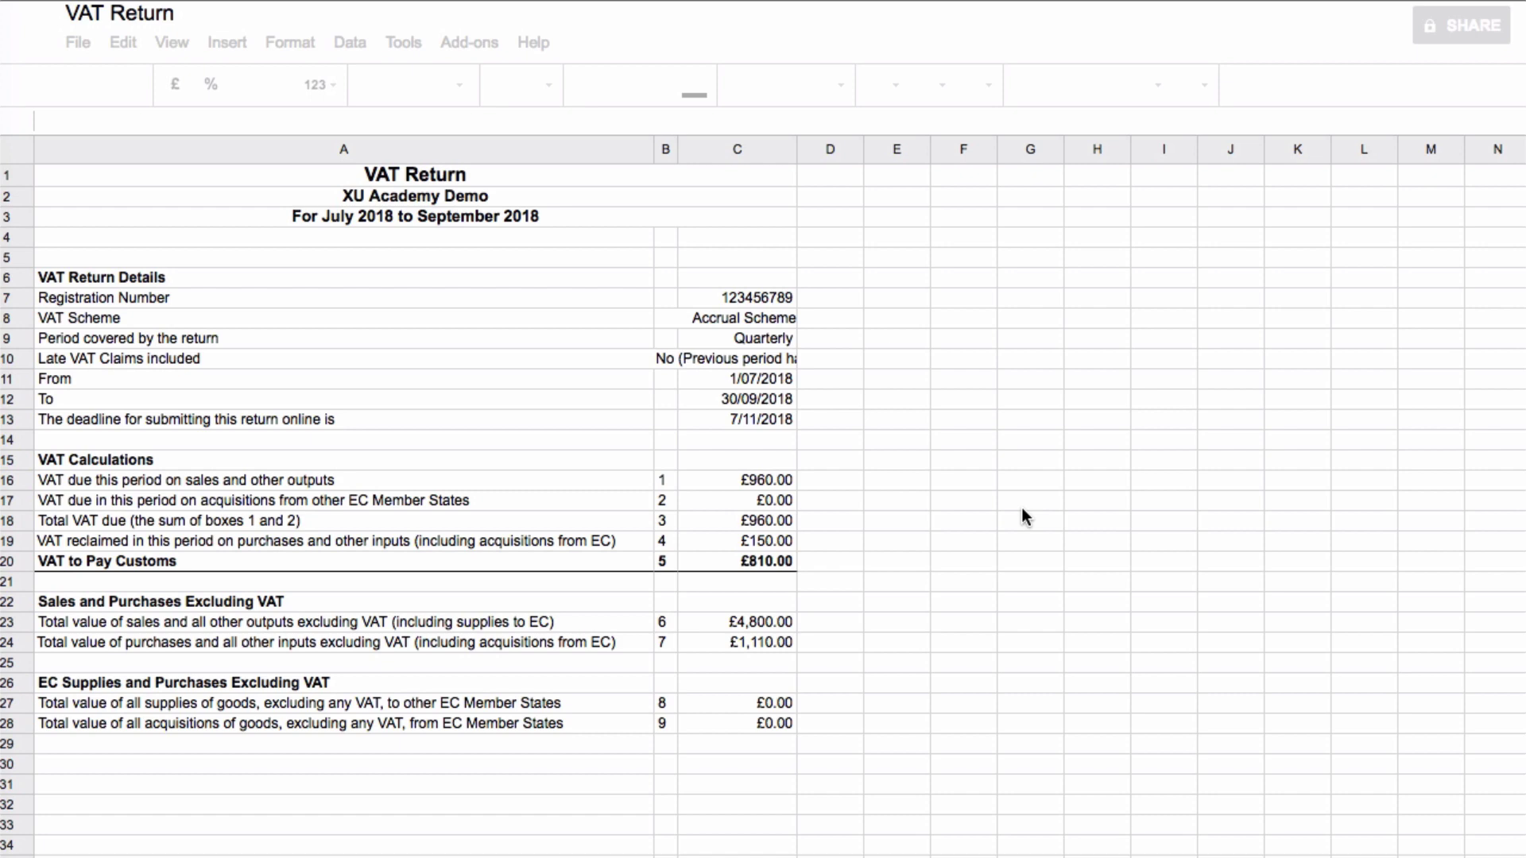
{"action": "left_click", "coordinate": [284, 205]}
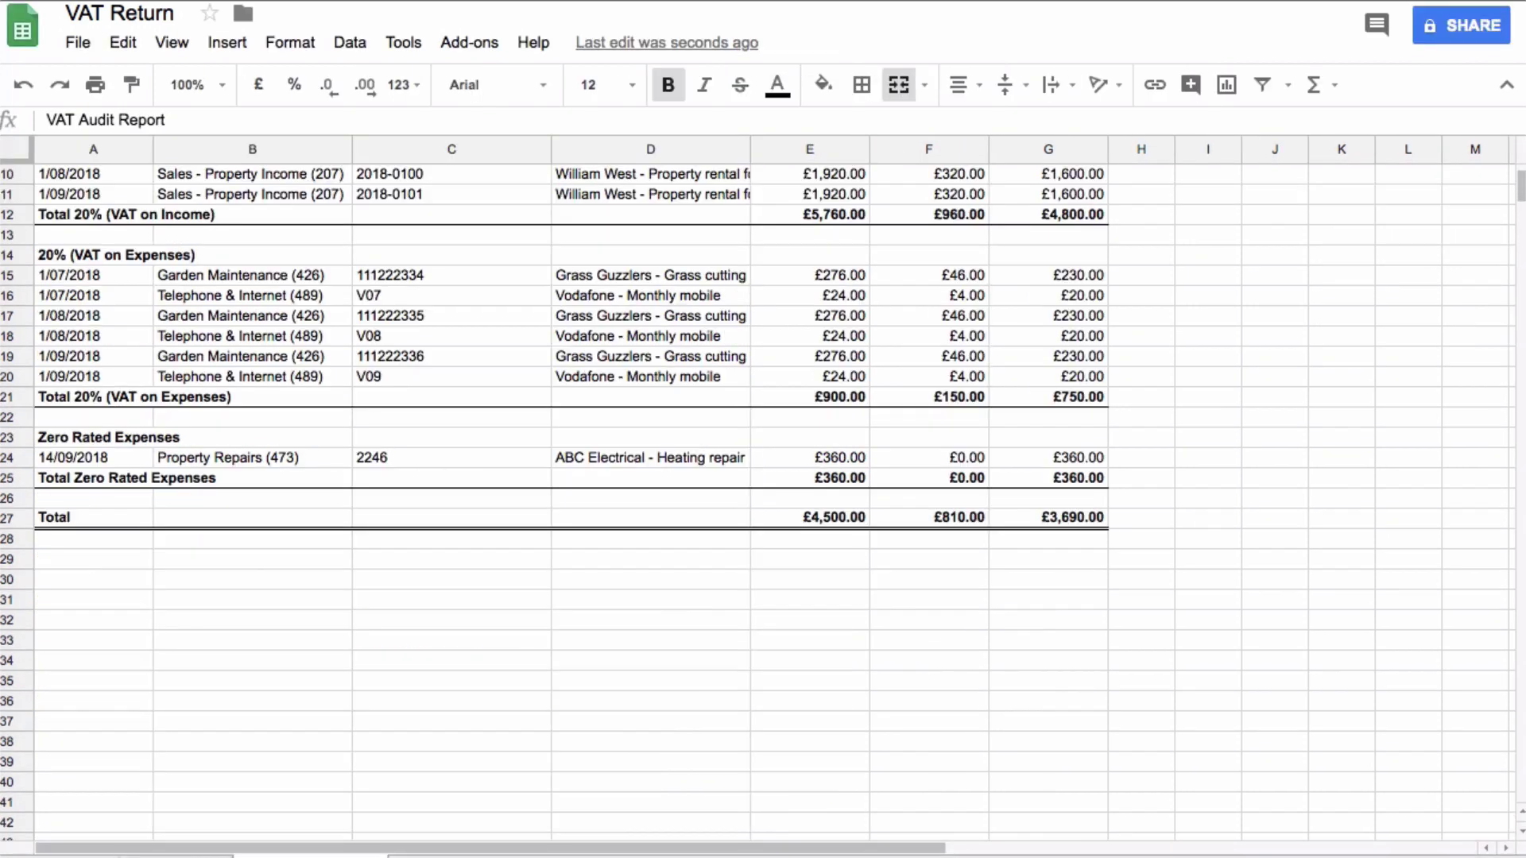
{"action": "scroll", "coordinate": [435, 655], "scroll_direction": "up", "scroll_amount": 3}
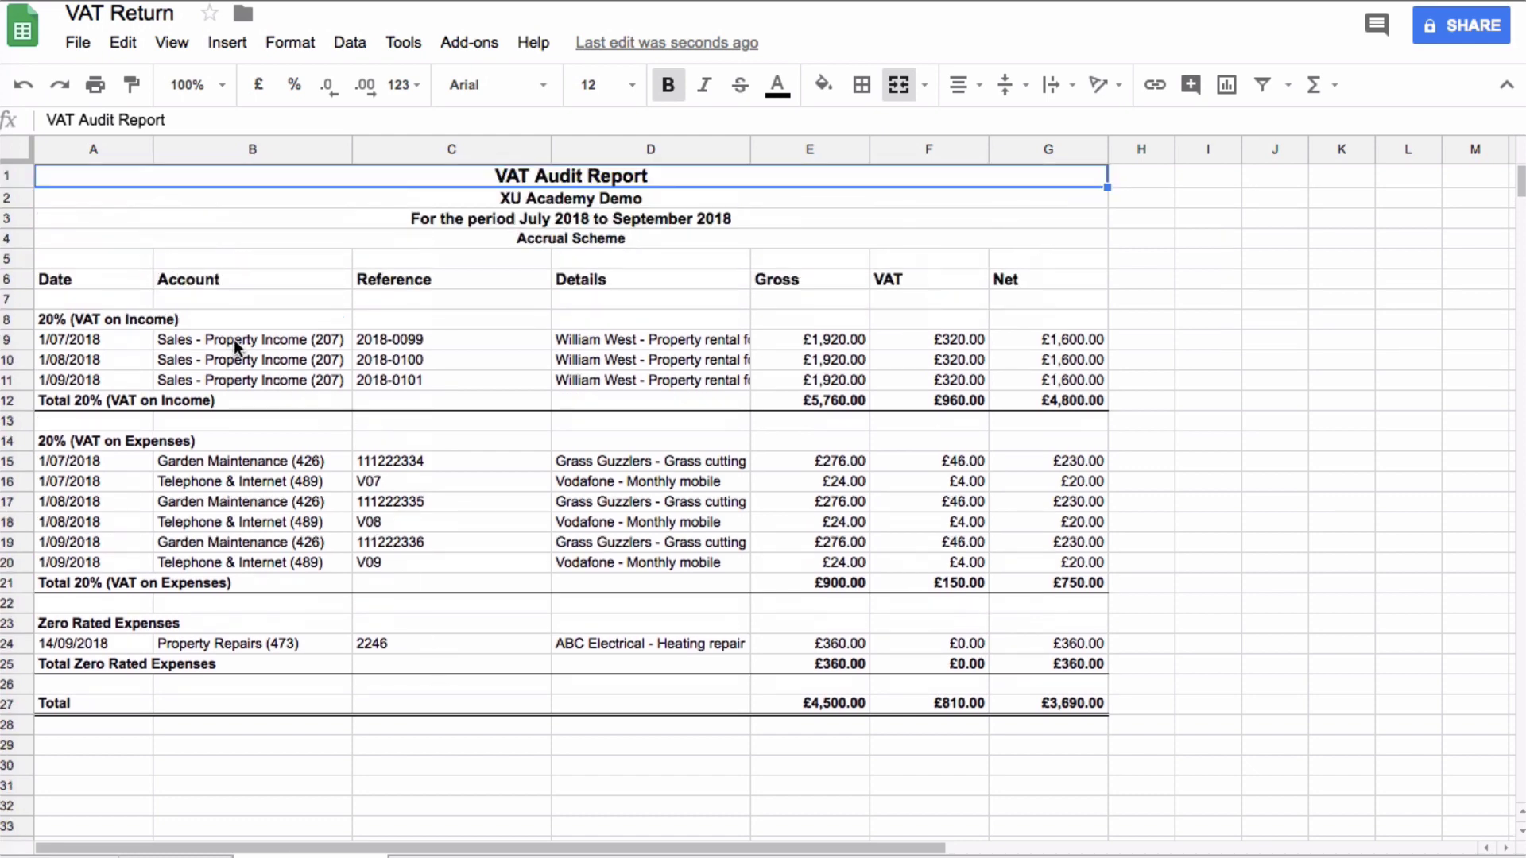
{"action": "left_click", "coordinate": [234, 340]}
{"action": "key", "text": "Left"}
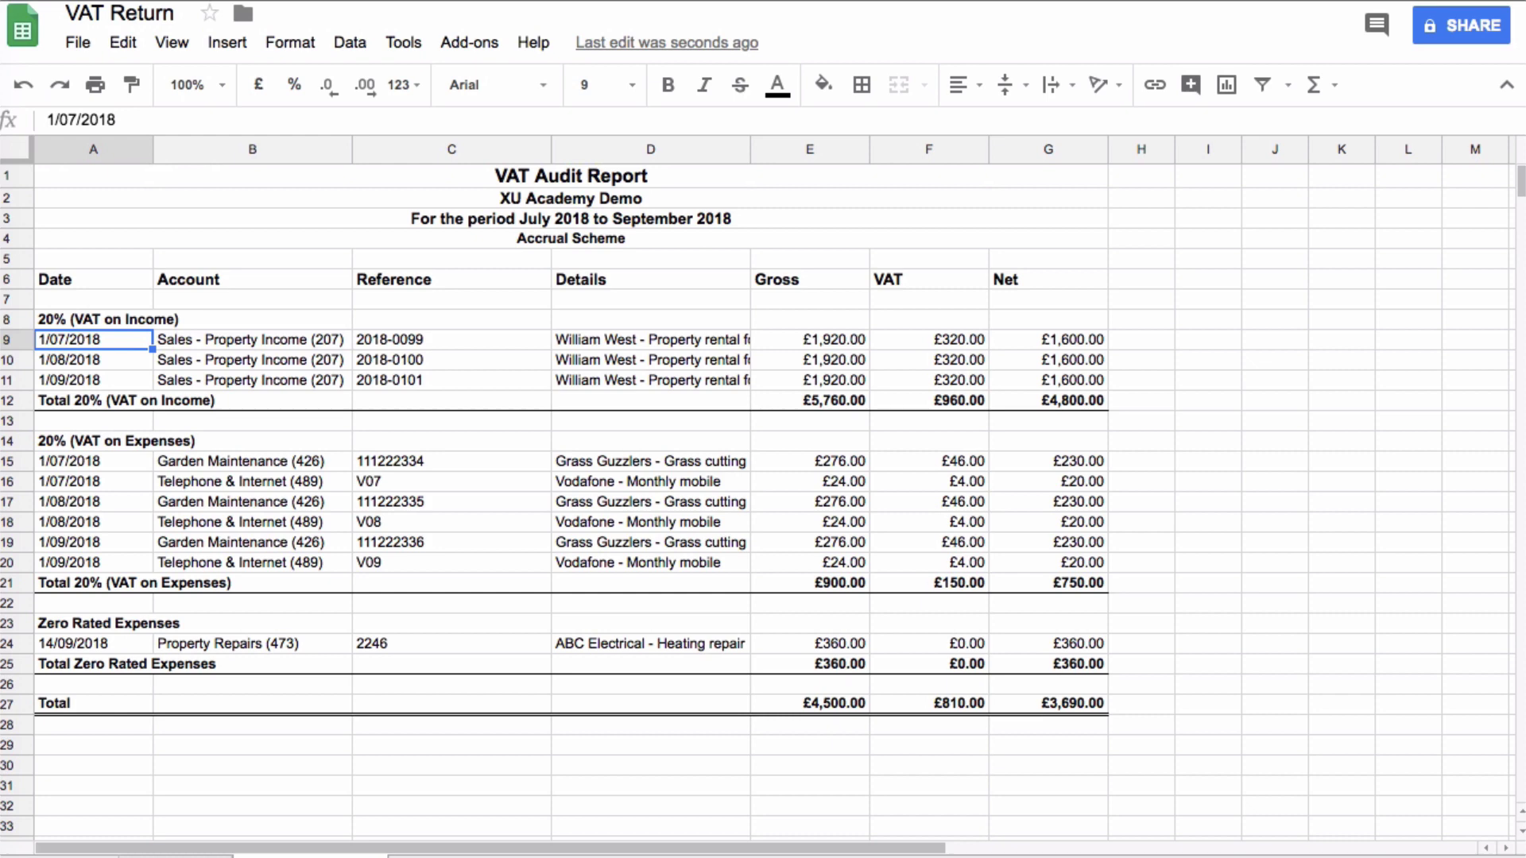
{"action": "key", "text": "Right"}
{"action": "key", "text": "Right"}
{"action": "key", "text": "Right"}
{"action": "key", "text": "Right"}
{"action": "key", "text": "Right"}
{"action": "key", "text": "Right"}
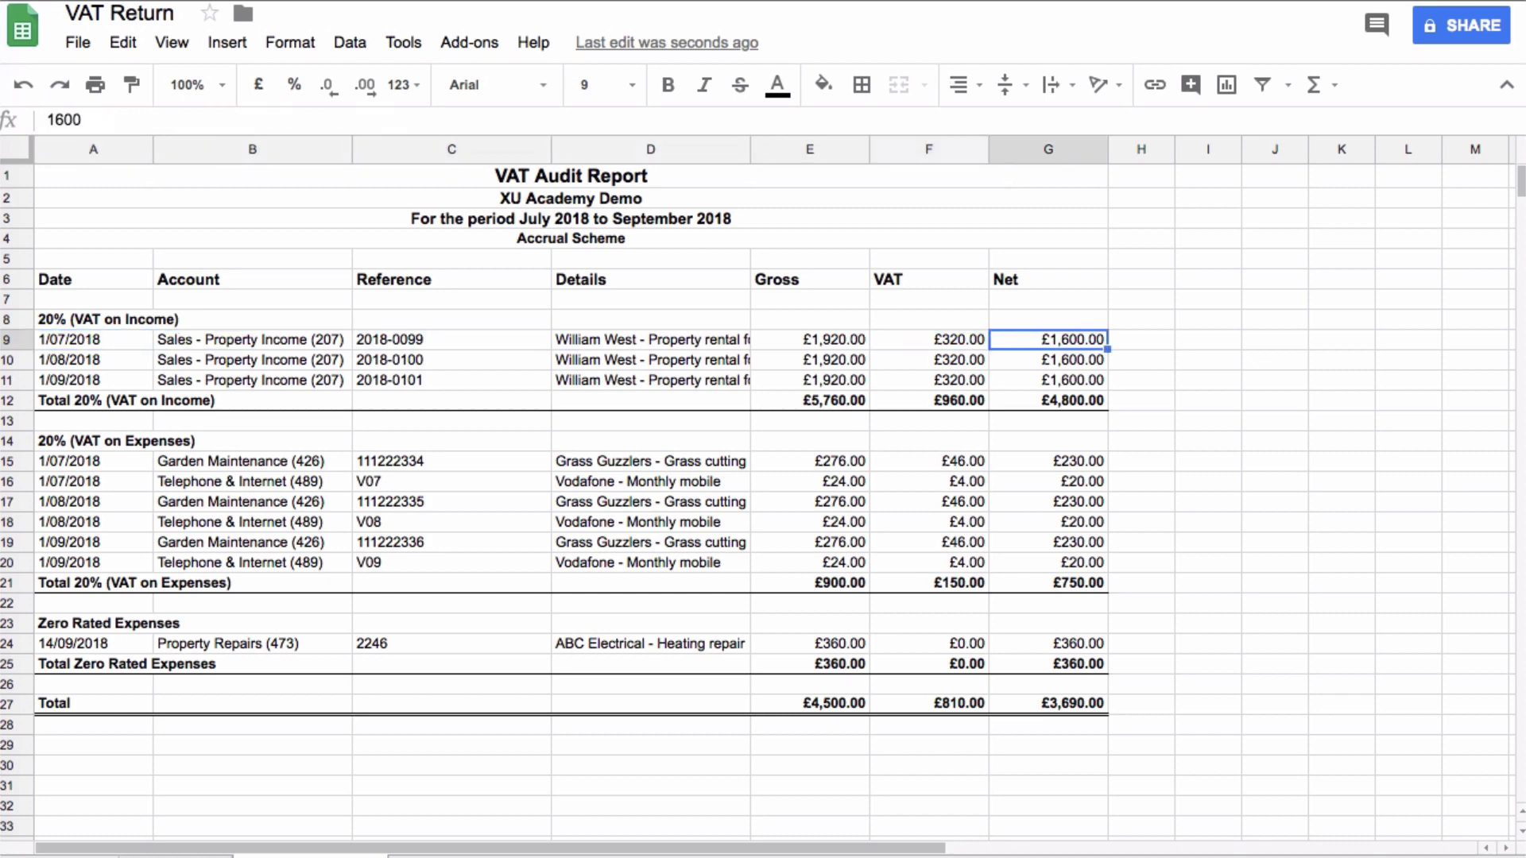
{"action": "key", "text": "Down"}
{"action": "key", "text": "Down"}
{"action": "key", "text": "Down"}
{"action": "key", "text": "Down"}
{"action": "key", "text": "Down"}
{"action": "key", "text": "Down"}
{"action": "key", "text": "Left"}
{"action": "key", "text": "Left"}
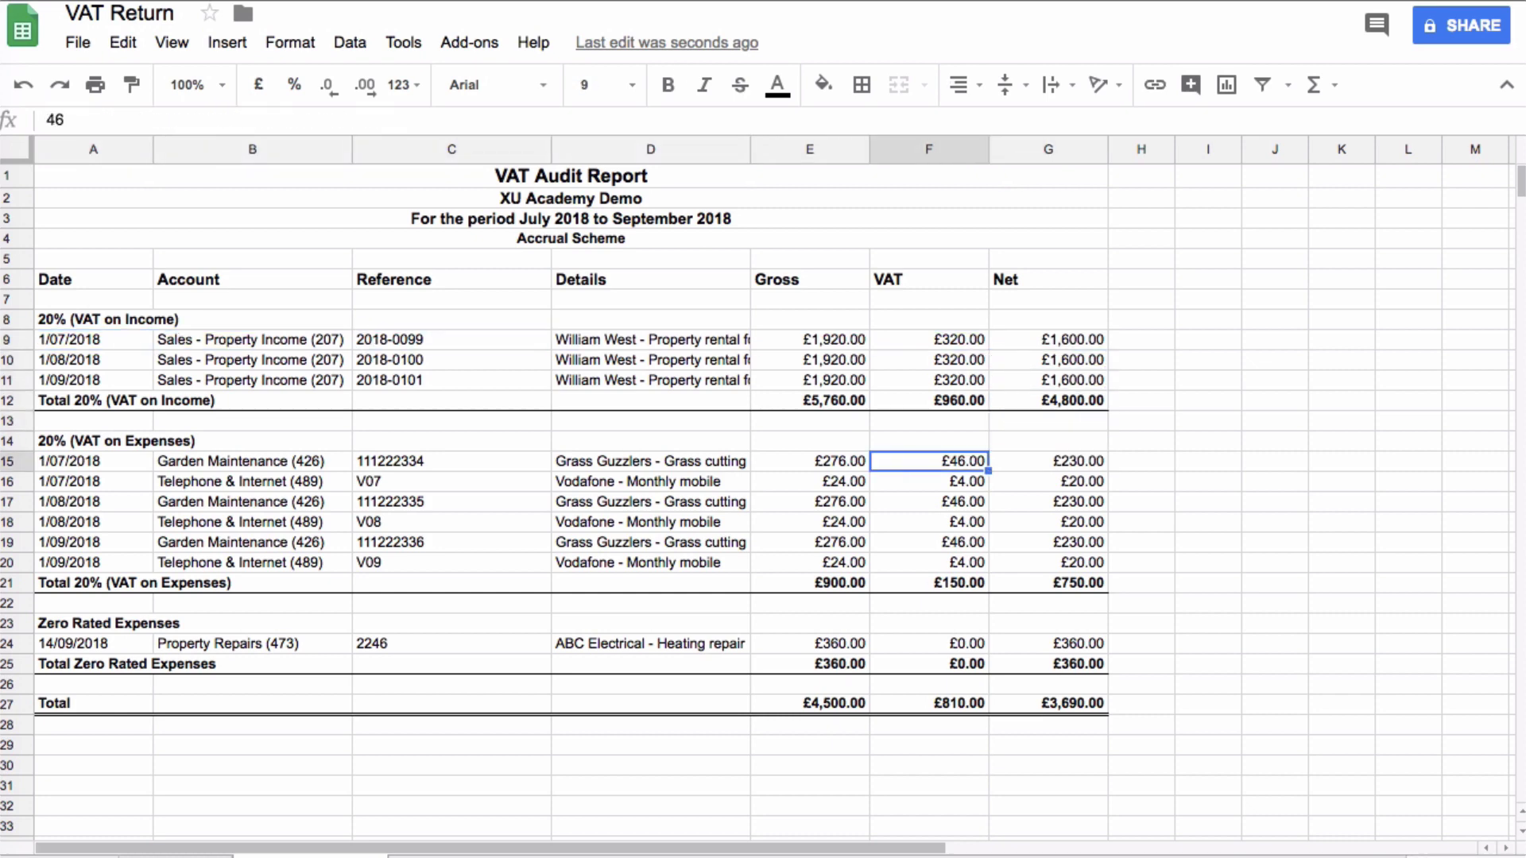
{"action": "key", "text": "Left"}
{"action": "key", "text": "Left"}
{"action": "key", "text": "Left"}
{"action": "key", "text": "Left"}
{"action": "key", "text": "Down"}
{"action": "key", "text": "Down"}
{"action": "key", "text": "Down"}
{"action": "key", "text": "Down"}
{"action": "key", "text": "Down"}
{"action": "key", "text": "Down"}
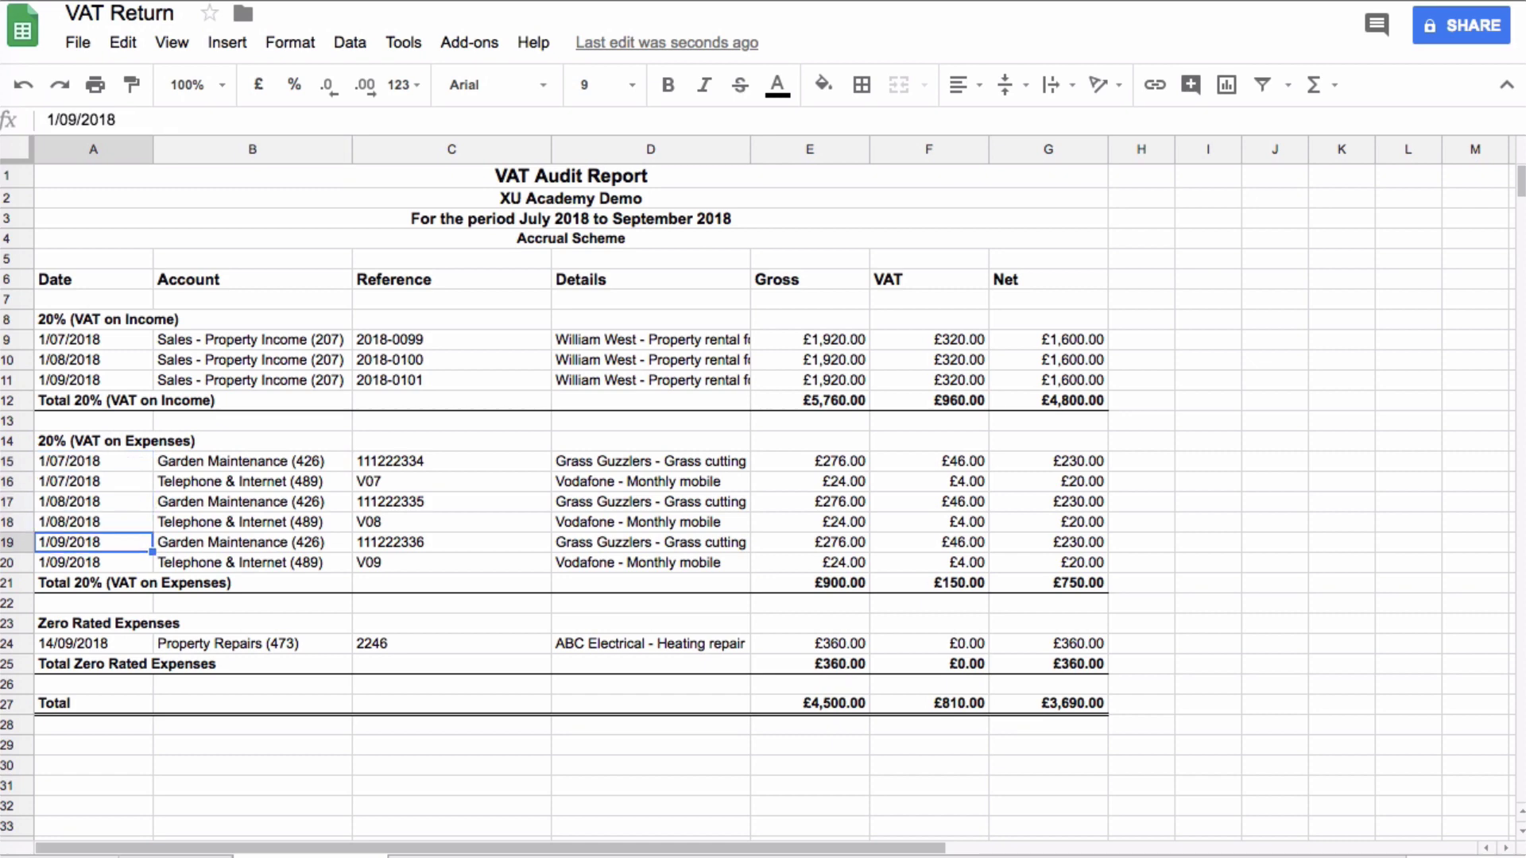
{"action": "key", "text": "Down"}
{"action": "key", "text": "Right"}
{"action": "key", "text": "Right"}
{"action": "key", "text": "Right"}
{"action": "key", "text": "Down"}
{"action": "key", "text": "Down"}
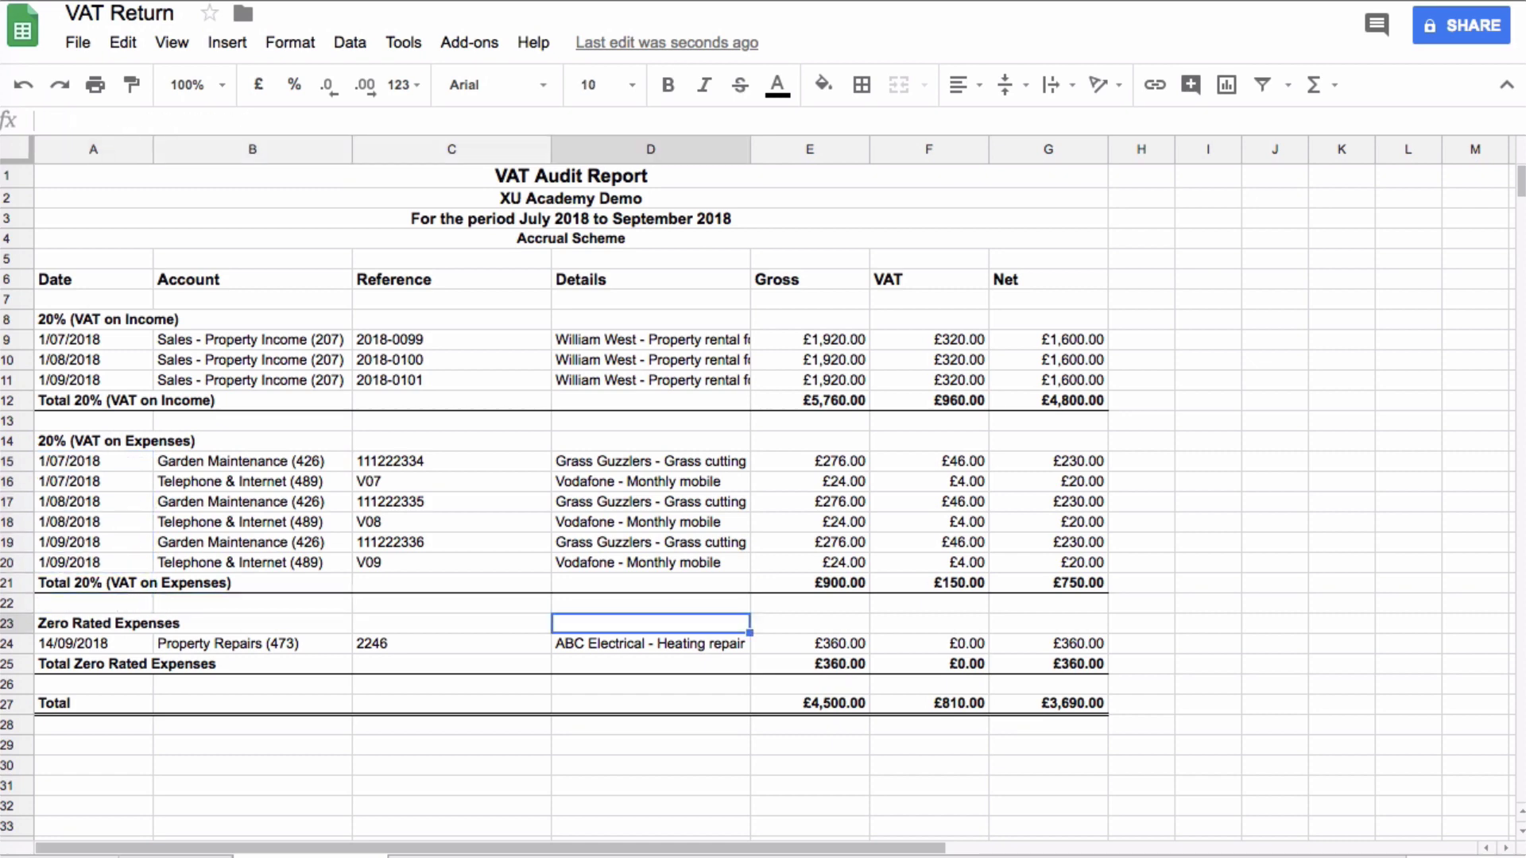
{"action": "key", "text": "Up"}
{"action": "key", "text": "Up"}
{"action": "key", "text": "Up"}
{"action": "key", "text": "Up"}
{"action": "key", "text": "Up"}
{"action": "key", "text": "Up"}
{"action": "key", "text": "Up"}
{"action": "key", "text": "Up"}
{"action": "key", "text": "Up"}
{"action": "key", "text": "Up"}
{"action": "key", "text": "Up"}
{"action": "key", "text": "Up"}
{"action": "key", "text": "Up"}
{"action": "key", "text": "Up"}
{"action": "key", "text": "Up"}
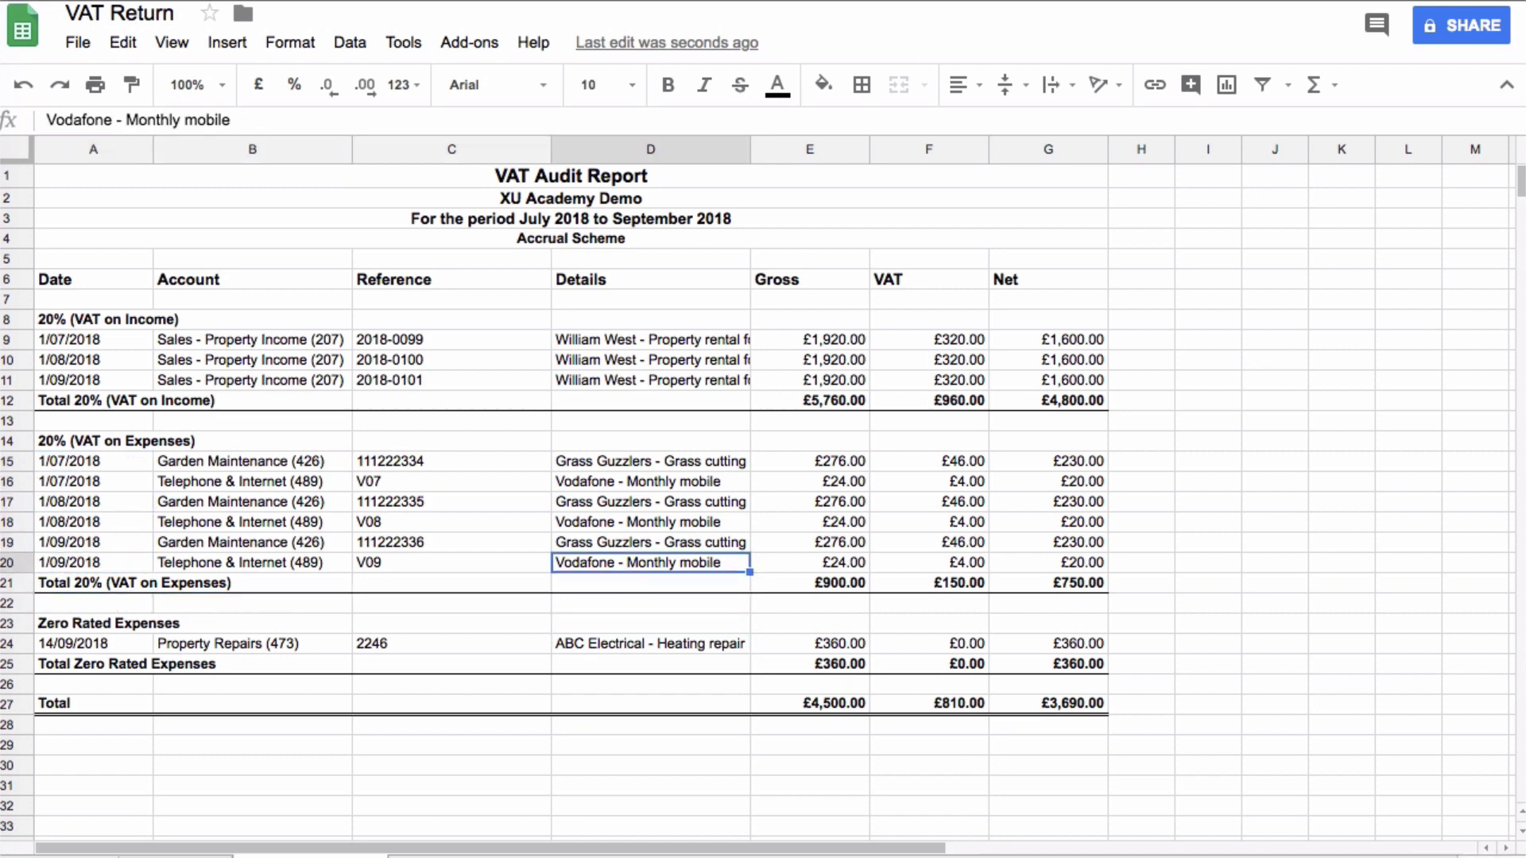
{"action": "key", "text": "Down"}
{"action": "key", "text": "Down"}
{"action": "key", "text": "Down"}
{"action": "key", "text": "Down"}
{"action": "key", "text": "Down"}
{"action": "key", "text": "Down"}
{"action": "key", "text": "Down"}
{"action": "key", "text": "Down"}
{"action": "key", "text": "Down"}
{"action": "key", "text": "Down"}
{"action": "key", "text": "Down"}
{"action": "key", "text": "Down"}
{"action": "key", "text": "Down"}
{"action": "key", "text": "Down"}
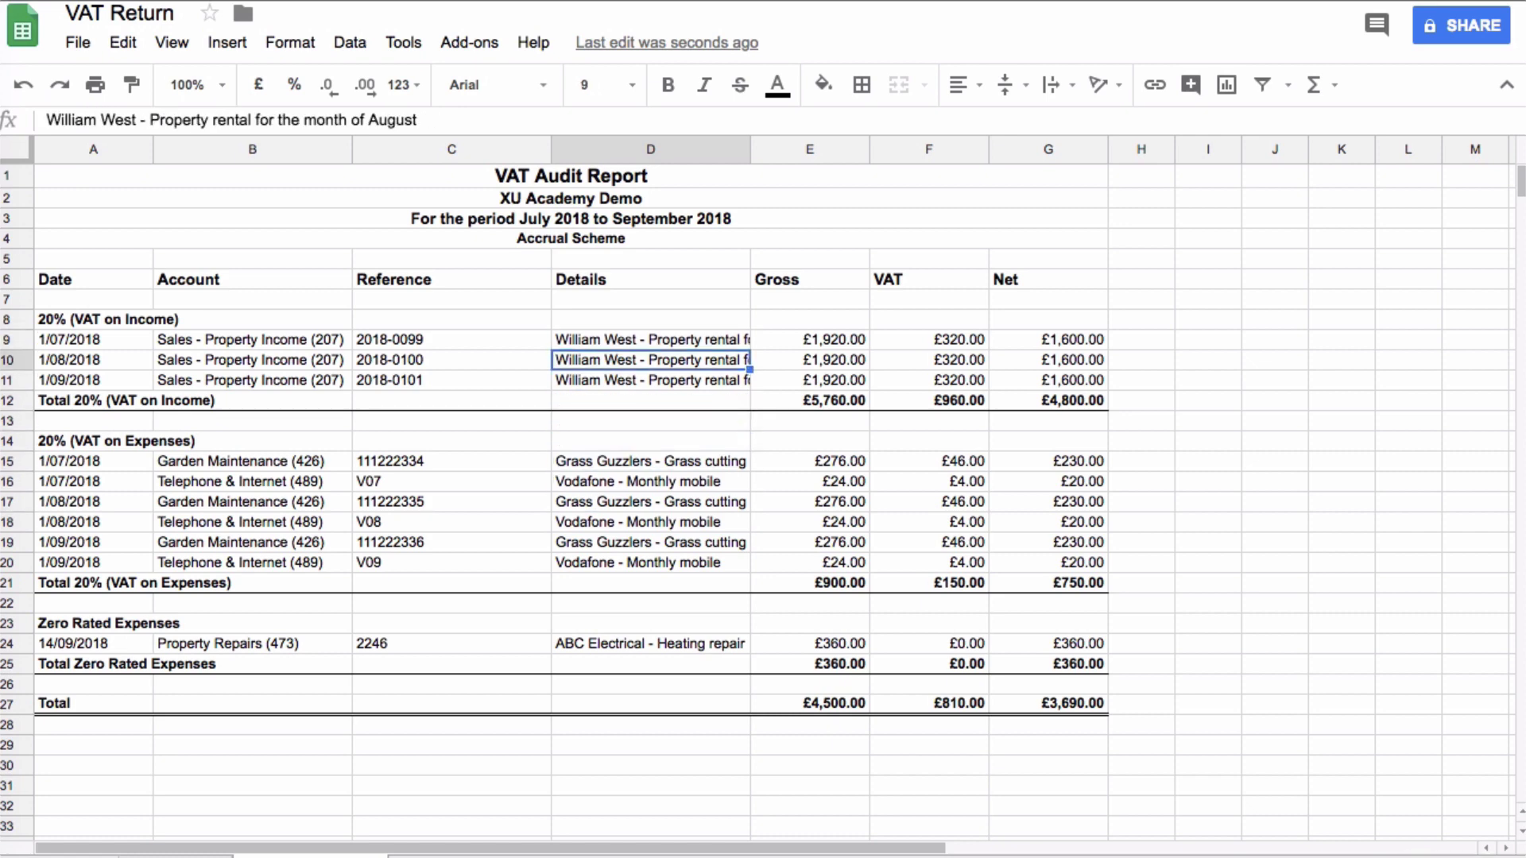
{"action": "key", "text": "Down"}
{"action": "key", "text": "Down"}
{"action": "key", "text": "Down"}
{"action": "key", "text": "Down"}
{"action": "key", "text": "Down"}
{"action": "key", "text": "Down"}
{"action": "key", "text": "Down"}
{"action": "key", "text": "Down"}
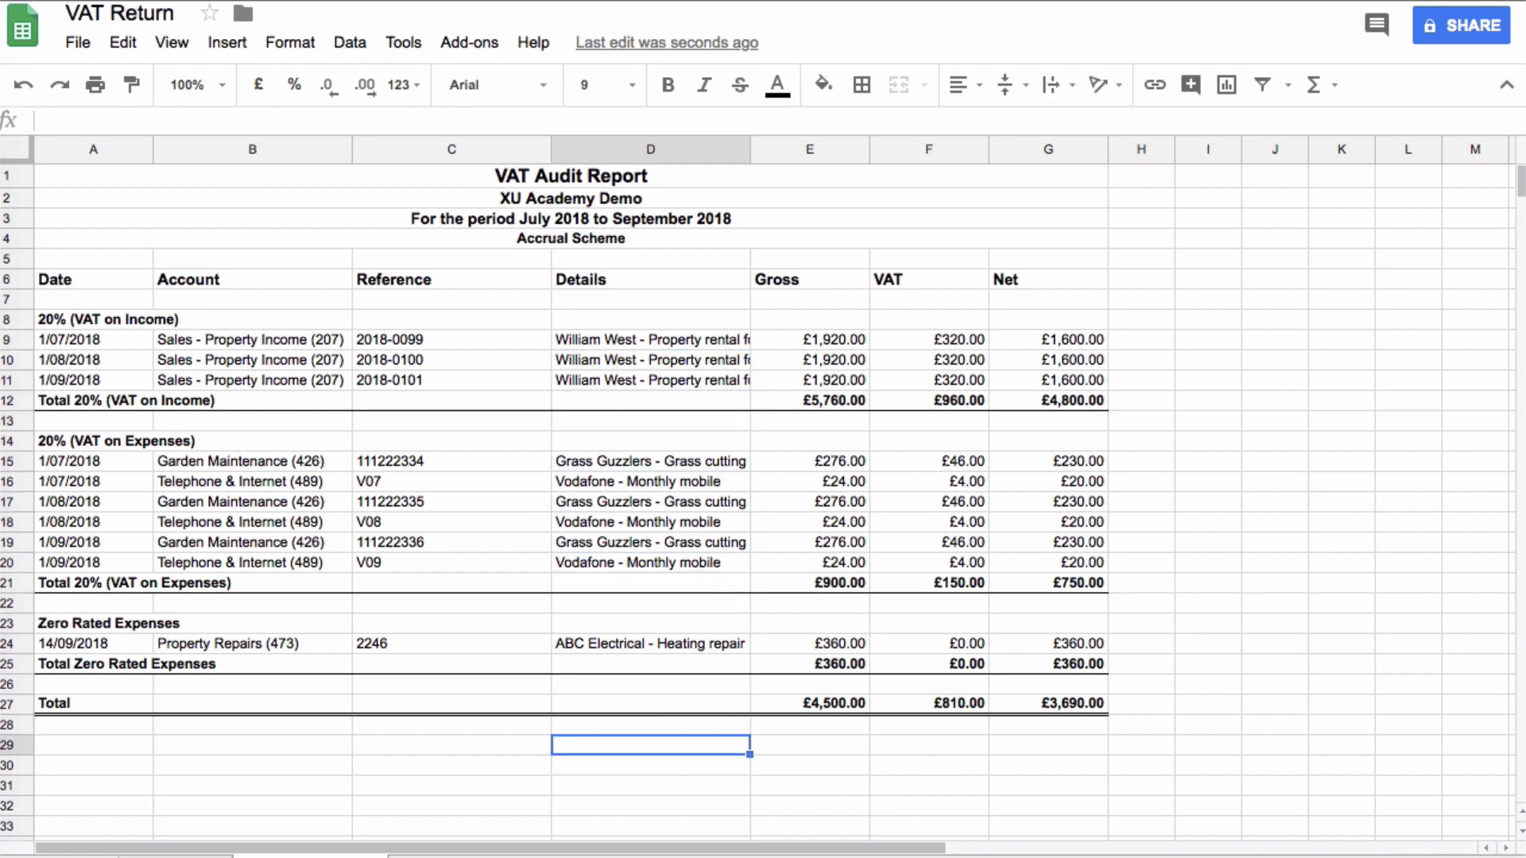
{"action": "key", "text": "Up"}
{"action": "key", "text": "Up"}
{"action": "key", "text": "Up"}
{"action": "key", "text": "Up"}
{"action": "key", "text": "Up"}
{"action": "key", "text": "Up"}
{"action": "key", "text": "Up"}
{"action": "key", "text": "Up"}
{"action": "key", "text": "Up"}
{"action": "key", "text": "Up"}
{"action": "key", "text": "Up"}
{"action": "key", "text": "Up"}
{"action": "key", "text": "Up"}
{"action": "key", "text": "Up"}
{"action": "key", "text": "Up"}
{"action": "key", "text": "Up"}
{"action": "key", "text": "Up"}
{"action": "key", "text": "Up"}
{"action": "key", "text": "Up"}
{"action": "key", "text": "Up"}
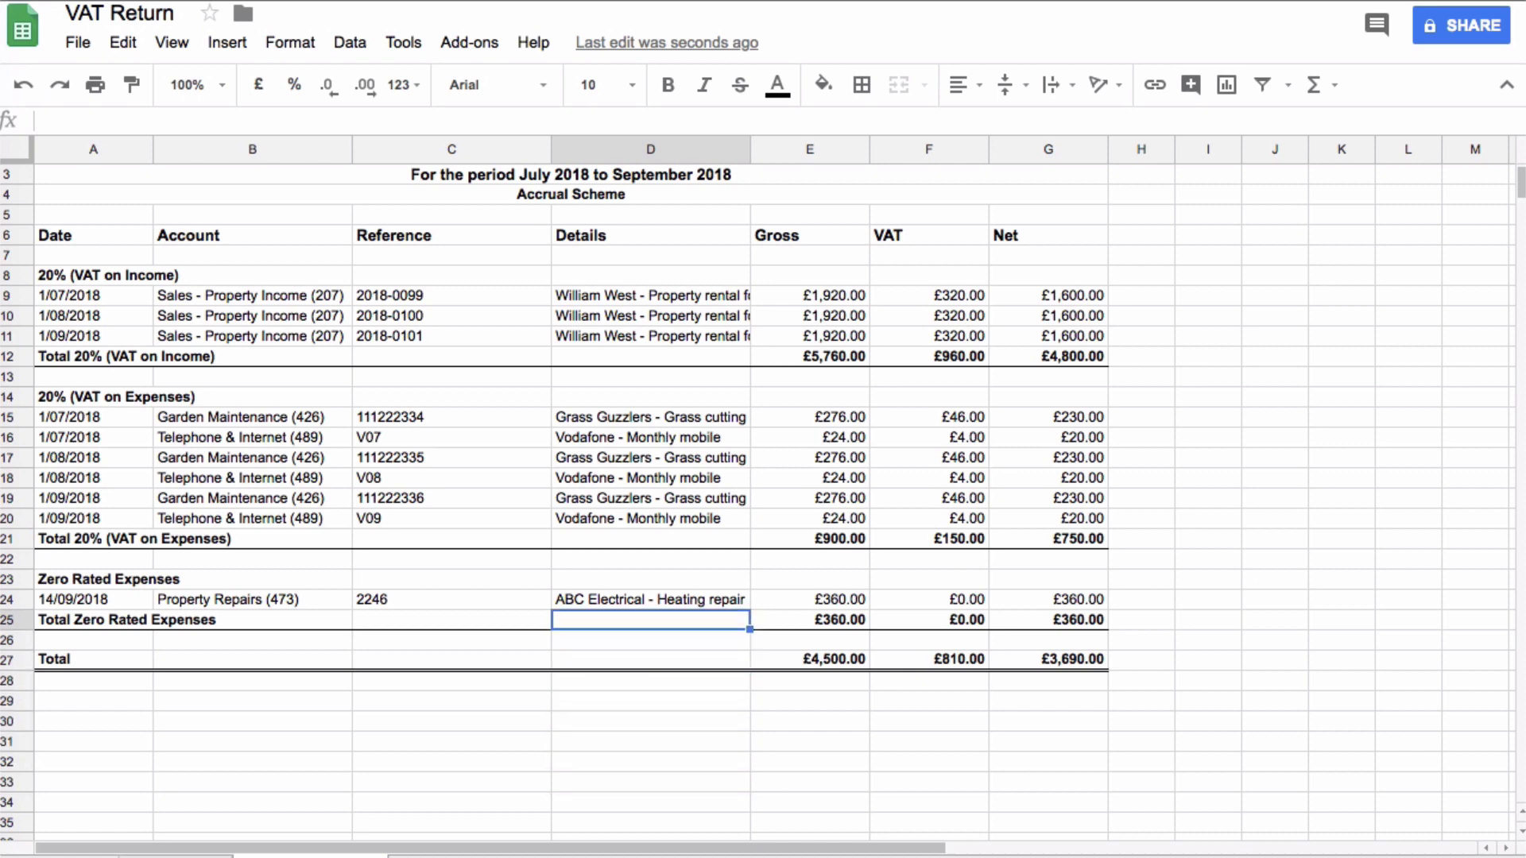
{"action": "key", "text": "Down"}
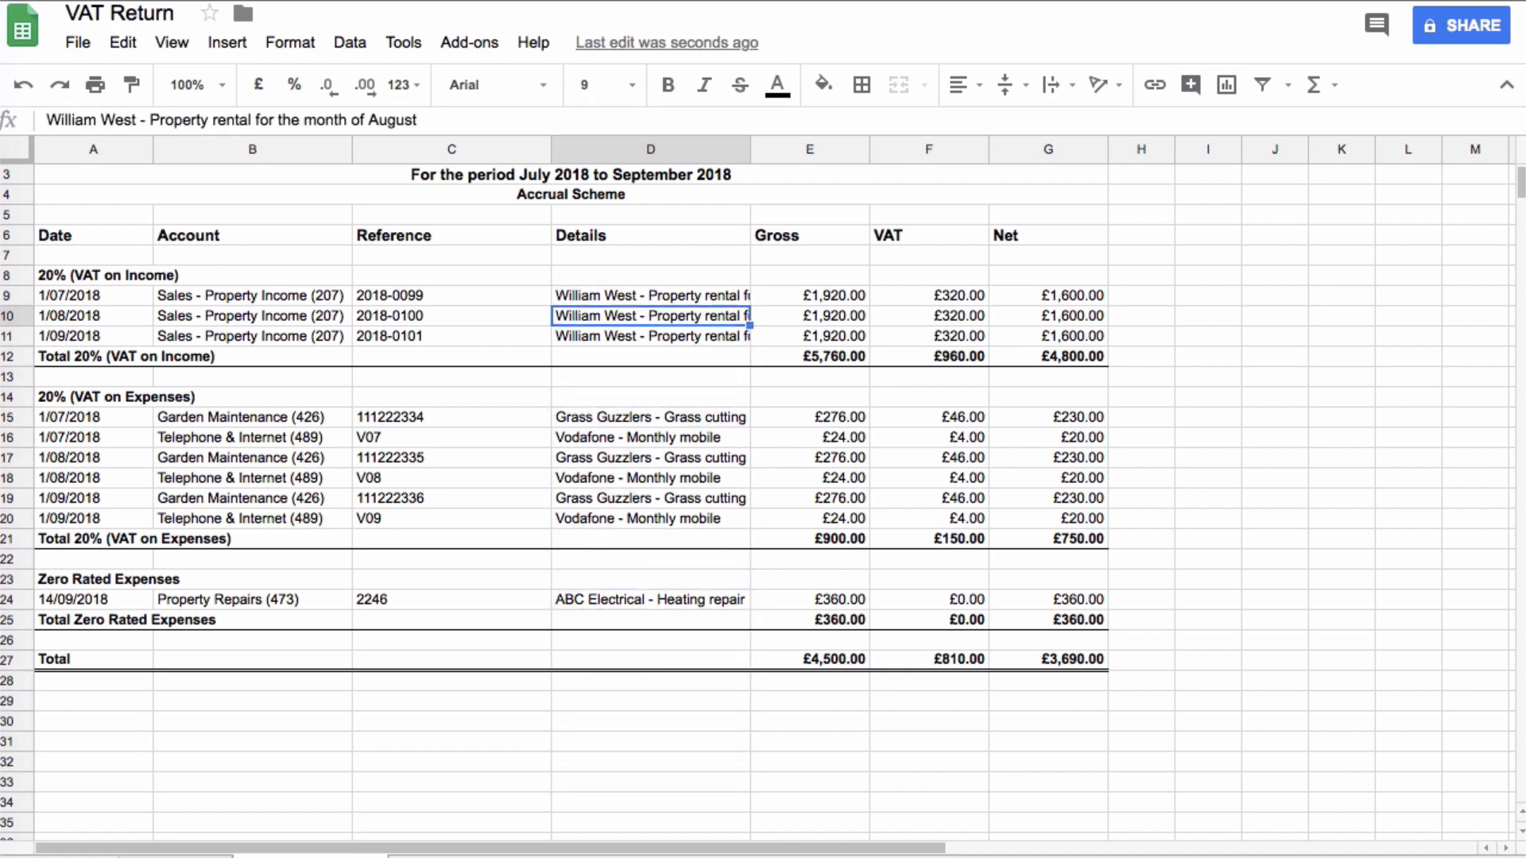
{"action": "key", "text": "Right"}
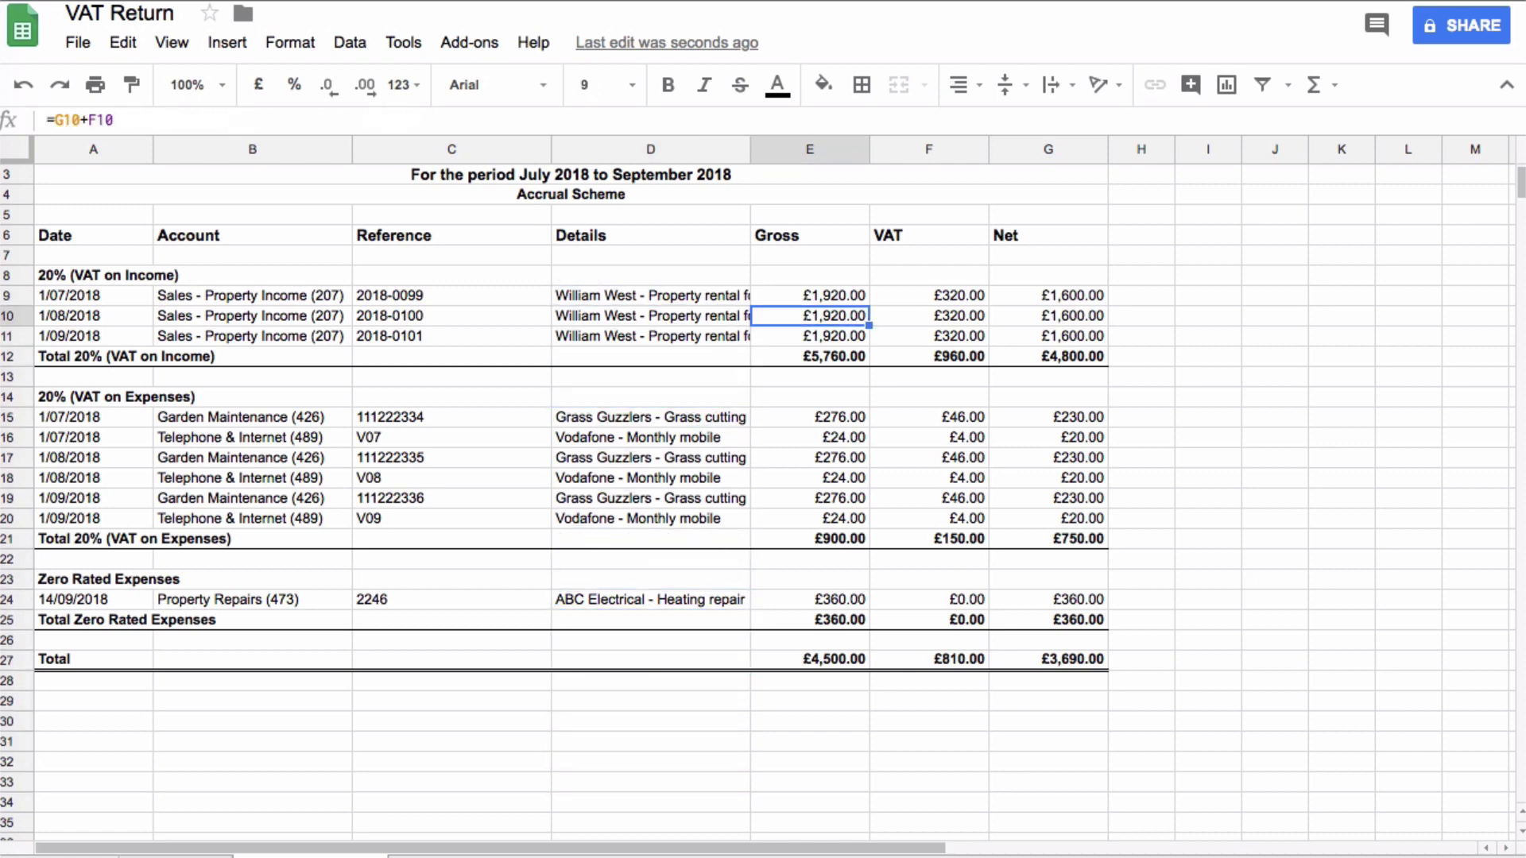
{"action": "key", "text": "Down"}
{"action": "key", "text": "Down"}
{"action": "key", "text": "Down"}
{"action": "key", "text": "Down"}
{"action": "key", "text": "Down"}
{"action": "key", "text": "Left"}
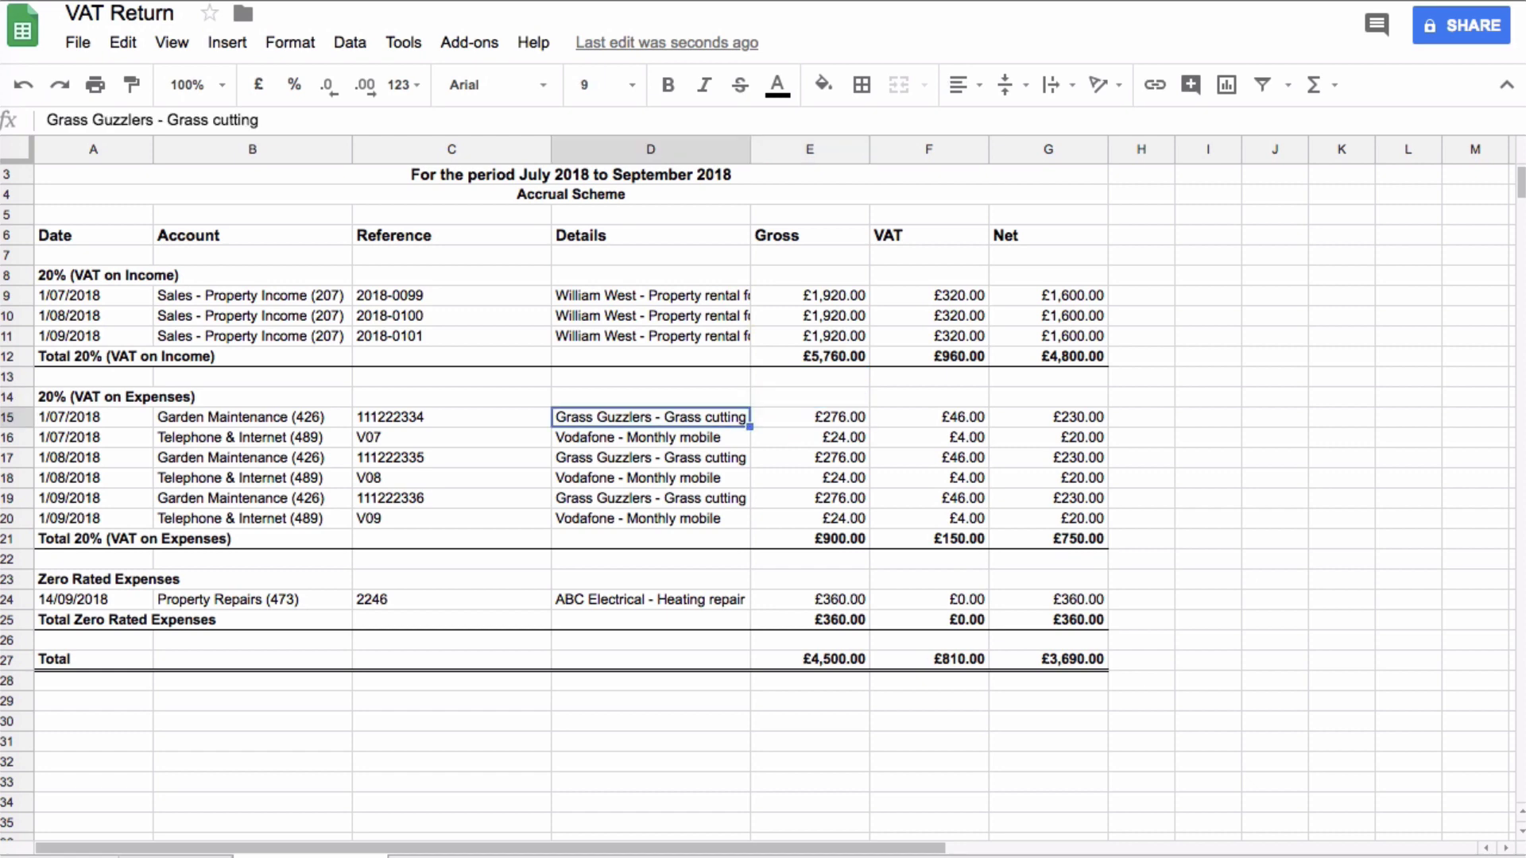
{"action": "key", "text": "Down"}
{"action": "key", "text": "Down"}
{"action": "key", "text": "Down"}
{"action": "key", "text": "Down"}
{"action": "key", "text": "Down"}
{"action": "key", "text": "Down"}
{"action": "key", "text": "Down"}
{"action": "key", "text": "Down"}
{"action": "key", "text": "Down"}
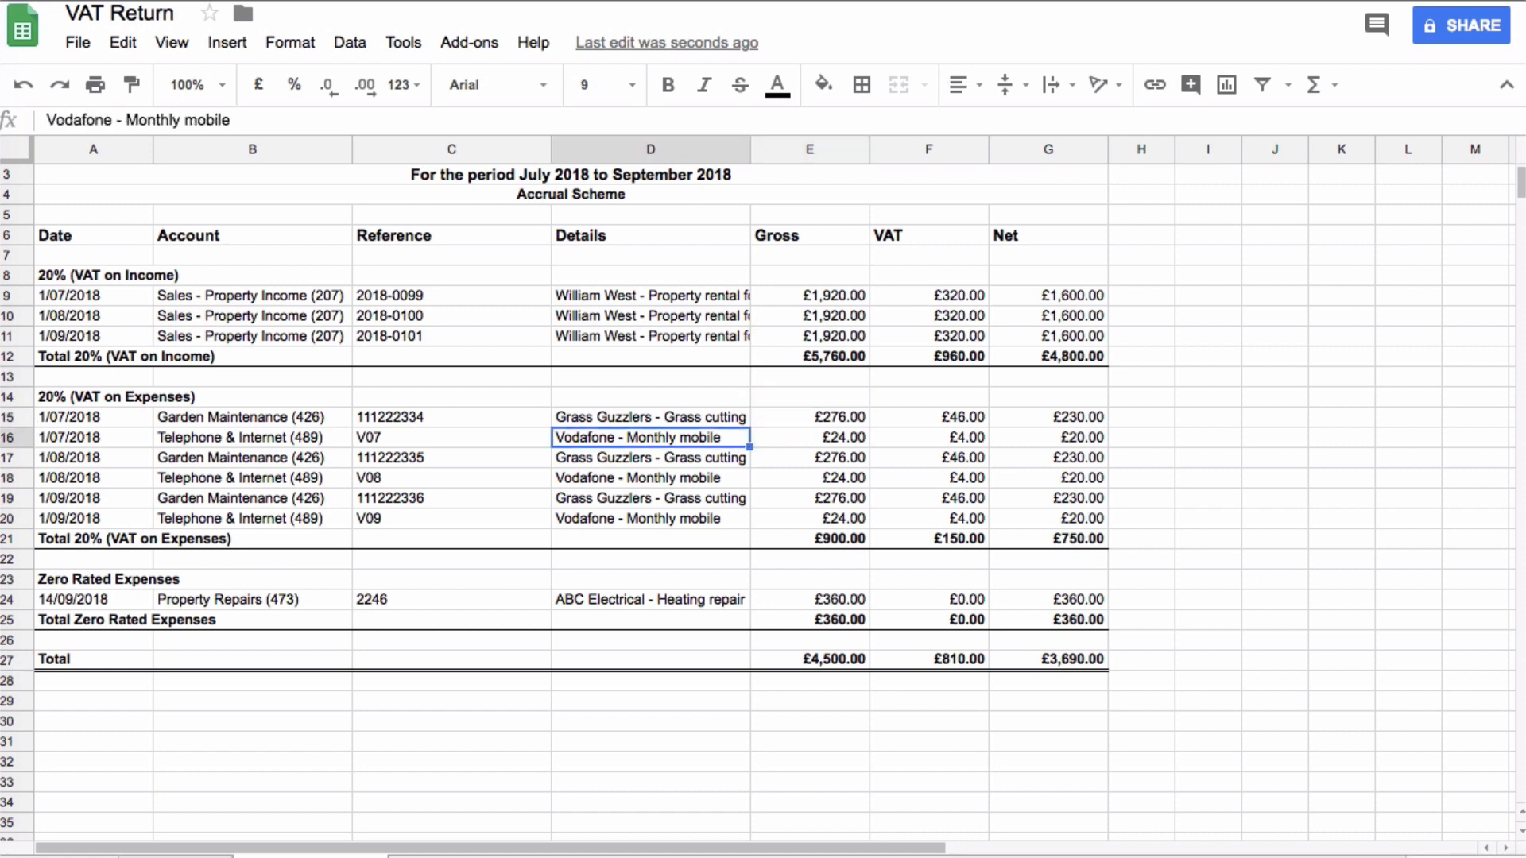
{"action": "key", "text": "Right"}
{"action": "key", "text": "Right"}
{"action": "key", "text": "Right"}
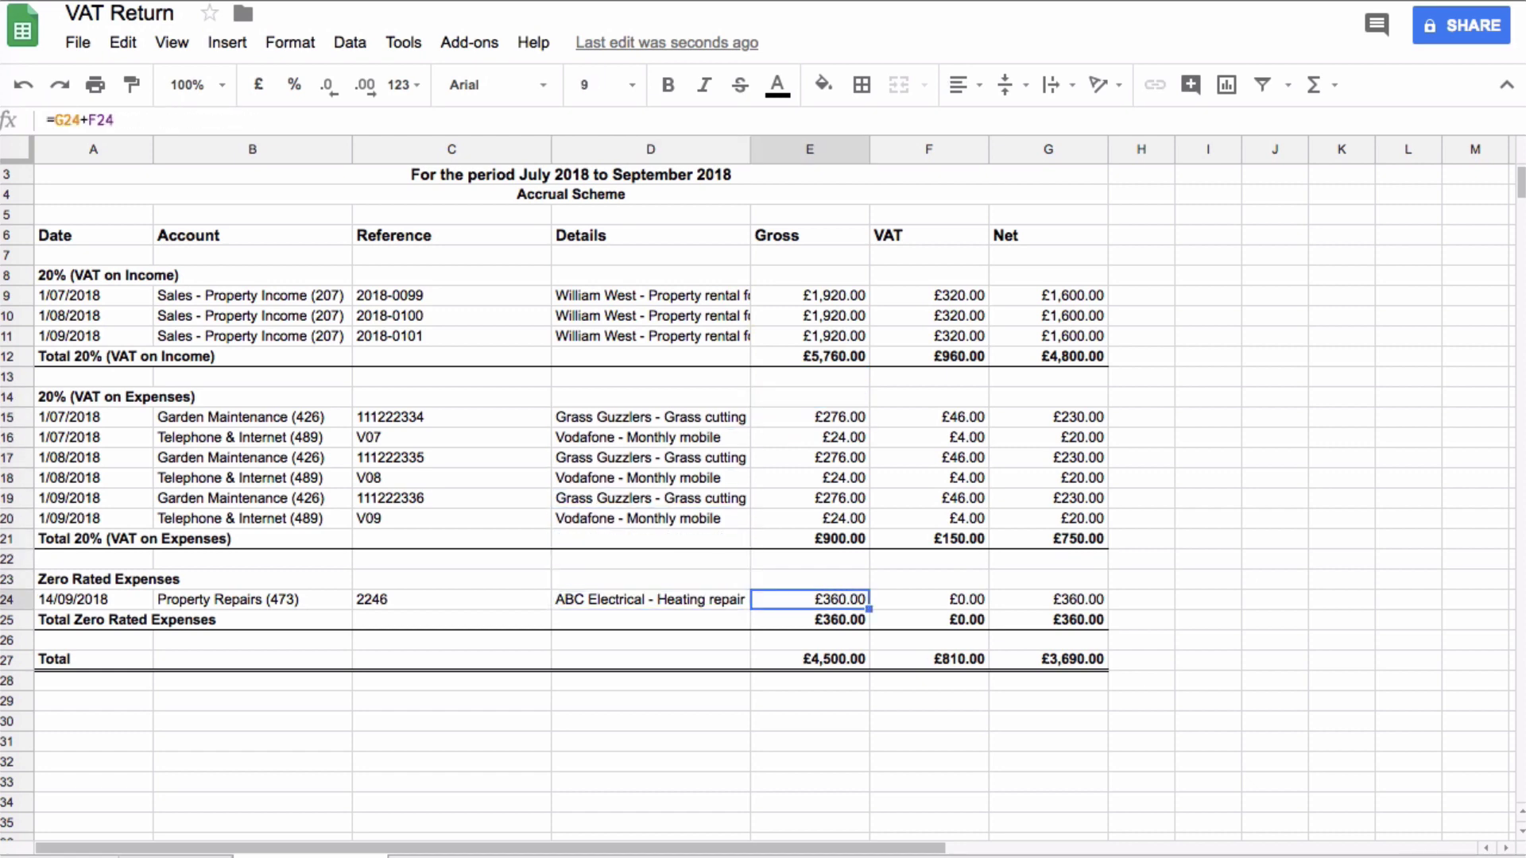
{"action": "key", "text": "Left"}
{"action": "key", "text": "Left"}
{"action": "key", "text": "Left"}
{"action": "key", "text": "Left"}
{"action": "key", "text": "Left"}
{"action": "key", "text": "Left"}
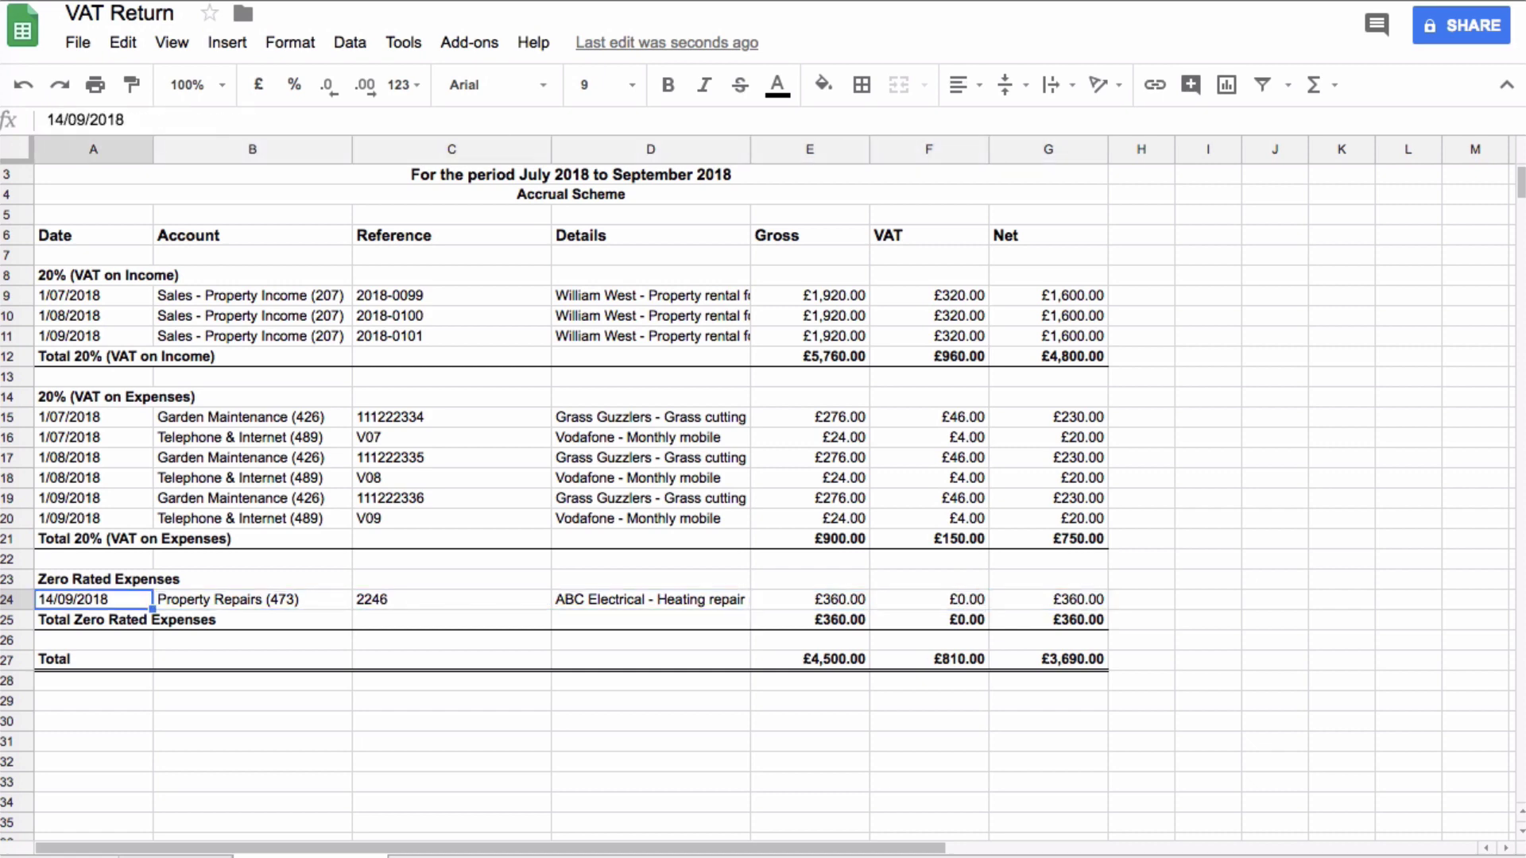
{"action": "key", "text": "Down"}
{"action": "key", "text": "Down"}
{"action": "key", "text": "Down"}
{"action": "key", "text": "Down"}
{"action": "key", "text": "Down"}
{"action": "key", "text": "Down"}
{"action": "key", "text": "Down"}
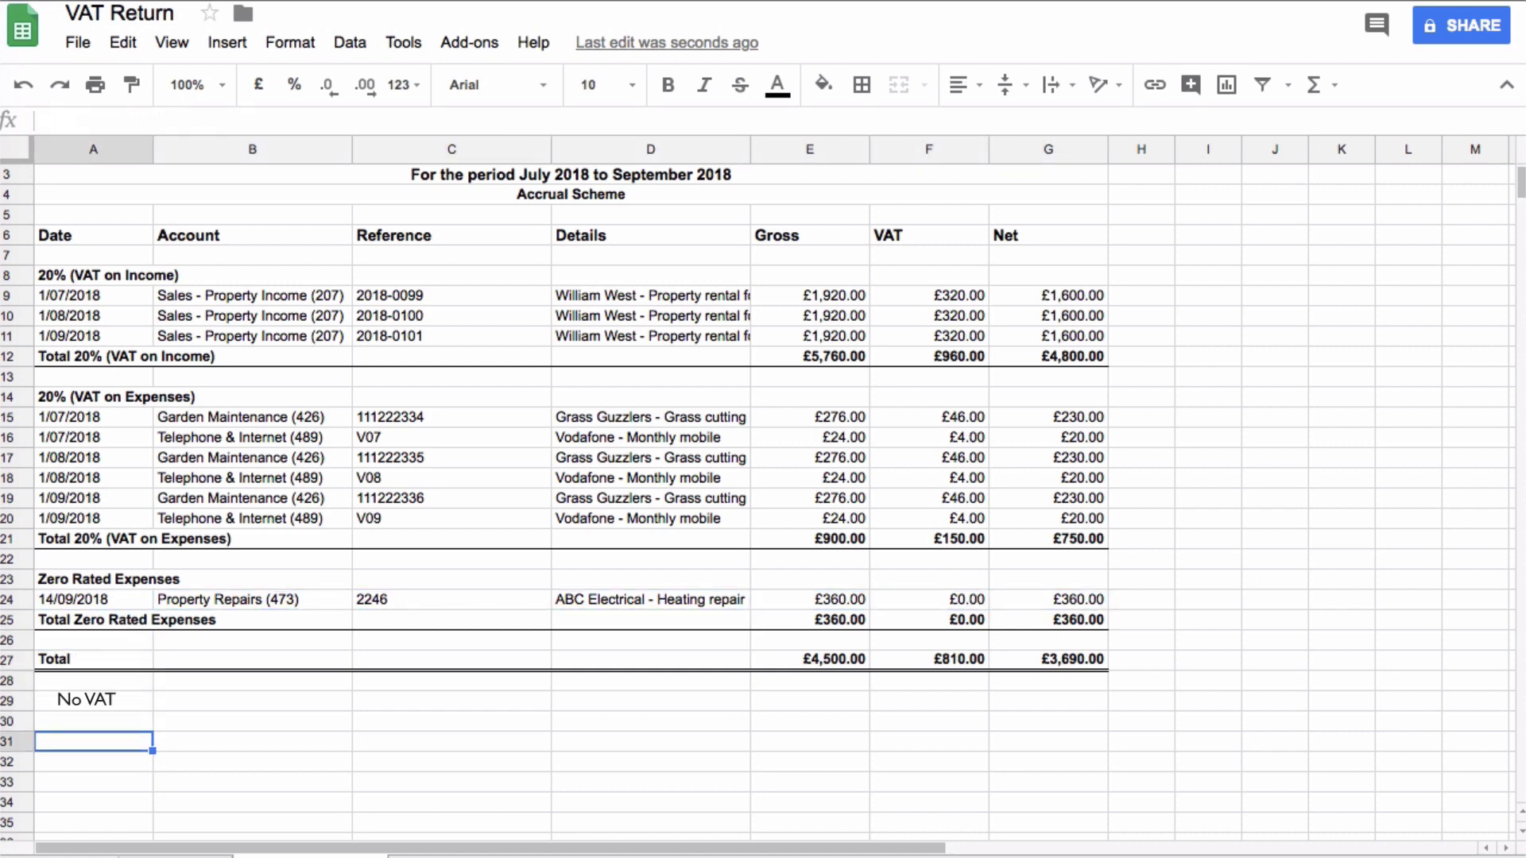
{"action": "key", "text": "Right"}
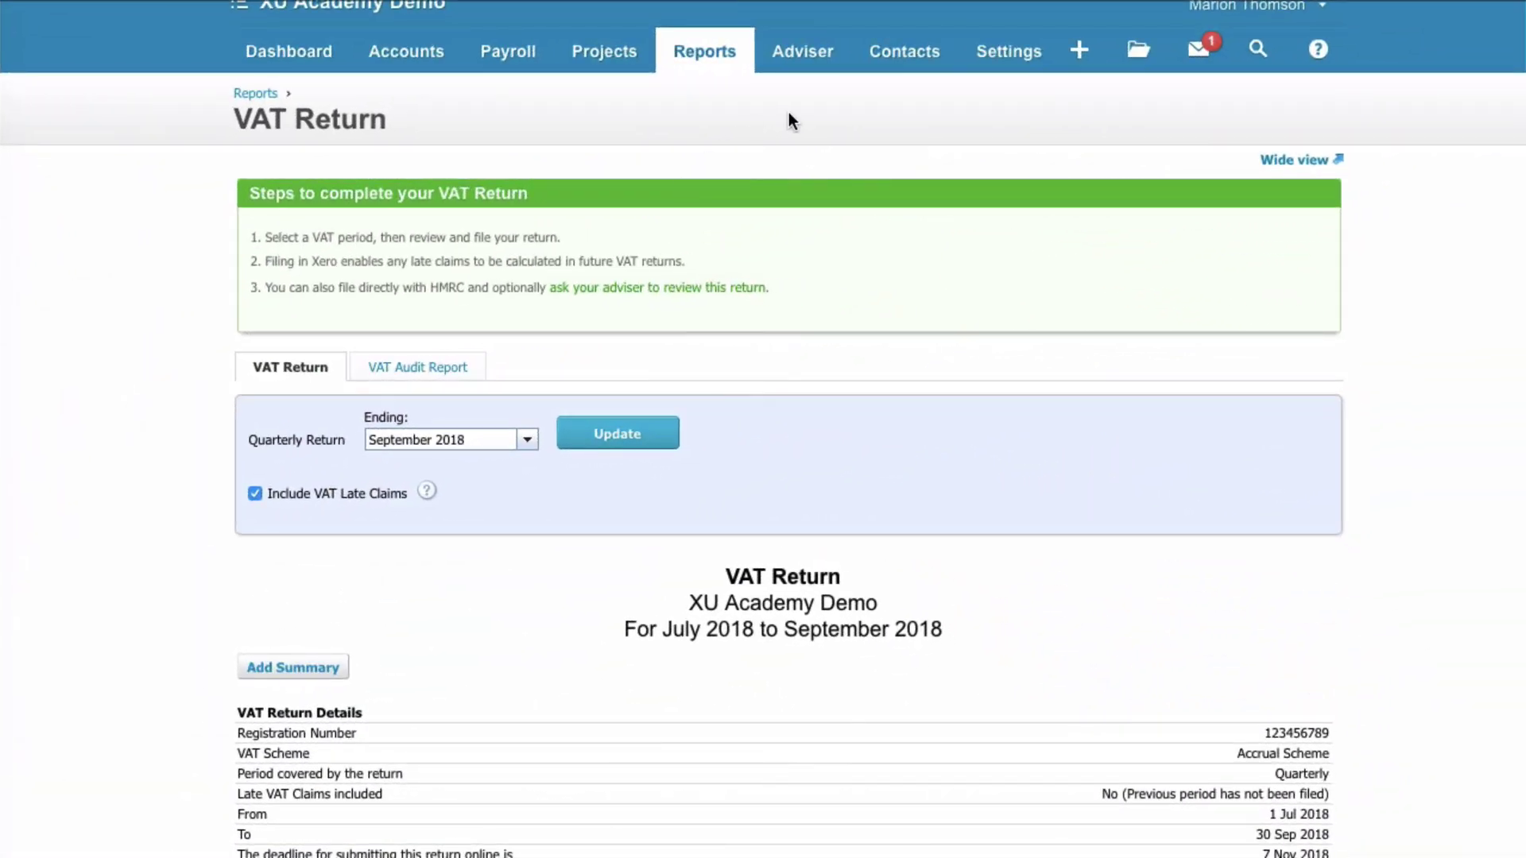
- Check box 5 of the VAT Return shows 810.00 VAT to pay
{"action": "scroll", "coordinate": [789, 119], "scroll_direction": "down", "scroll_amount": 8}
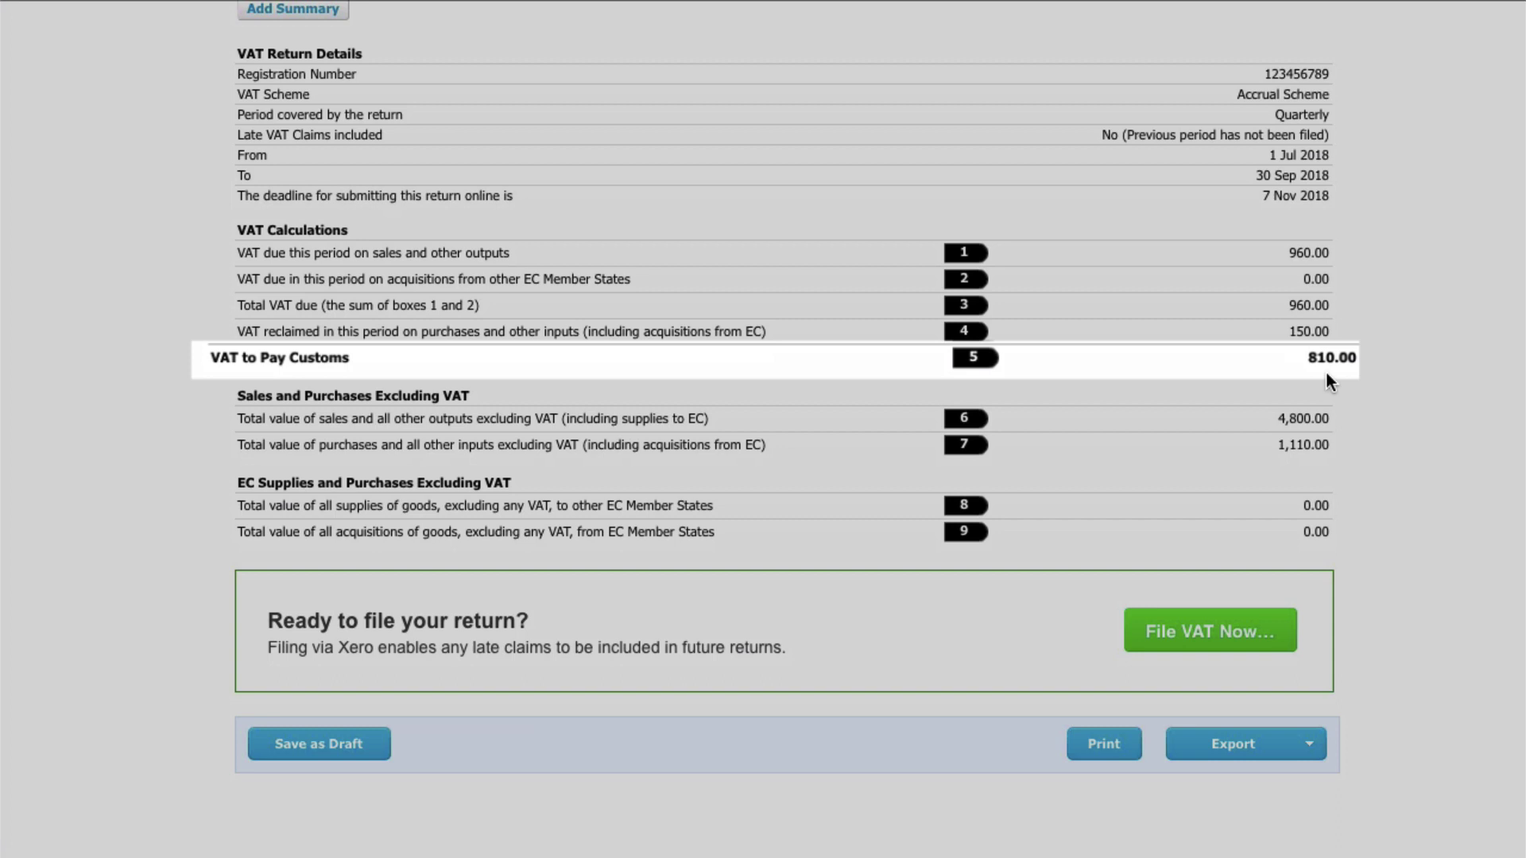
{"action": "scroll", "coordinate": [1300, 374], "scroll_direction": "up", "scroll_amount": 6}
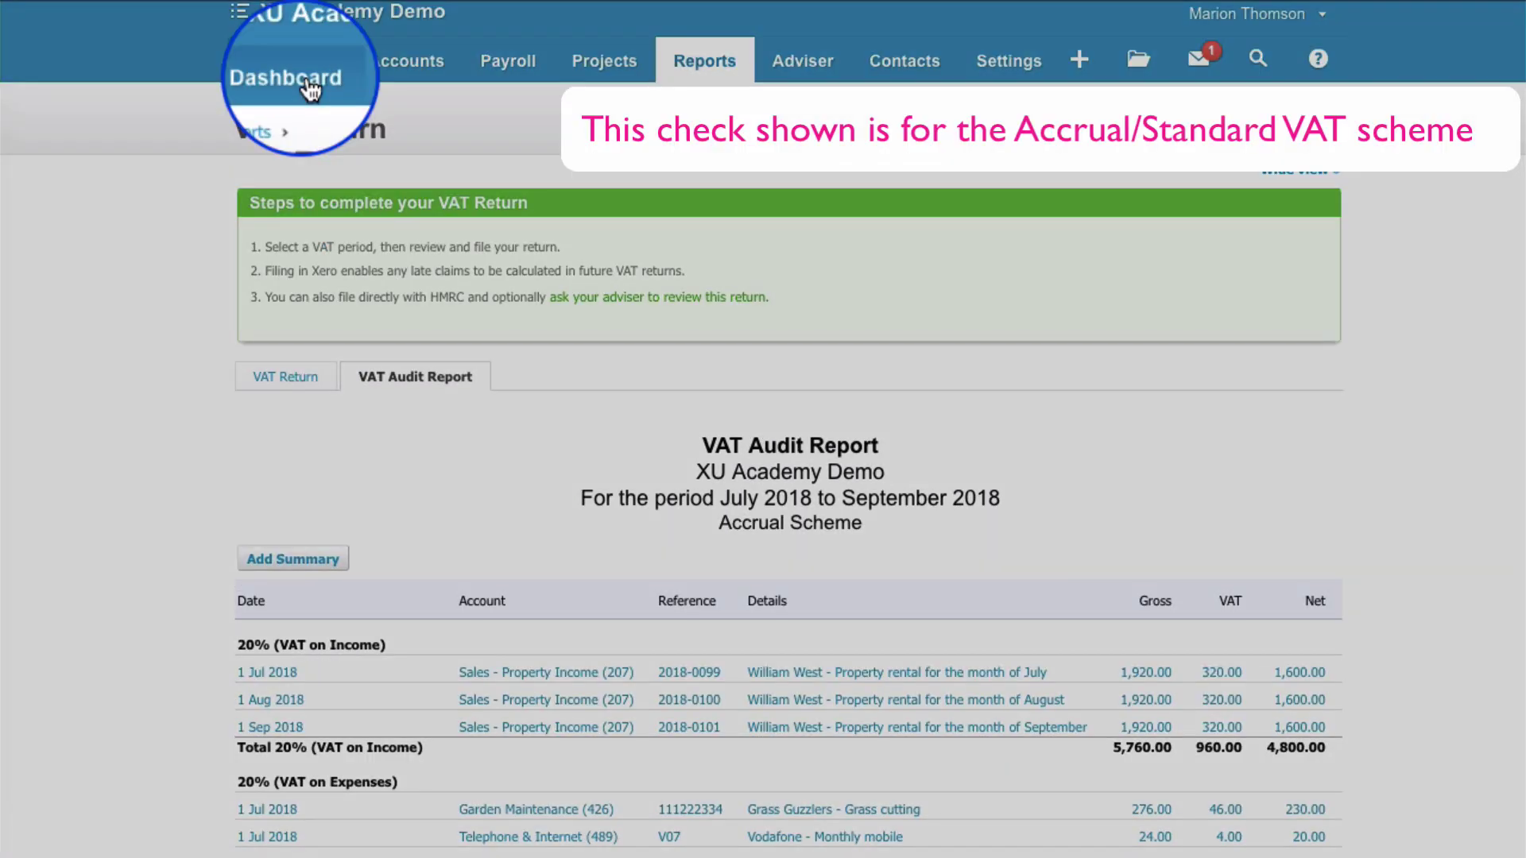
- Run the Trial Balance as at 30 September 2018 and check VAT (820) holds 810.00
{"action": "left_click", "coordinate": [308, 71]}
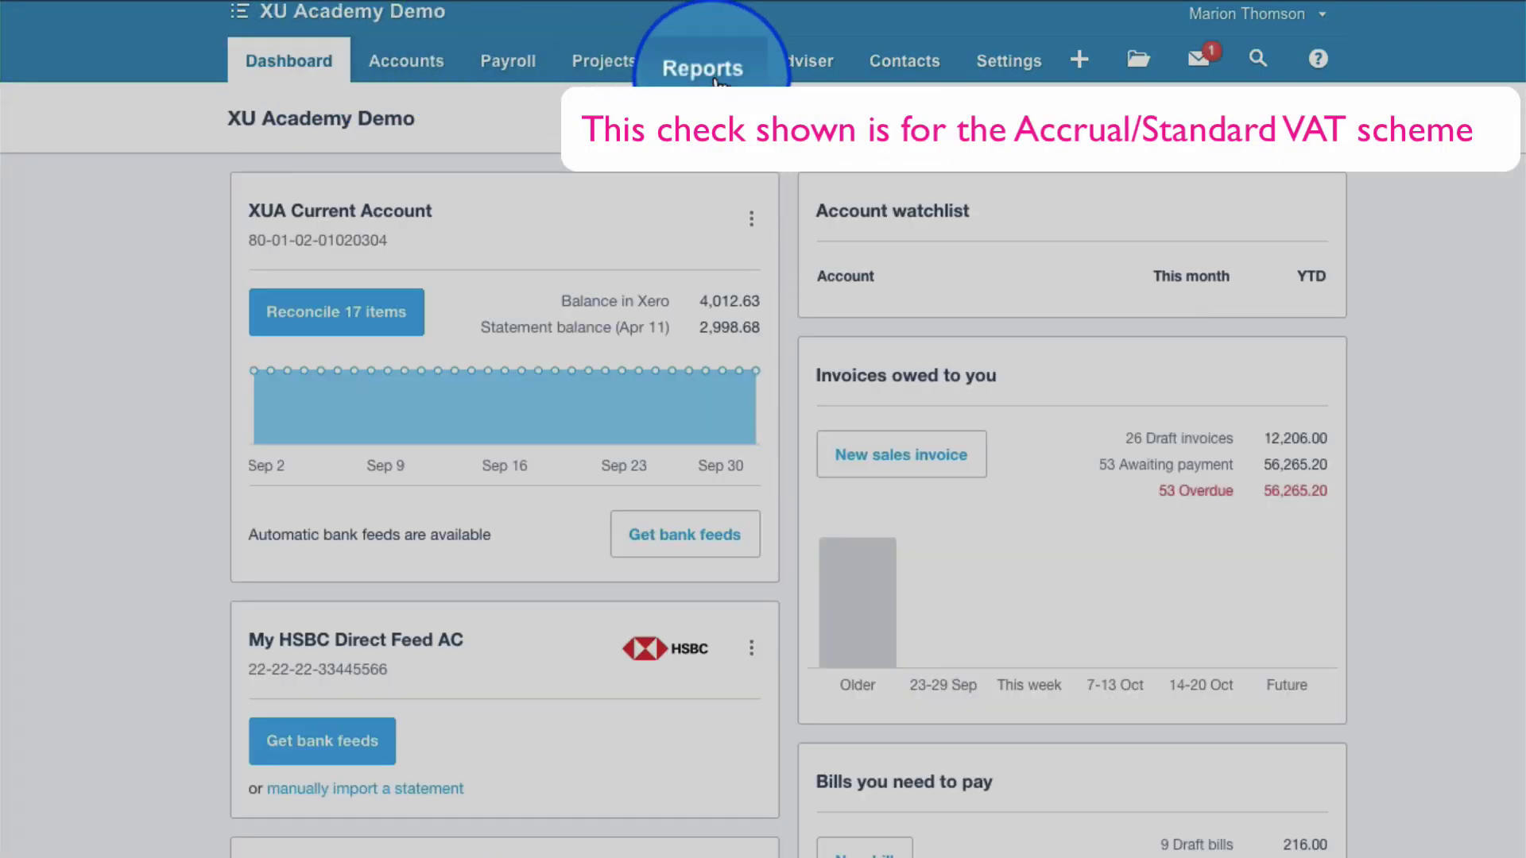
{"action": "left_click", "coordinate": [709, 70]}
{"action": "left_click", "coordinate": [737, 340]}
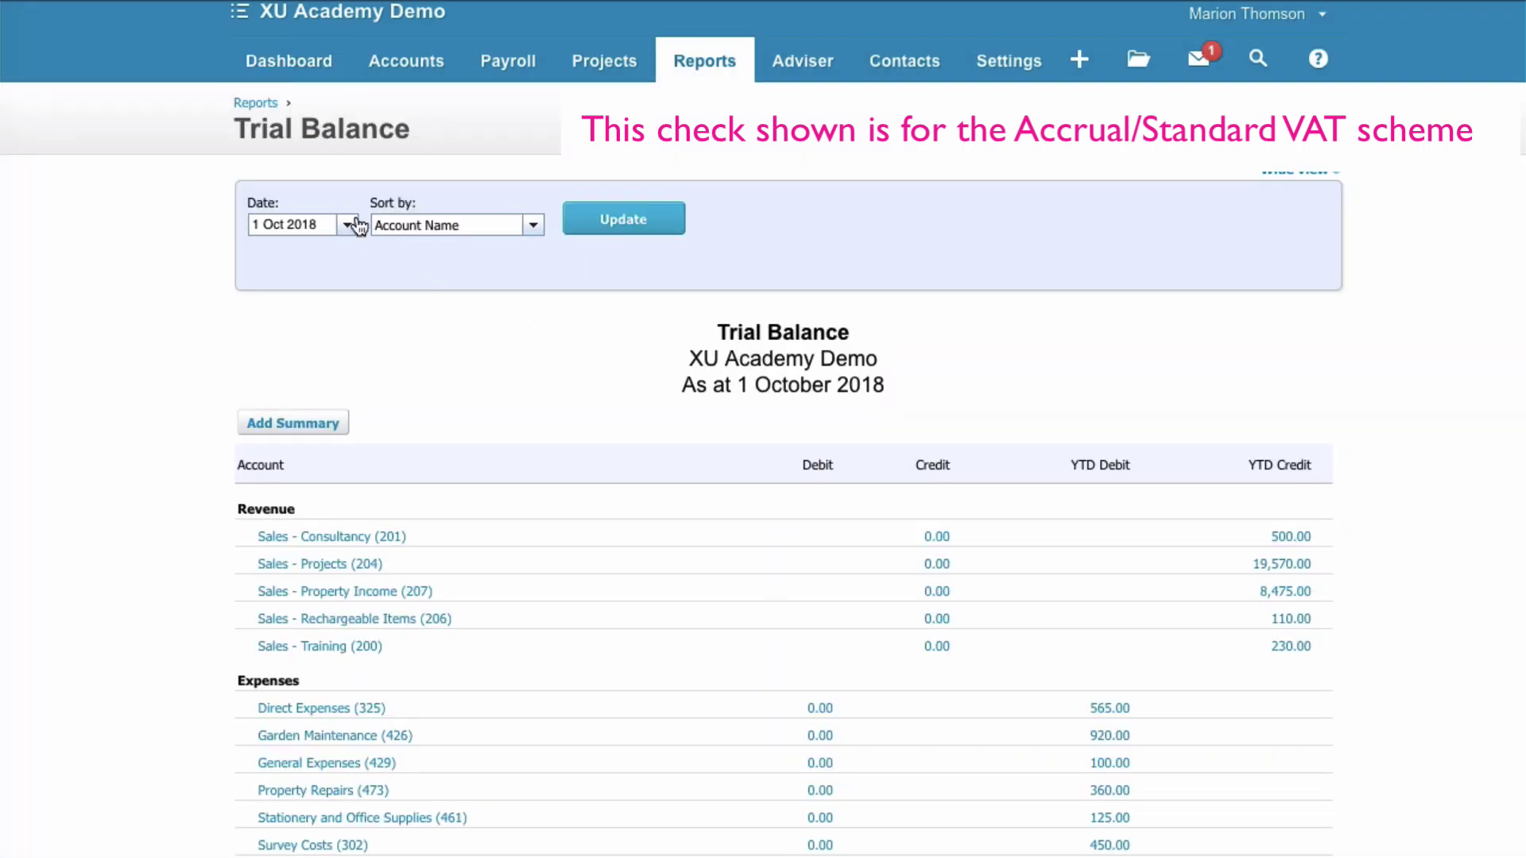
{"action": "left_click", "coordinate": [347, 224]}
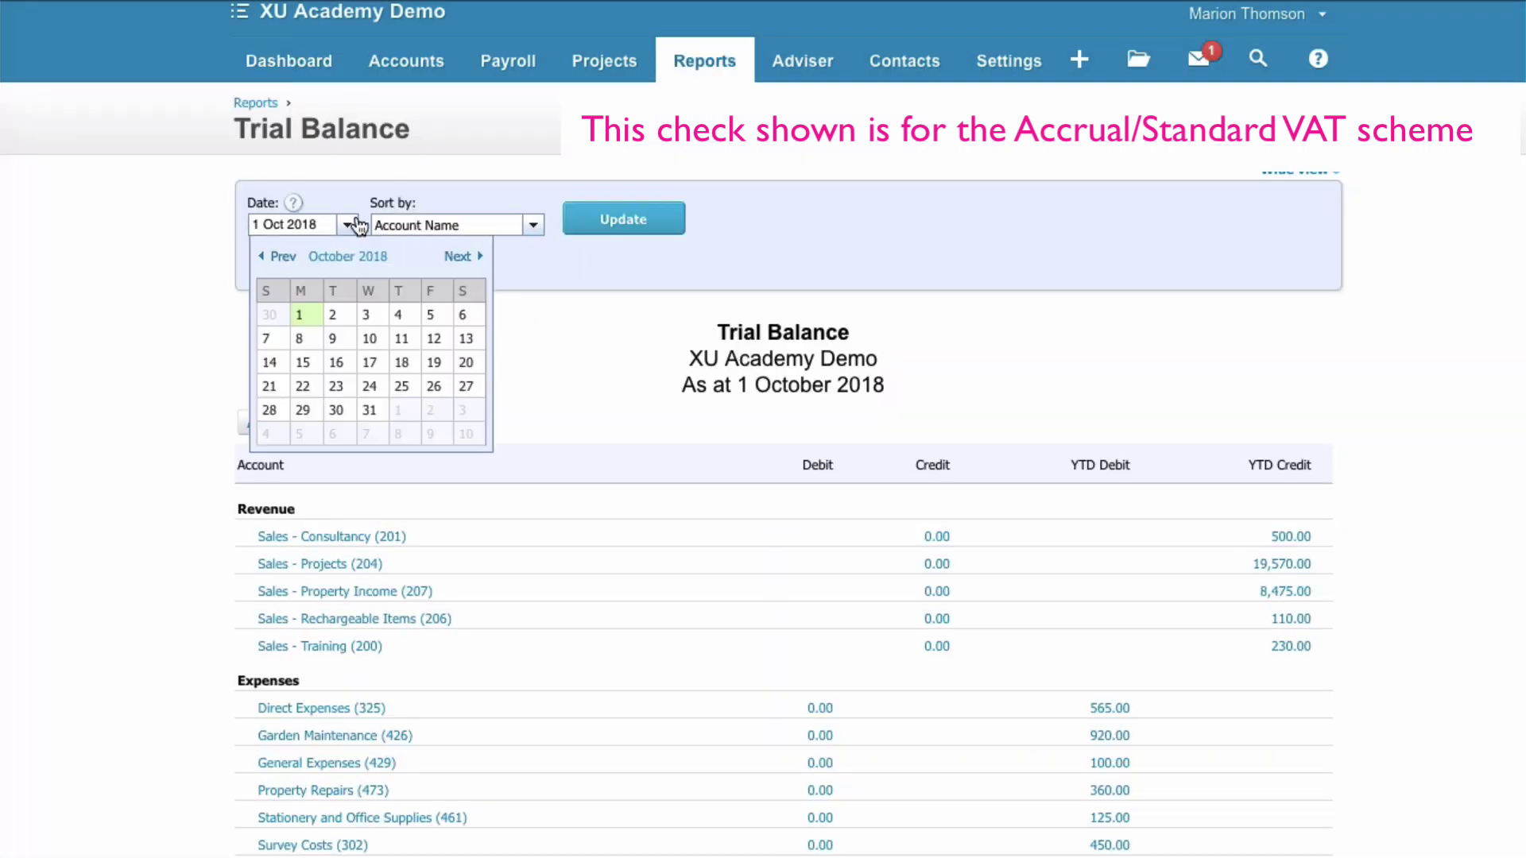
{"action": "left_click", "coordinate": [271, 316]}
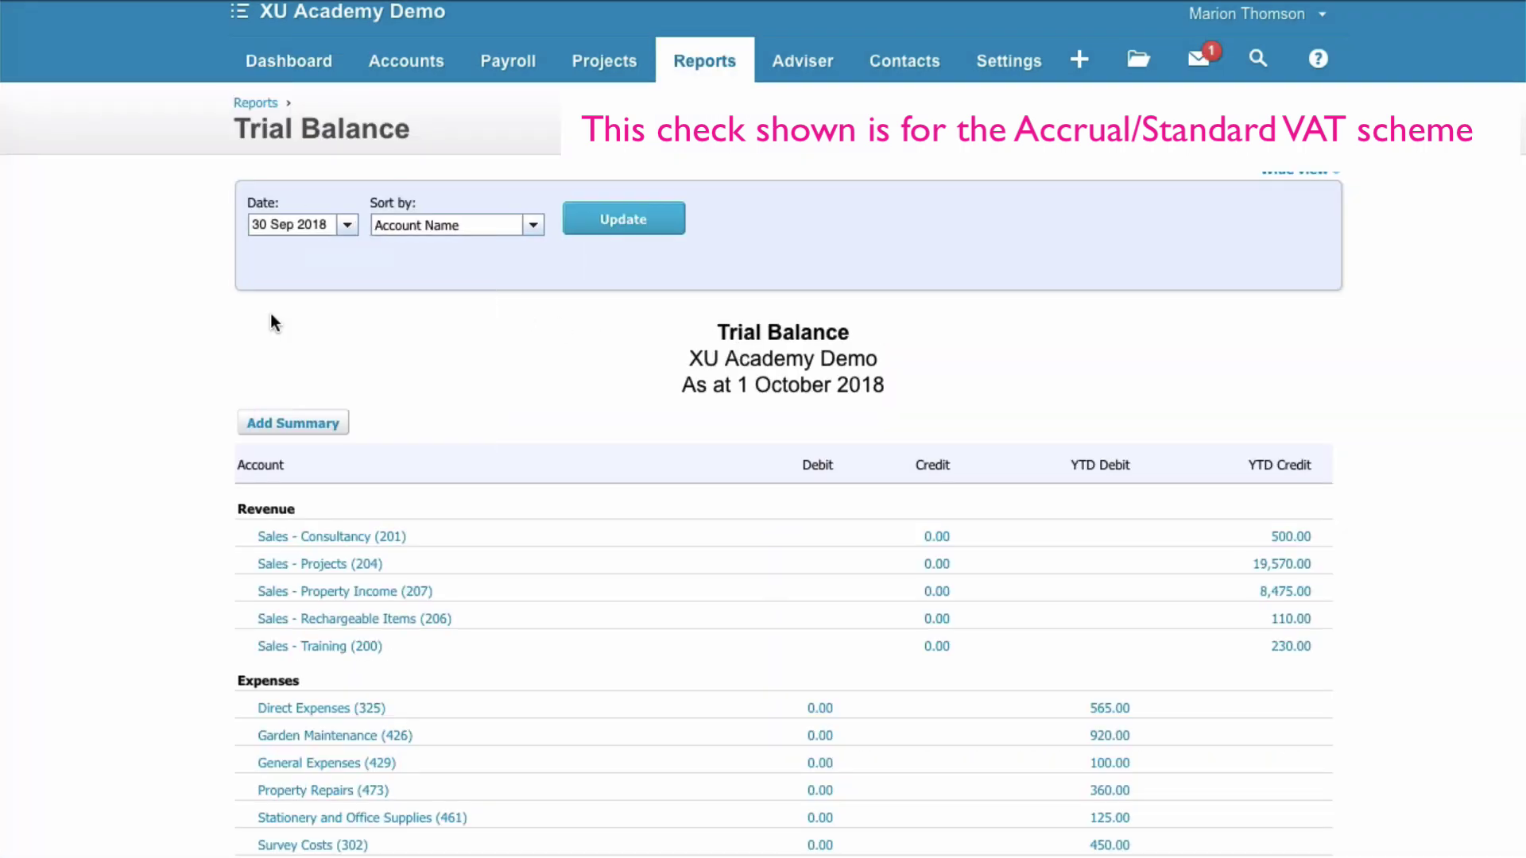
{"action": "left_click", "coordinate": [628, 229]}
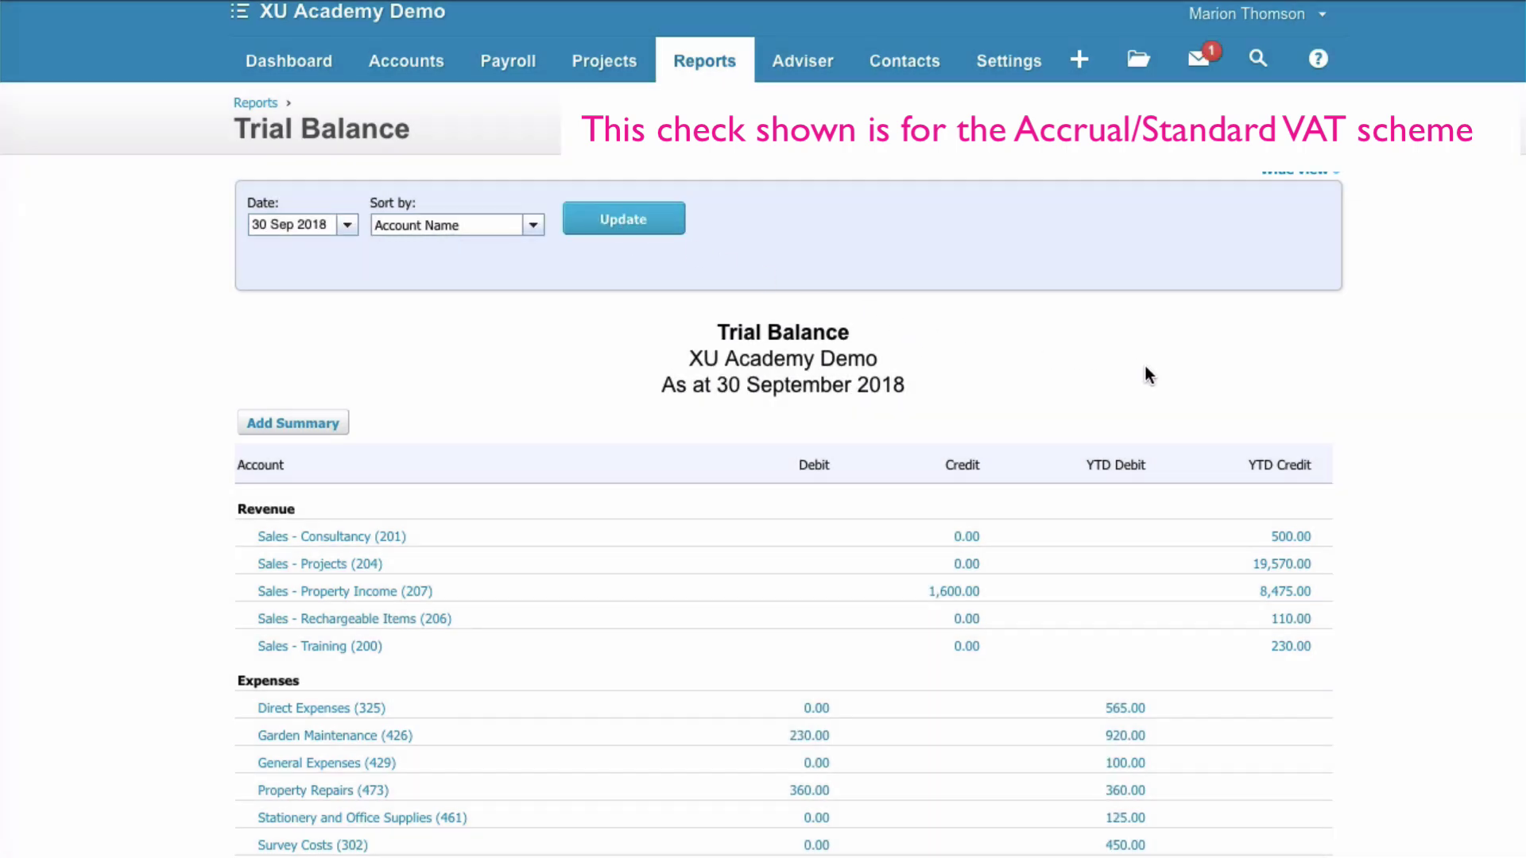
{"action": "scroll", "coordinate": [1206, 557], "scroll_direction": "down", "scroll_amount": 3}
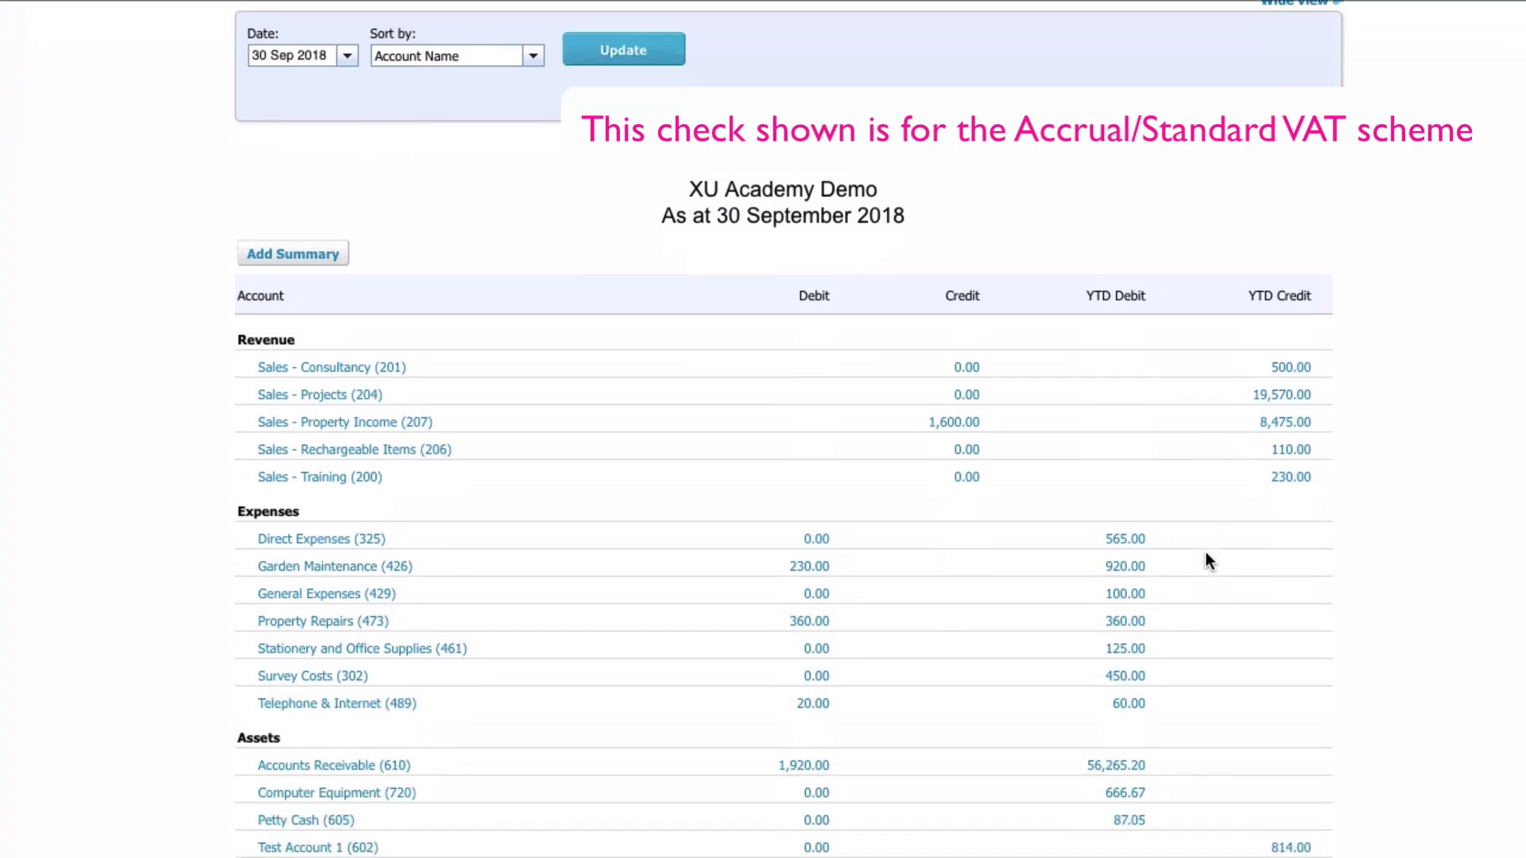
{"action": "scroll", "coordinate": [1206, 559], "scroll_direction": "down", "scroll_amount": 5}
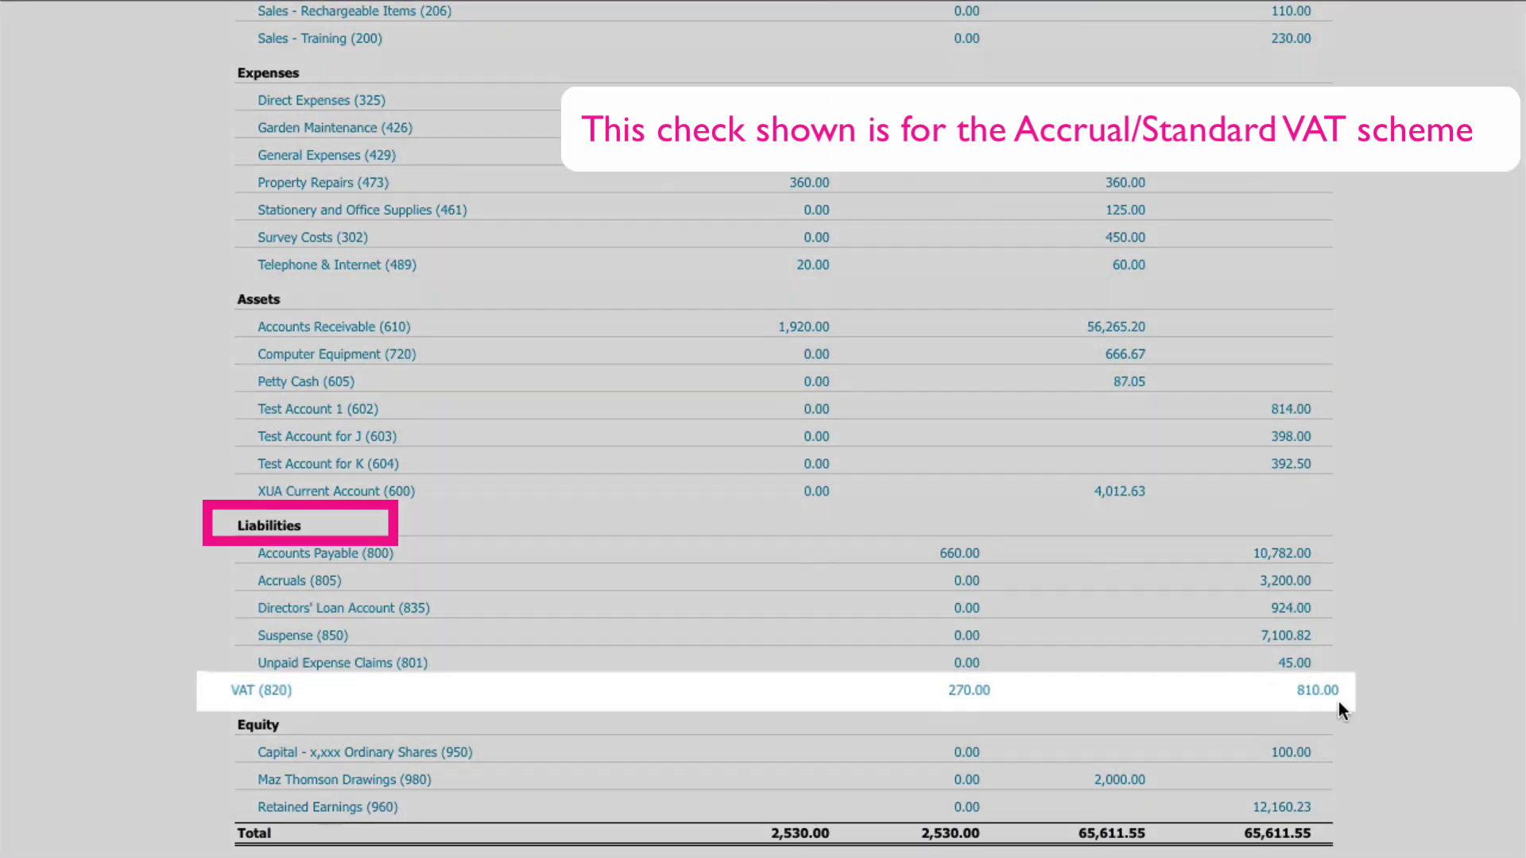
{"action": "scroll", "coordinate": [1319, 701], "scroll_direction": "down", "scroll_amount": 1}
{"action": "scroll", "coordinate": [1310, 700], "scroll_direction": "up", "scroll_amount": 2}
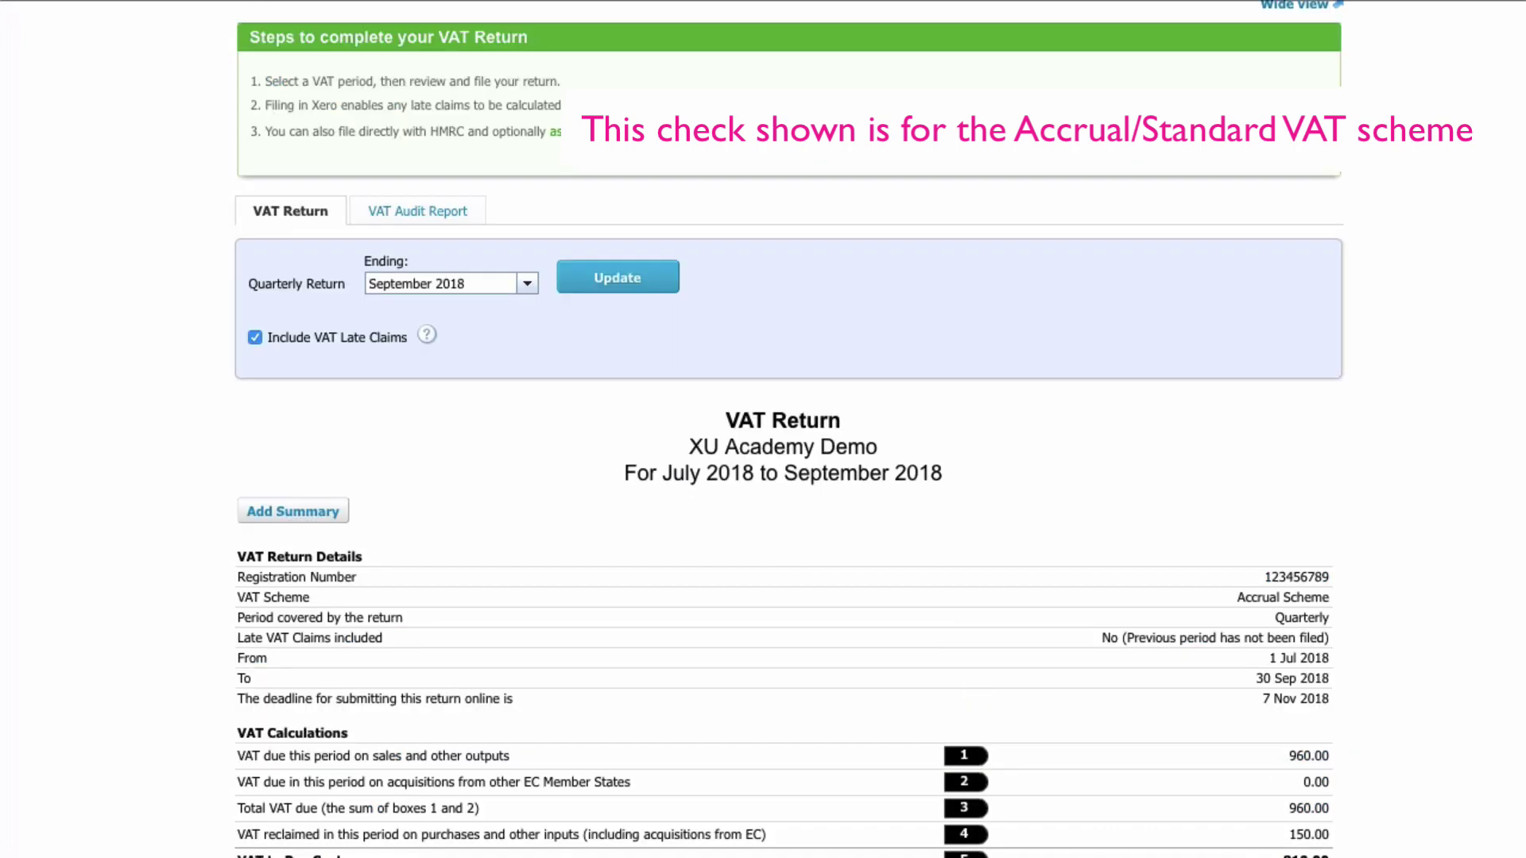
- Scroll the VAT Return down to the Ready to file panel with 810.00 to pay
{"action": "scroll", "coordinate": [864, 263], "scroll_direction": "down", "scroll_amount": 3}
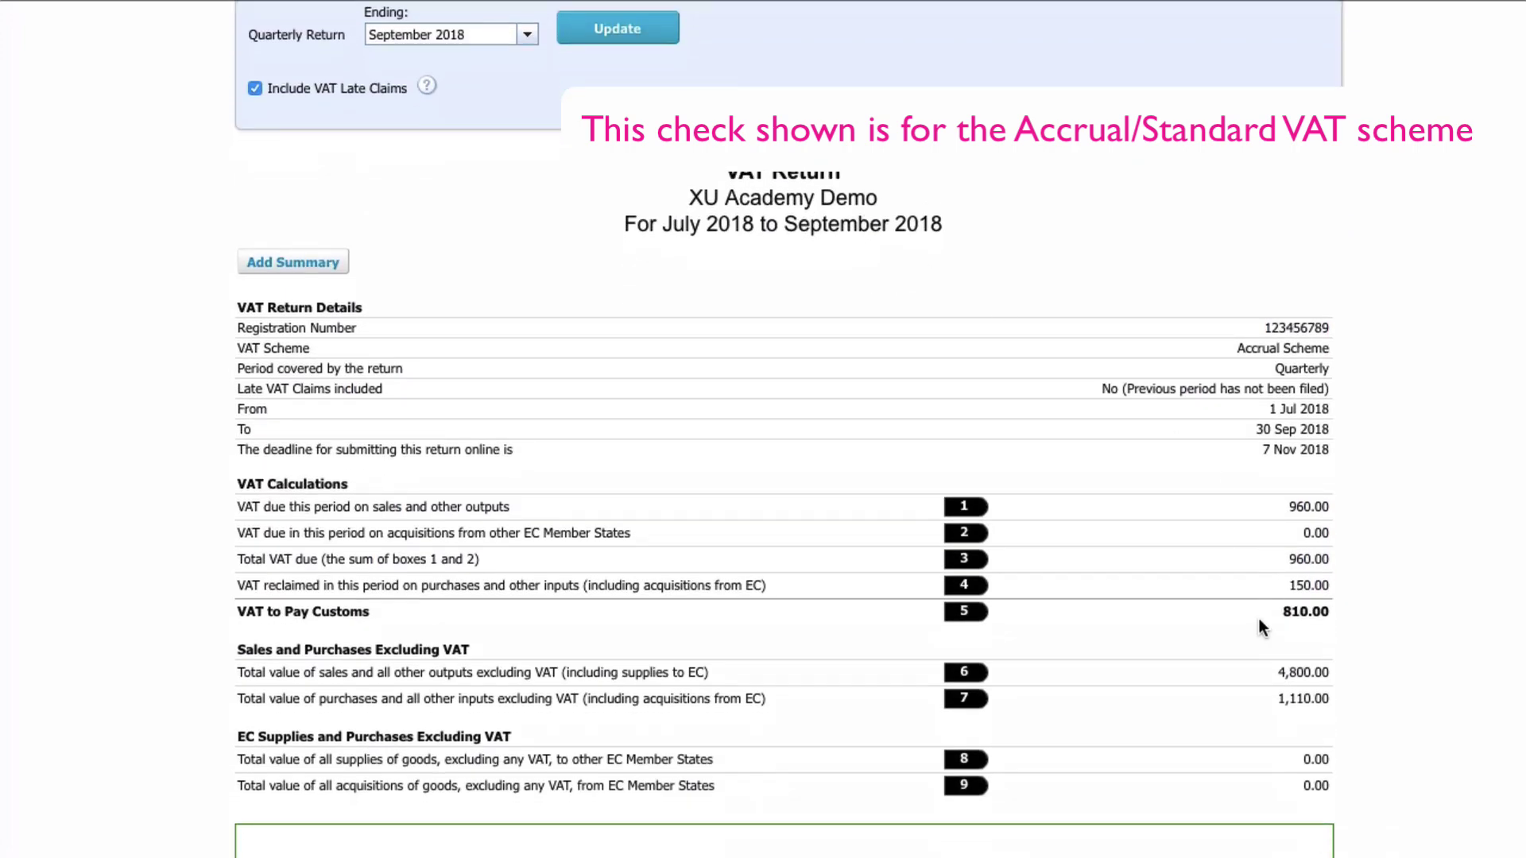
{"action": "scroll", "coordinate": [1259, 628], "scroll_direction": "down", "scroll_amount": 2}
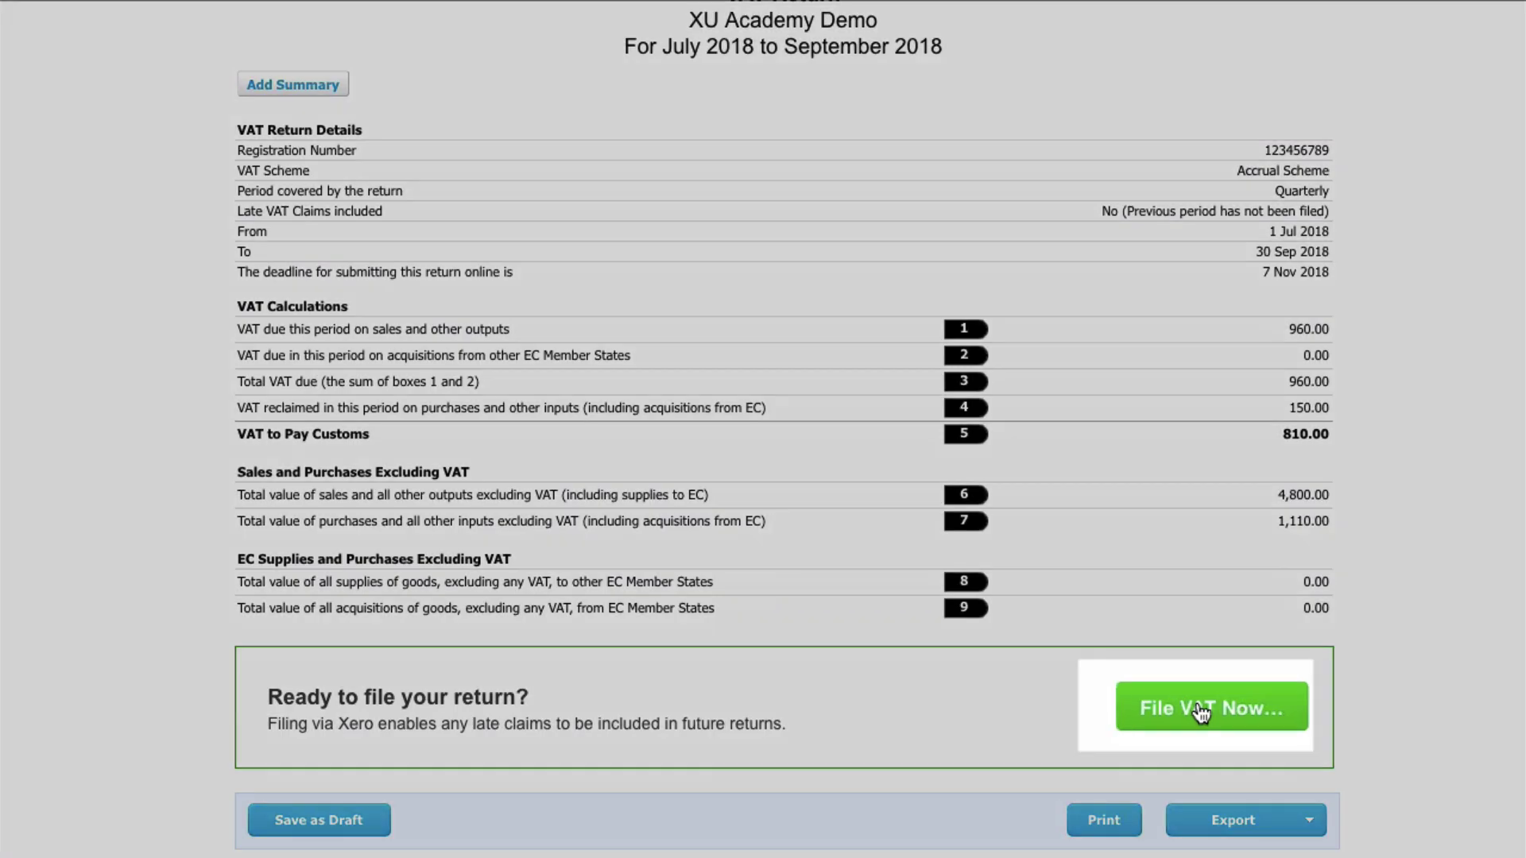
- File the July–September 2018 VAT return with File VAT Now, then File & Publish
{"action": "left_click", "coordinate": [1201, 708]}
{"action": "scroll", "coordinate": [707, 493], "scroll_direction": "down", "scroll_amount": 4}
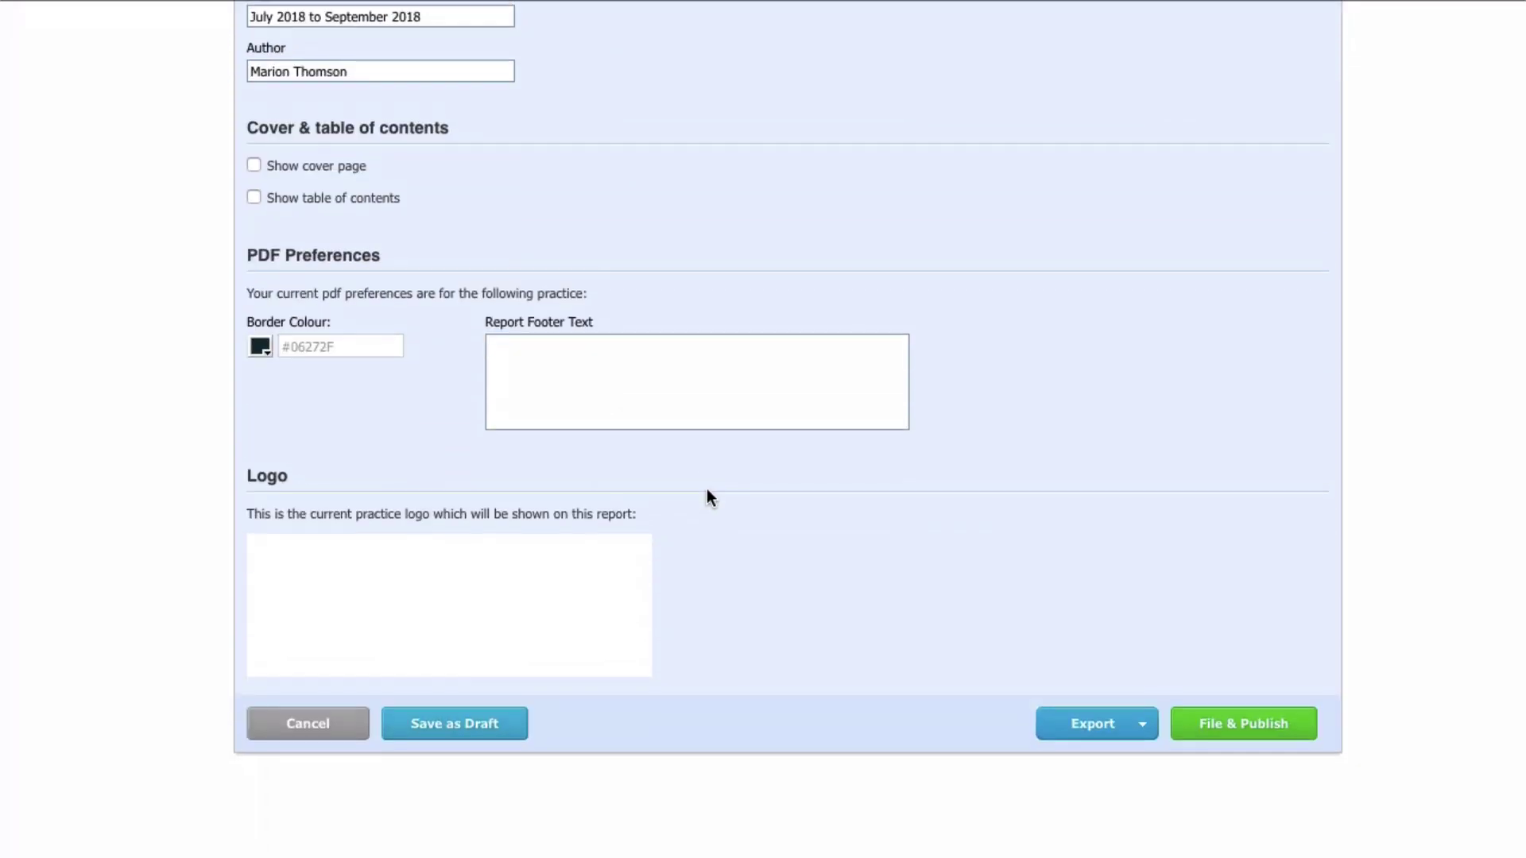
{"action": "left_click", "coordinate": [1242, 735]}
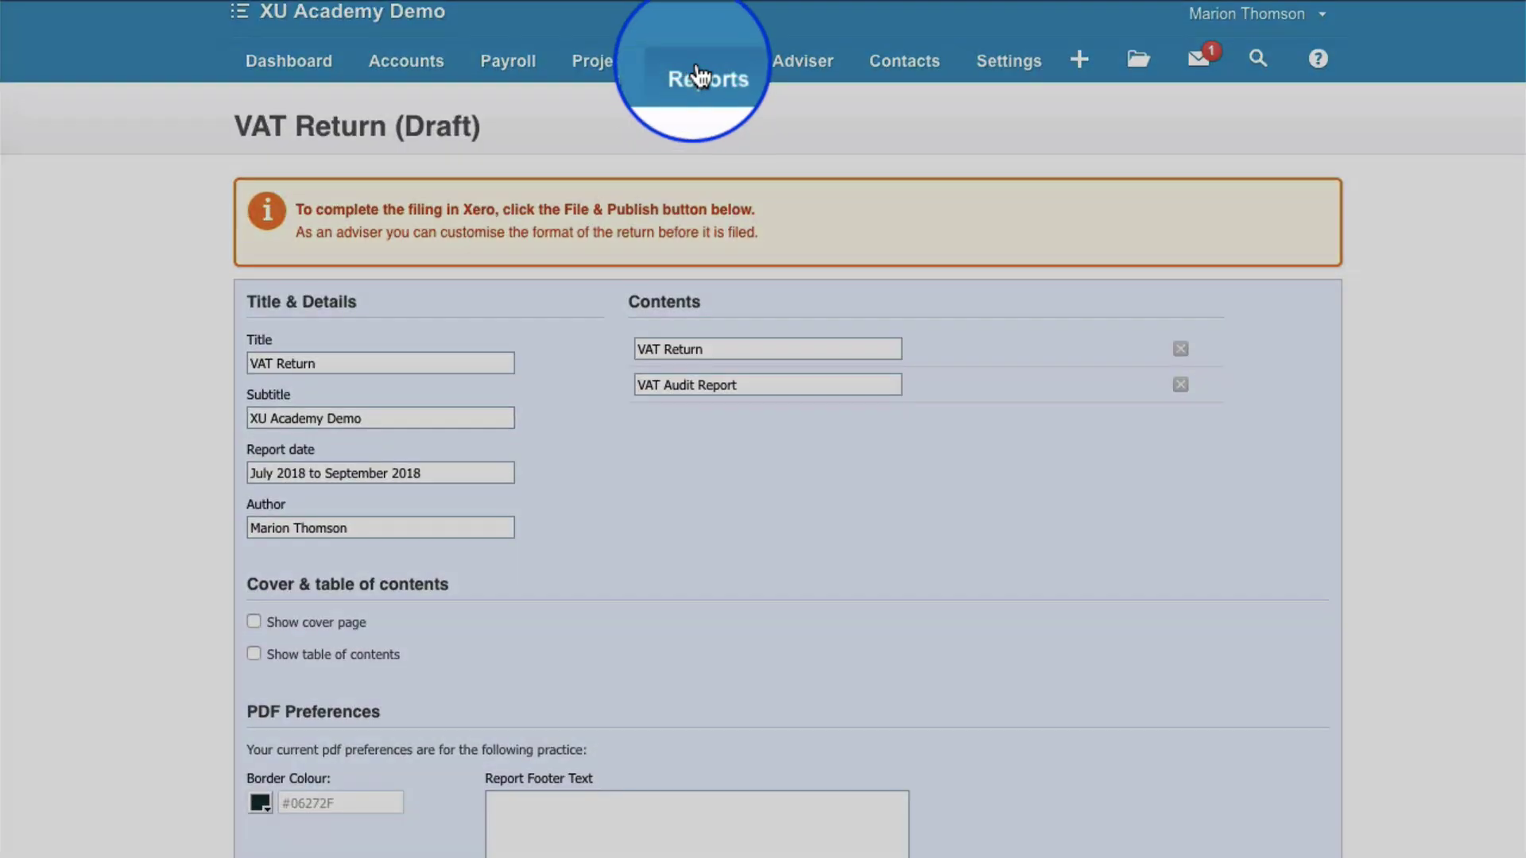
- Open All Reports and check the Filed with HMRC and Published lists for VAT returns
{"action": "left_click", "coordinate": [699, 77]}
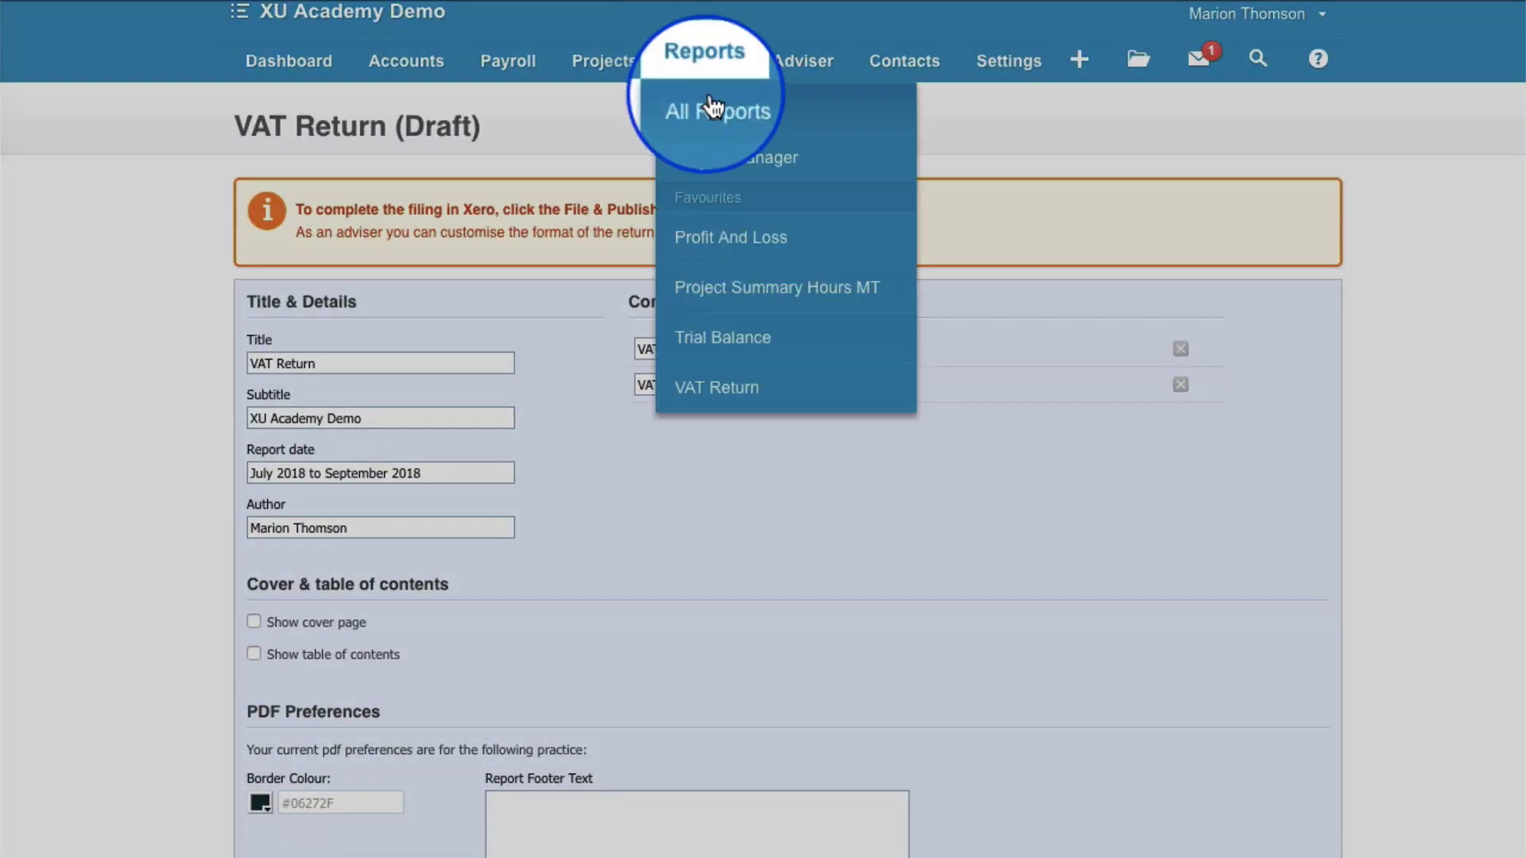
{"action": "left_click", "coordinate": [707, 119]}
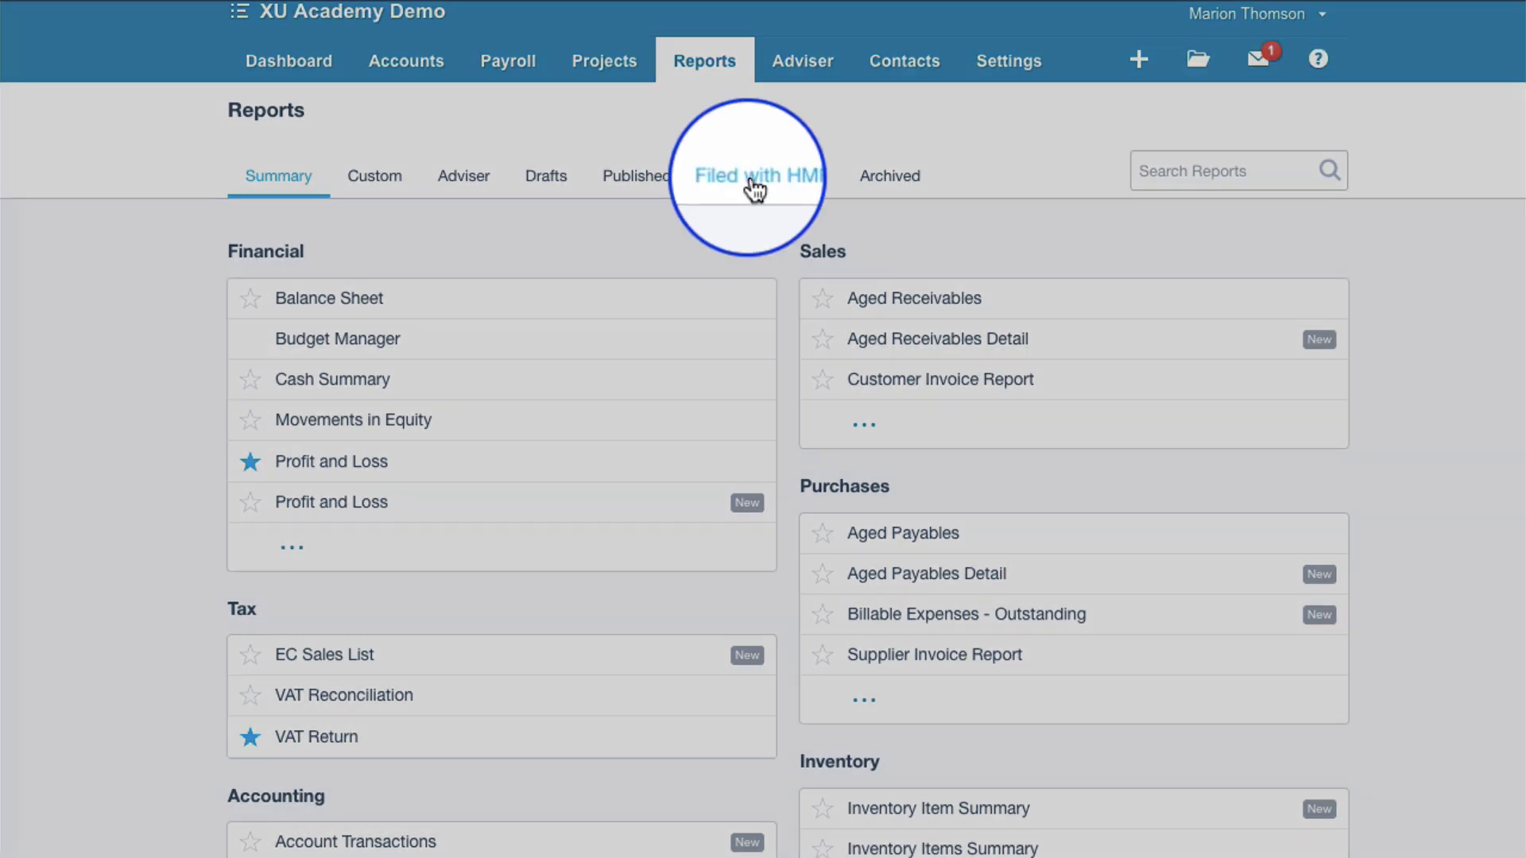
{"action": "left_click", "coordinate": [759, 184]}
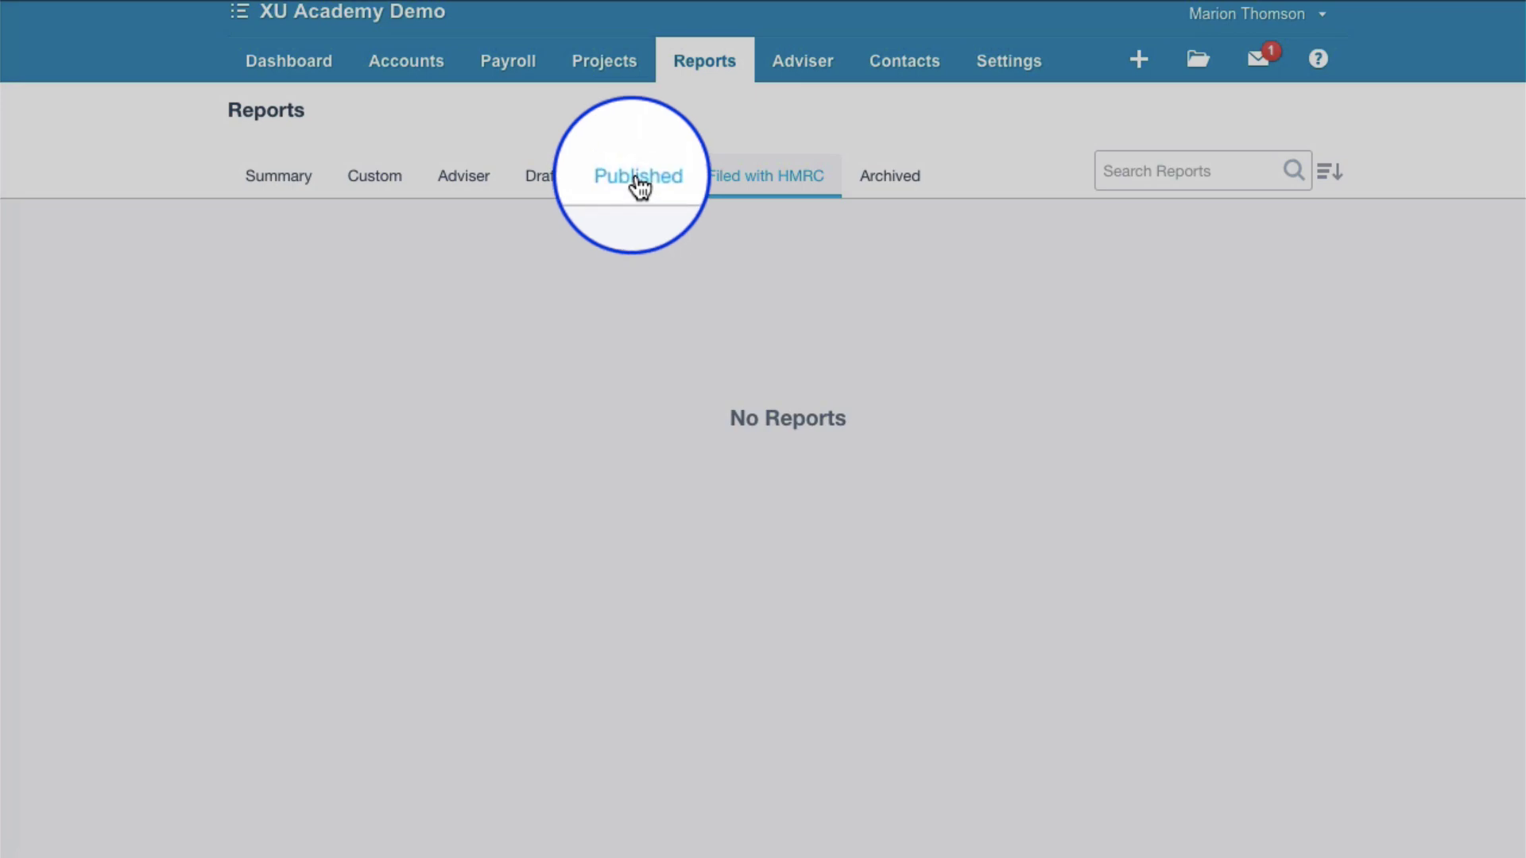
{"action": "left_click", "coordinate": [636, 180]}
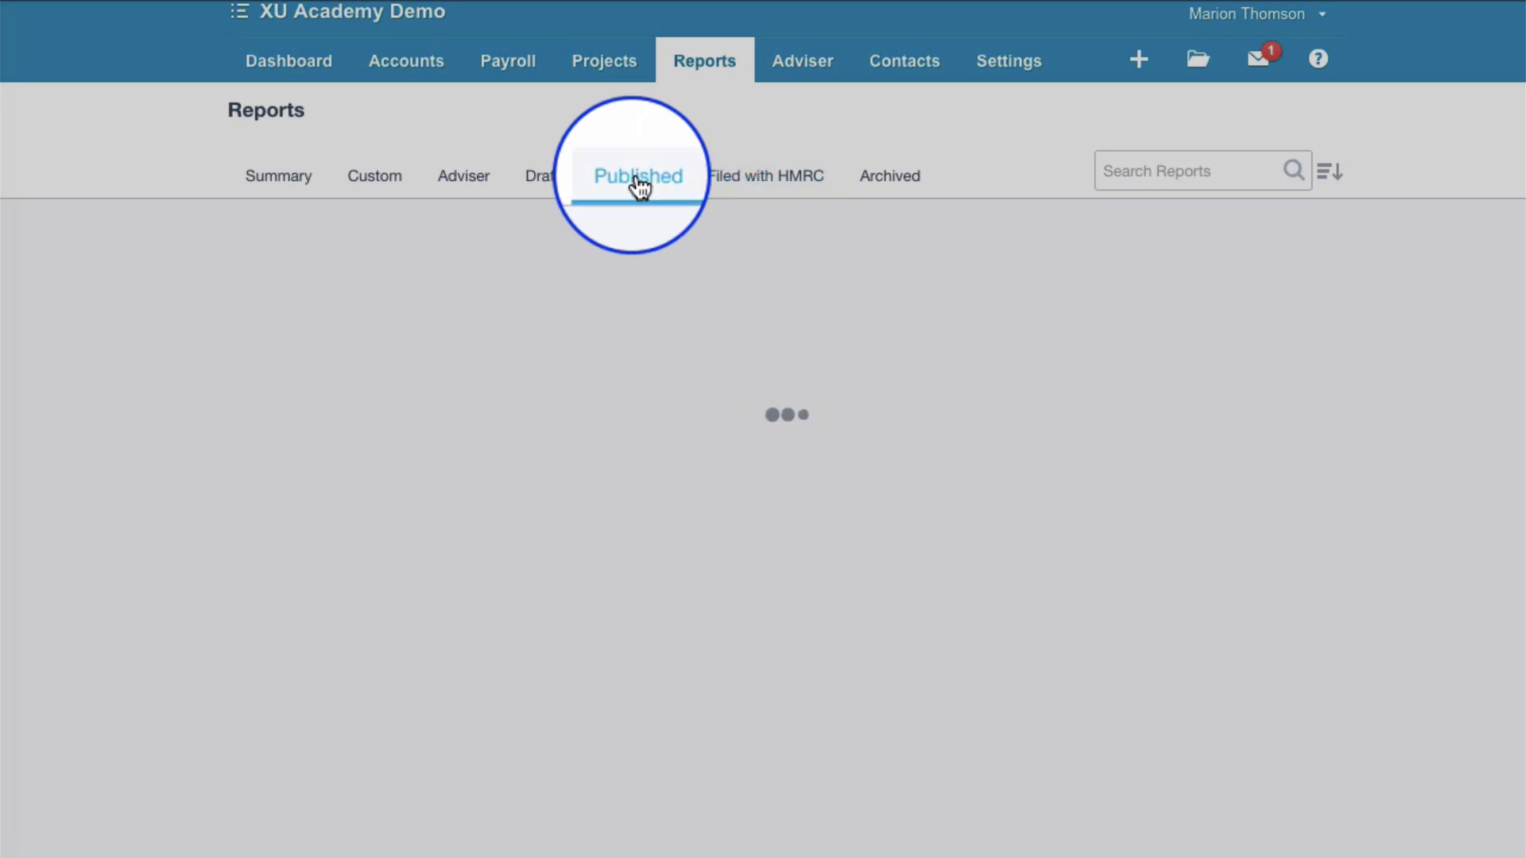